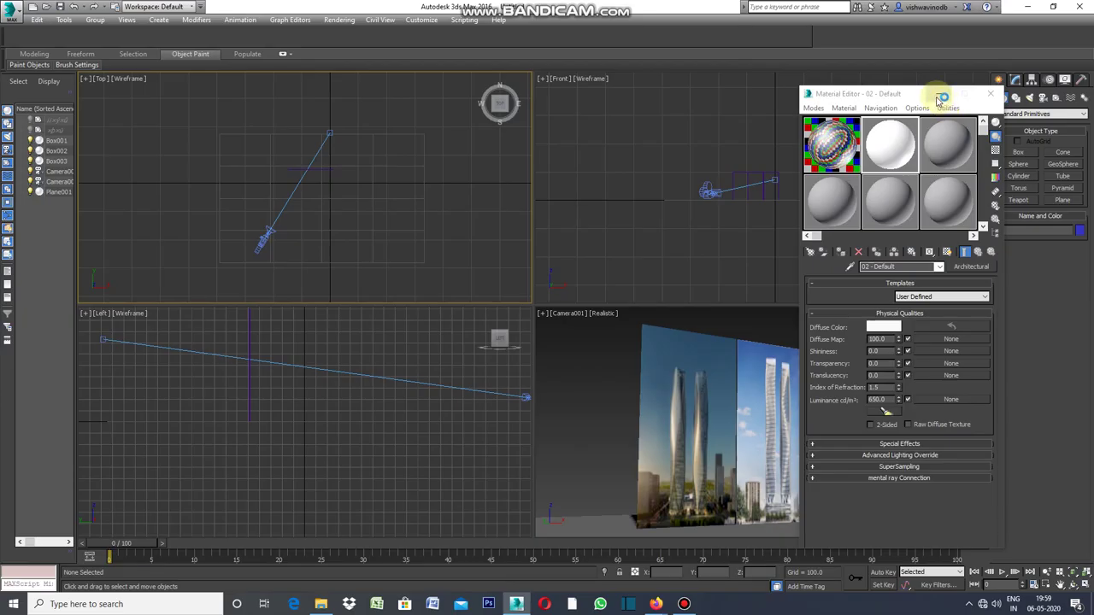
Step: Close the Material Editor and activate Ellipse creation in the Shapes (Splines) category
{"action": "left_click", "coordinate": [1074, 83]}
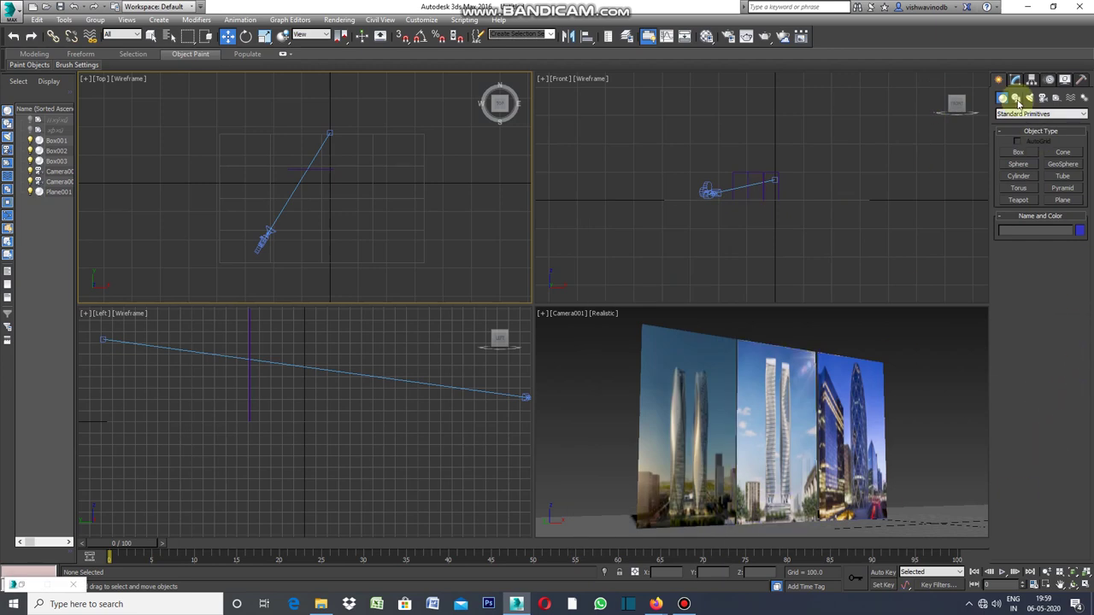
{"action": "left_click", "coordinate": [1016, 99]}
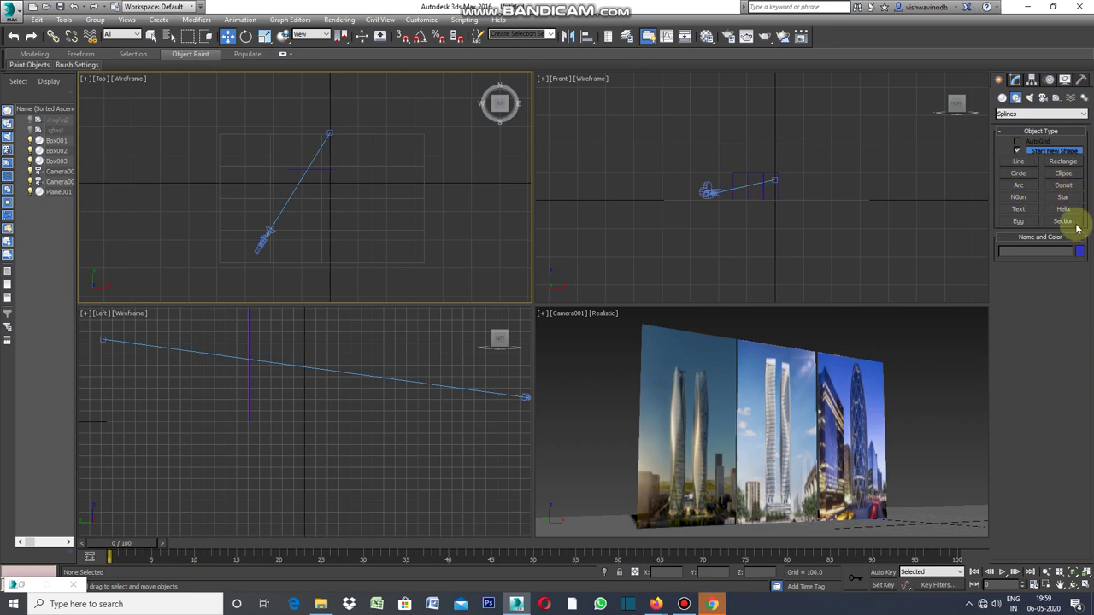
{"action": "left_click", "coordinate": [1064, 174]}
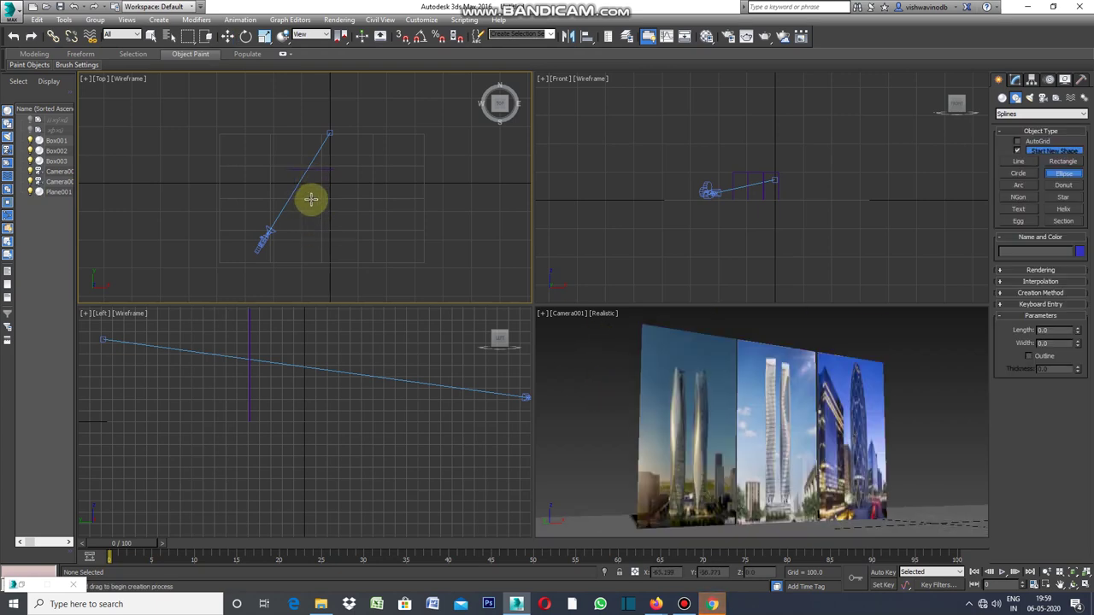
Step: Draw an ellipse in the Top view and move it up toward the scene centre
{"action": "left_click_drag", "start_coordinate": [313, 200], "coordinate": [284, 220]}
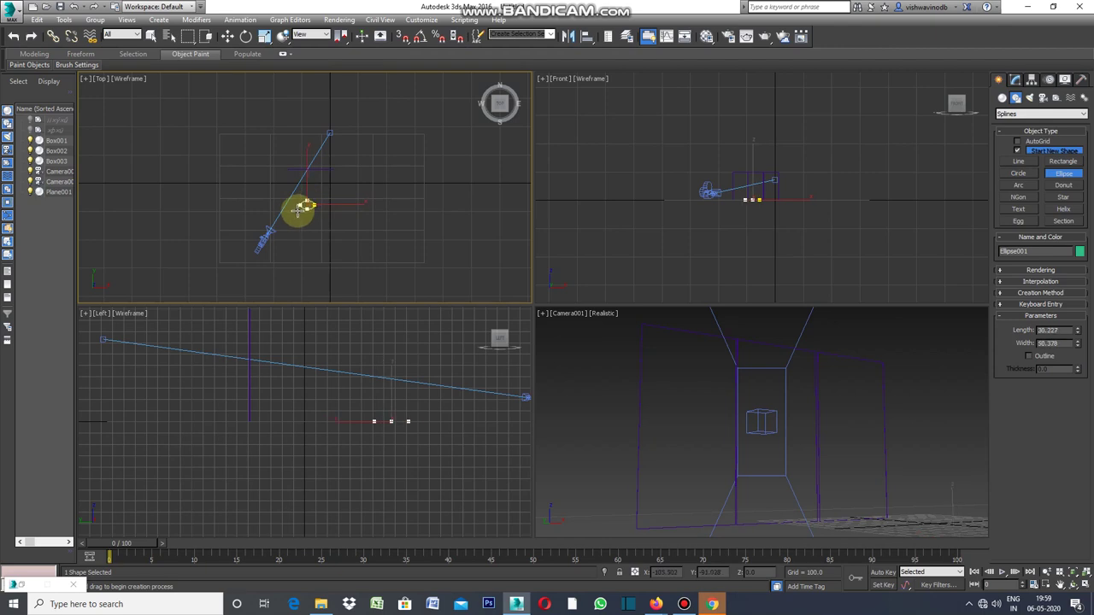
{"action": "left_click_drag", "start_coordinate": [284, 220], "coordinate": [279, 224]}
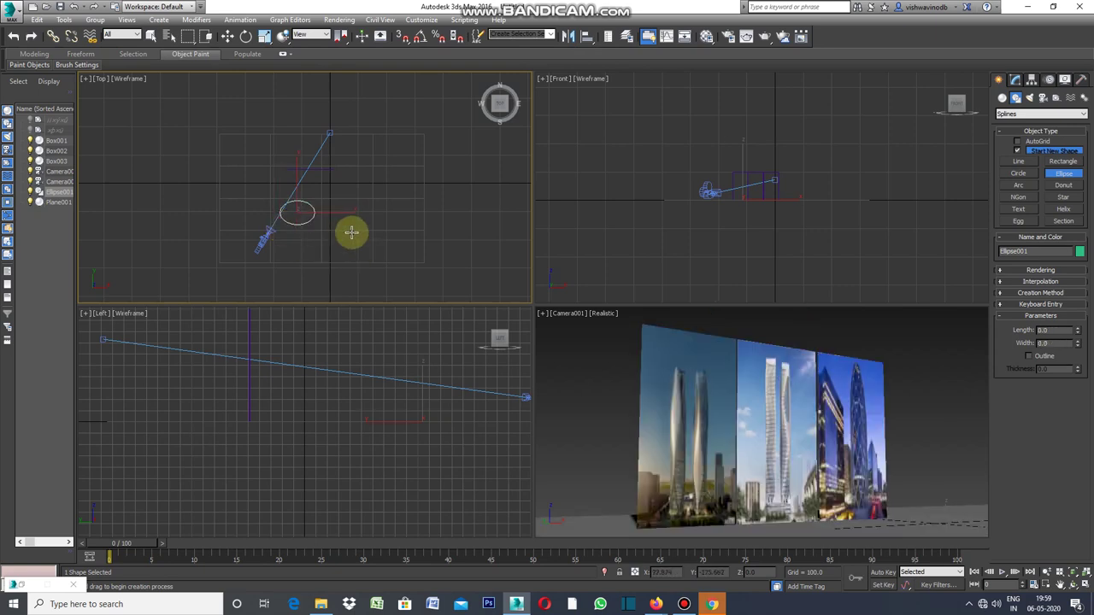
{"action": "left_click", "coordinate": [227, 36]}
{"action": "left_click_drag", "start_coordinate": [297, 178], "coordinate": [299, 148]}
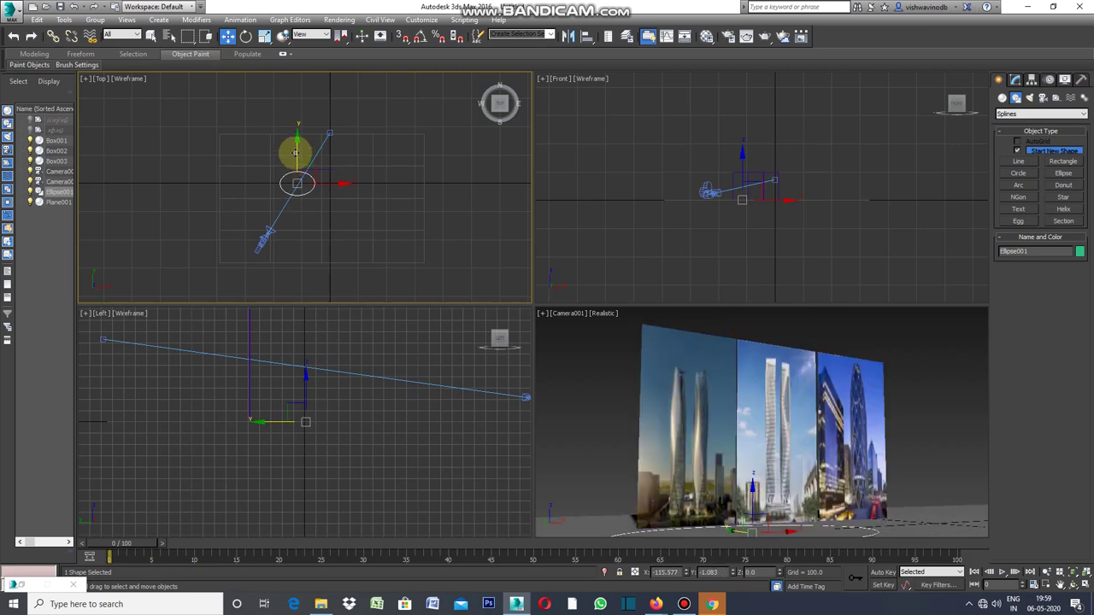
Step: Move Camera001 slightly down and to the left, then reselect Ellipse001
{"action": "left_click", "coordinate": [268, 236]}
{"action": "left_click", "coordinate": [268, 236]}
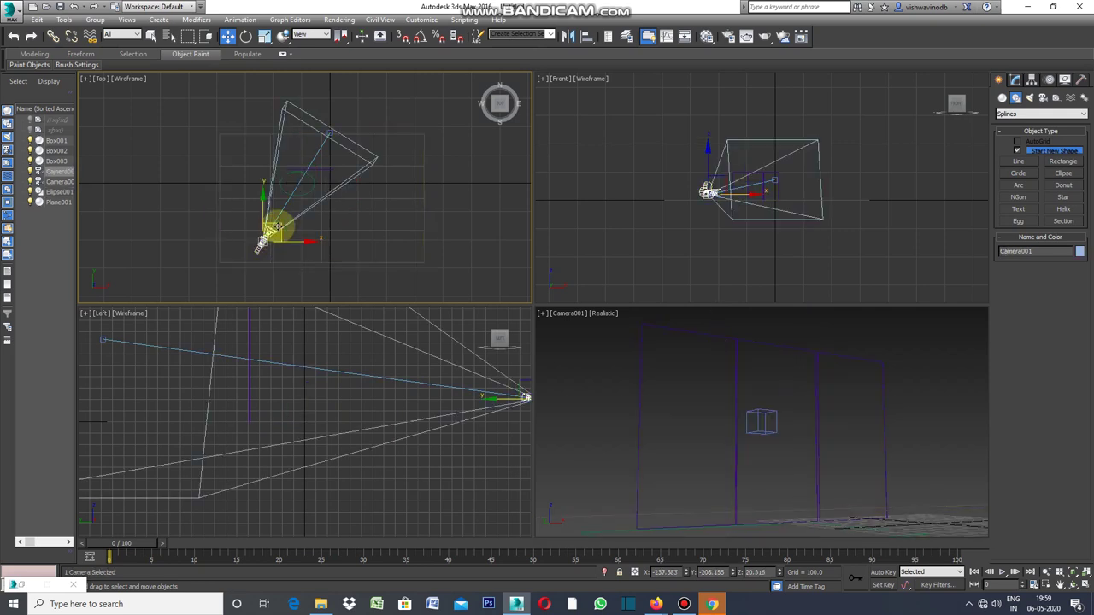
{"action": "left_click_drag", "start_coordinate": [275, 232], "coordinate": [264, 247]}
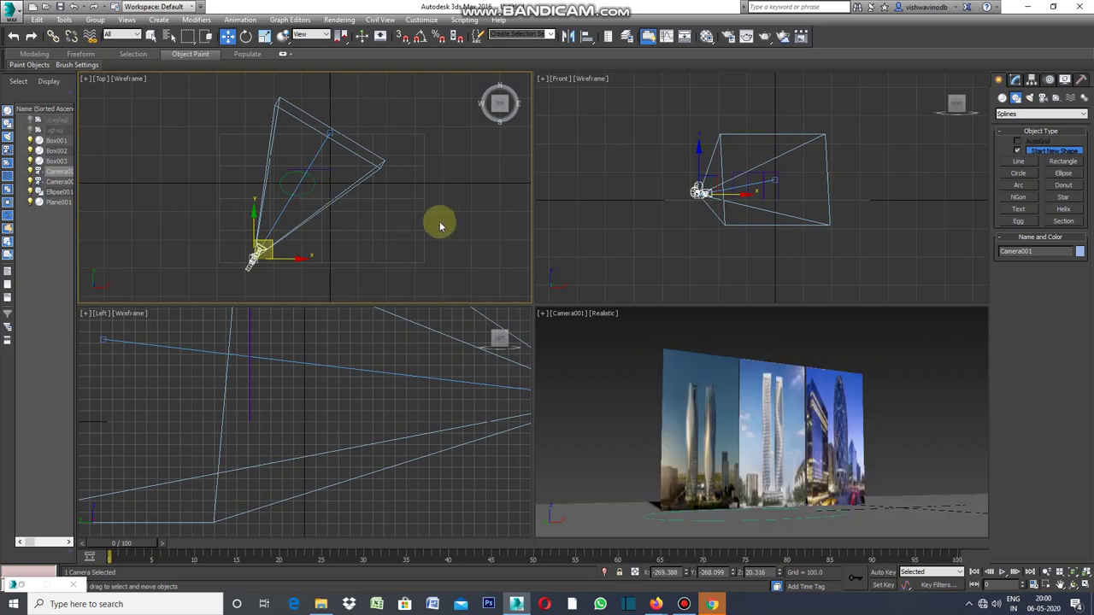
{"action": "left_click", "coordinate": [364, 211]}
{"action": "left_click", "coordinate": [309, 184]}
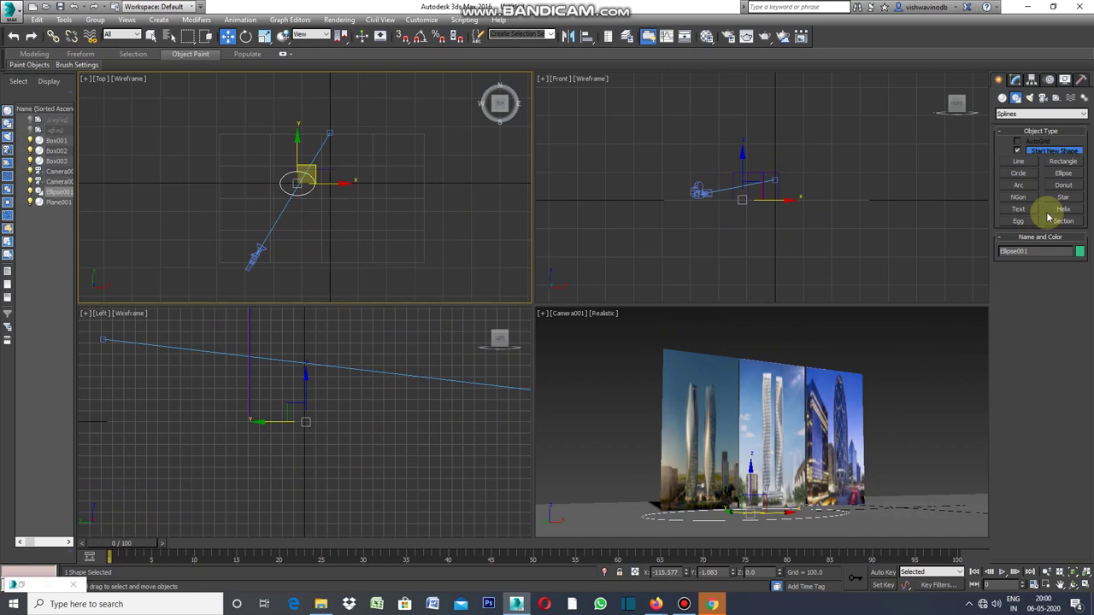
Step: Convert Ellipse001 to an editable spline and give it an Extrude modifier with Amount 2
{"action": "right_click", "coordinate": [323, 212]}
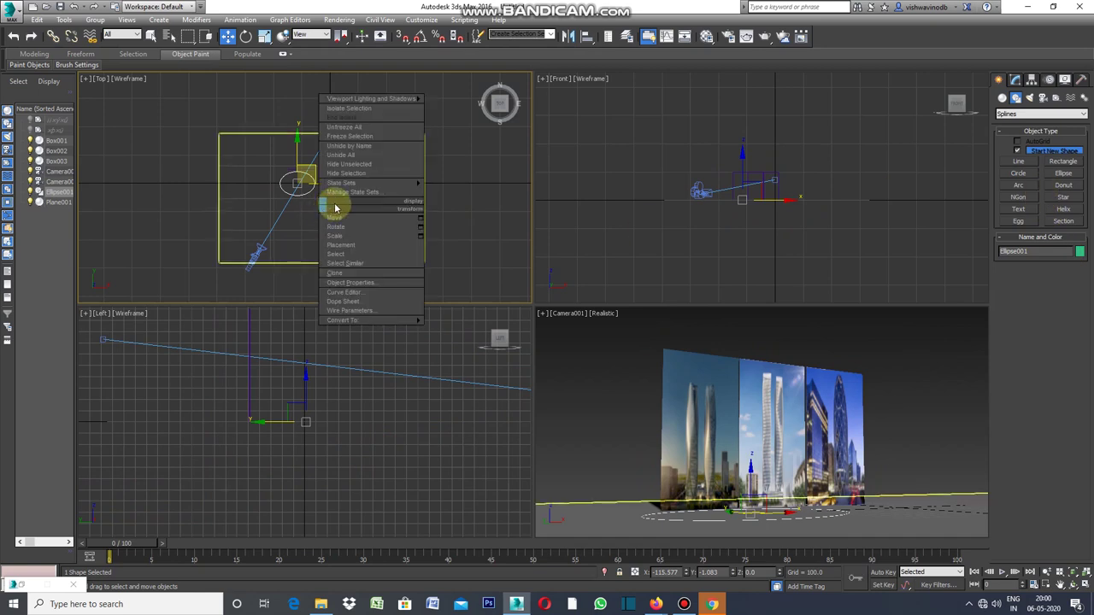
{"action": "mouse_move", "coordinate": [343, 320]}
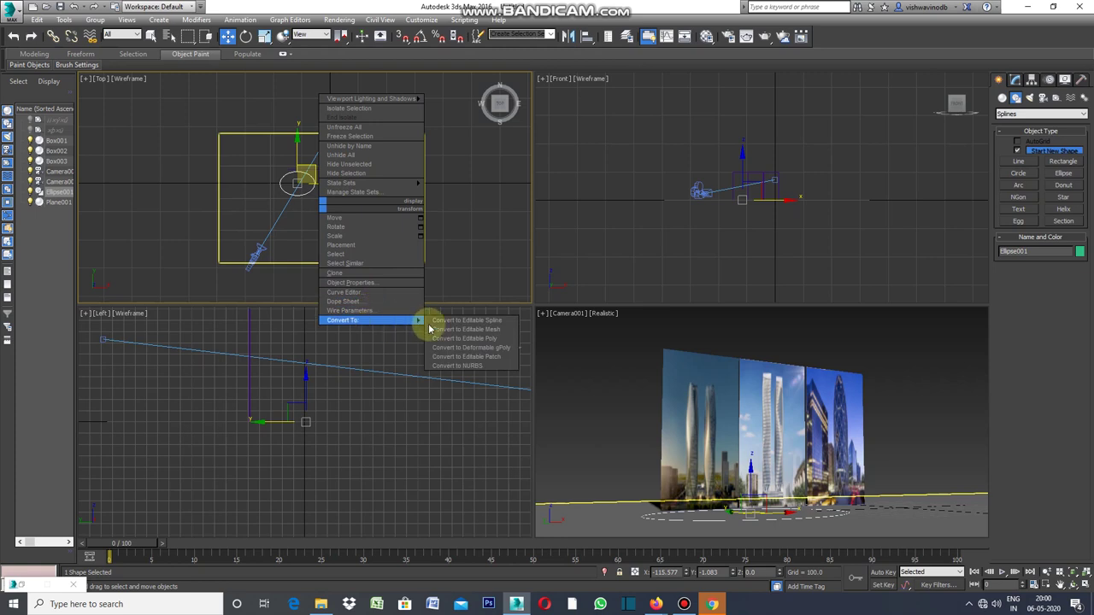
{"action": "left_click", "coordinate": [453, 323]}
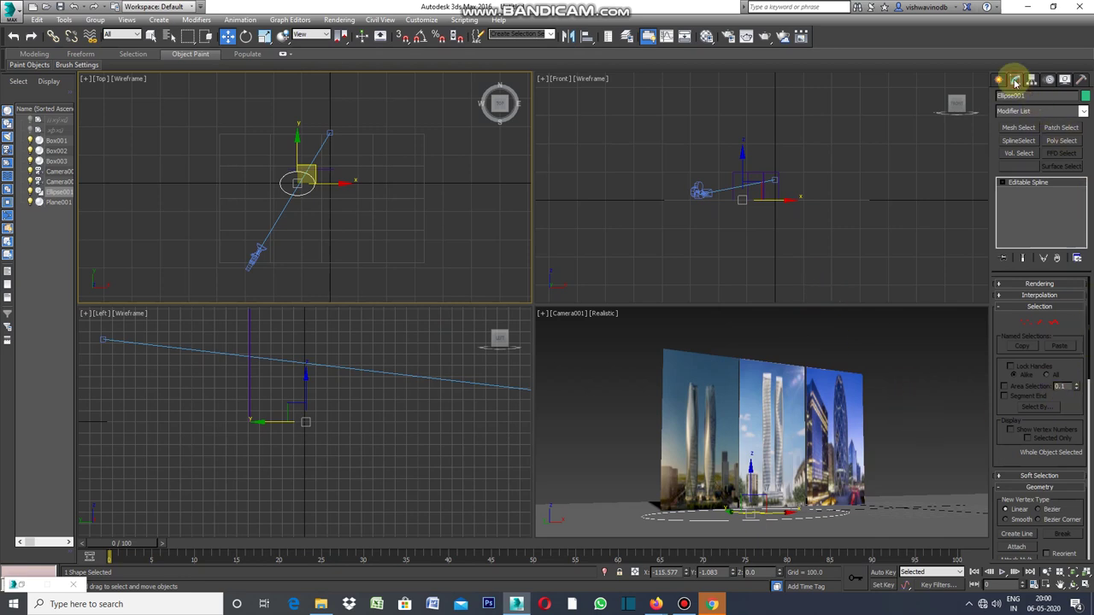
{"action": "left_click", "coordinate": [1083, 113]}
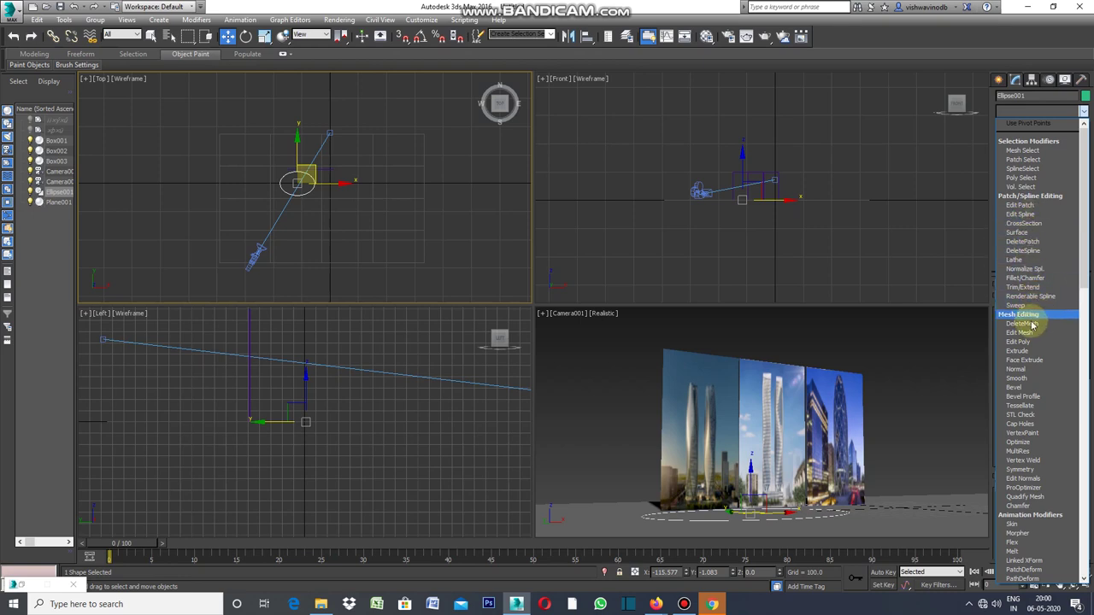
{"action": "left_click", "coordinate": [1026, 350]}
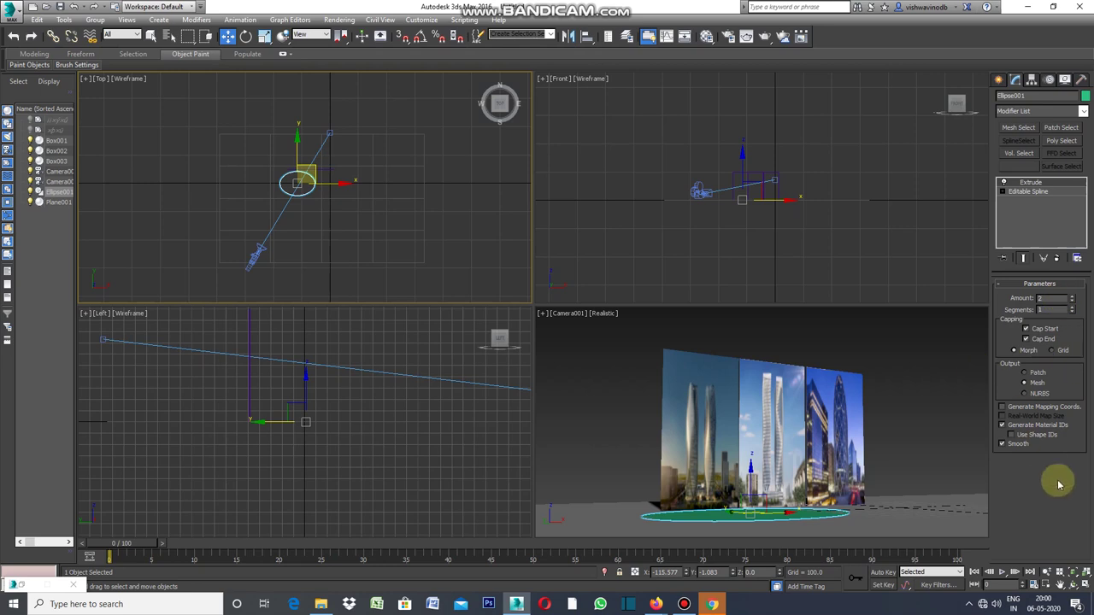
Step: Zoom into the Front view and Shift-drag Ellipse001 upward to clone it as Ellipse002
{"action": "left_click", "coordinate": [491, 251]}
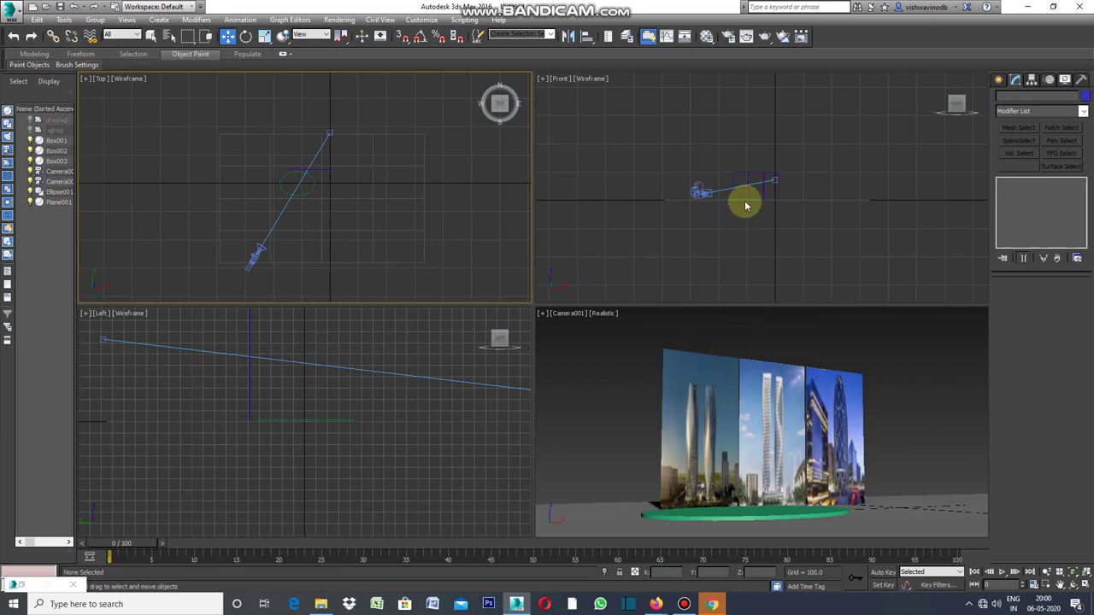
{"action": "scroll", "coordinate": [745, 206], "scroll_direction": "up", "scroll_amount": 2}
{"action": "scroll", "coordinate": [745, 205], "scroll_direction": "up", "scroll_amount": 1}
{"action": "scroll", "coordinate": [745, 203], "scroll_direction": "up", "scroll_amount": 2}
{"action": "scroll", "coordinate": [742, 200], "scroll_direction": "up", "scroll_amount": 2}
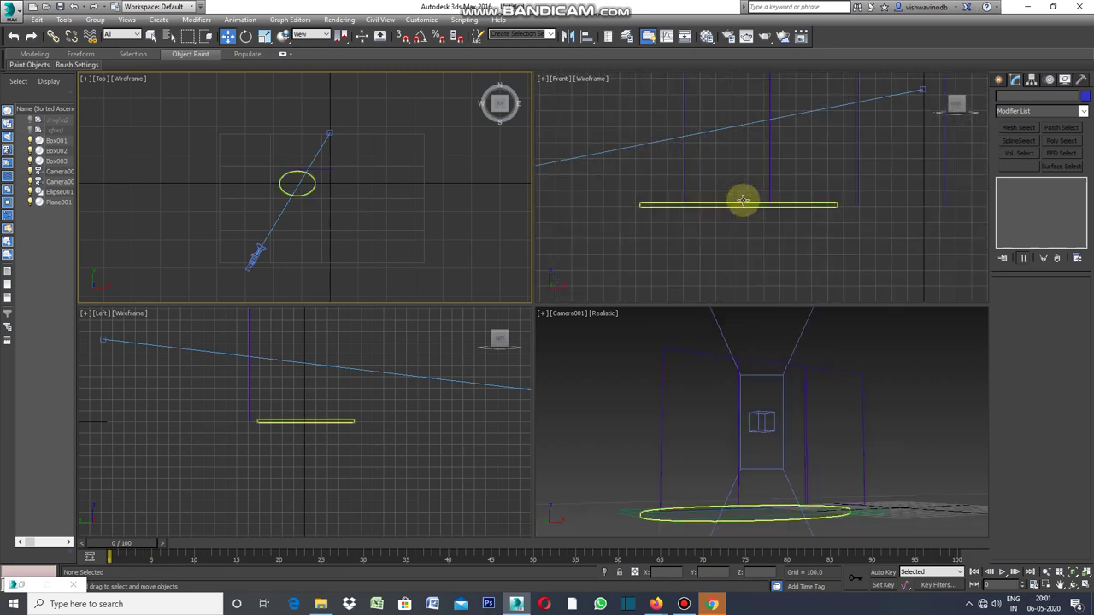
{"action": "scroll", "coordinate": [722, 202], "scroll_direction": "up", "scroll_amount": 3}
{"action": "left_click", "coordinate": [721, 203]}
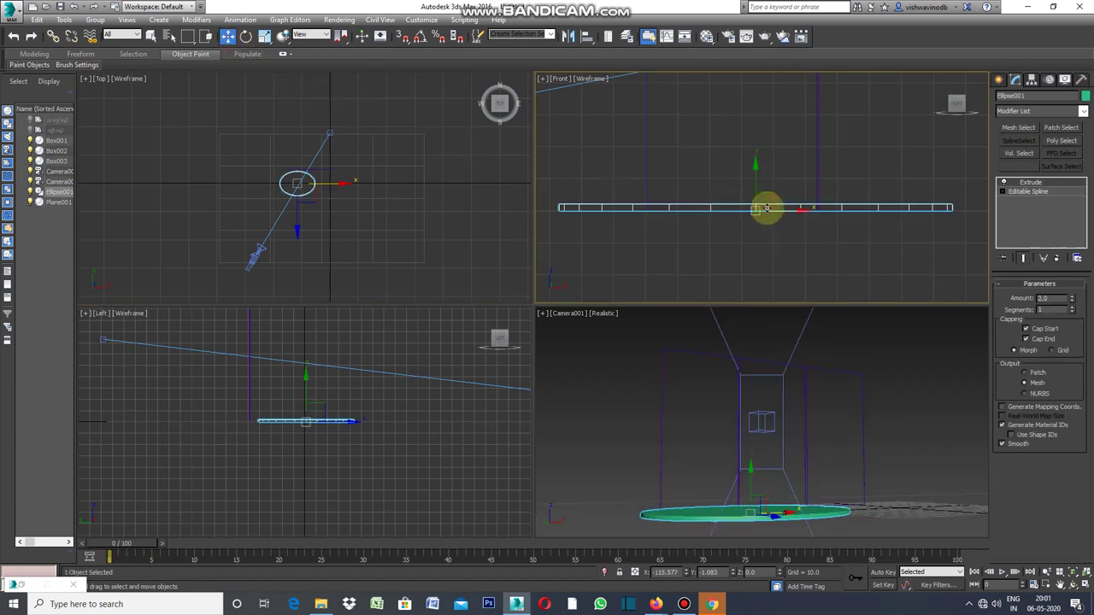
{"action": "left_click_drag", "start_coordinate": [767, 206], "coordinate": [757, 177]}
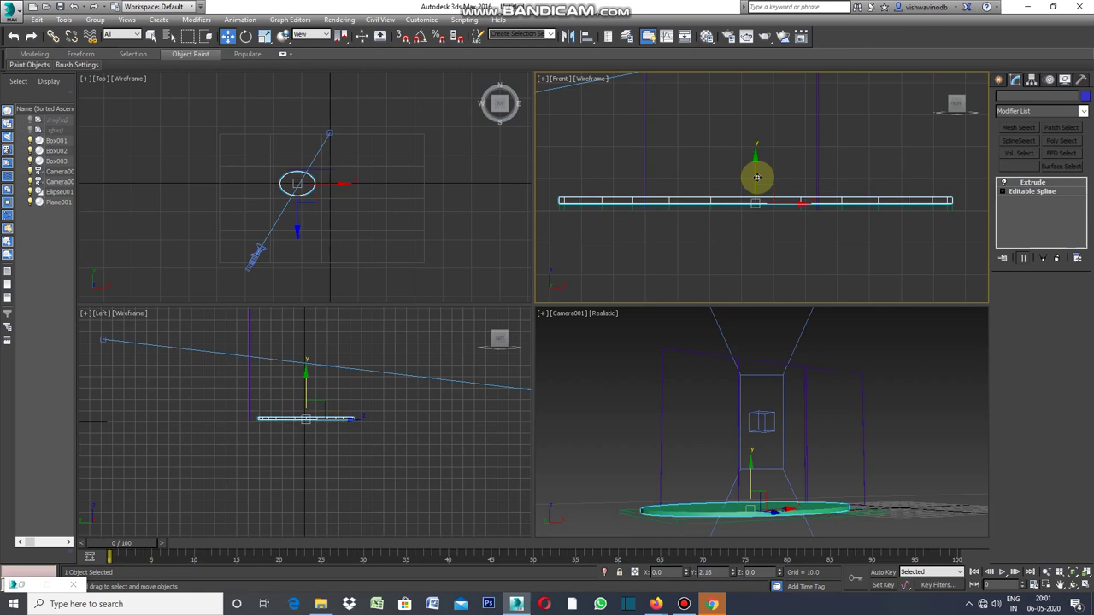
{"action": "left_click_drag", "start_coordinate": [756, 177], "coordinate": [756, 178], "text": "shift"}
{"action": "left_click", "coordinate": [552, 349]}
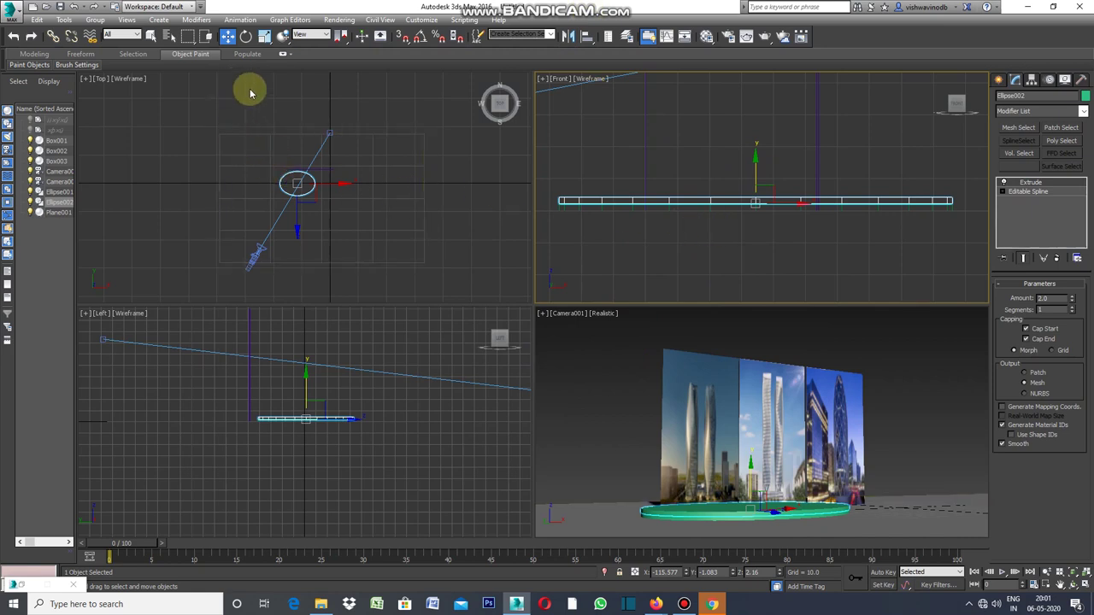
Step: Uniformly scale Ellipse002 to about 85.8% in X and Y, cancelling an accidental clone
{"action": "left_click", "coordinate": [264, 38]}
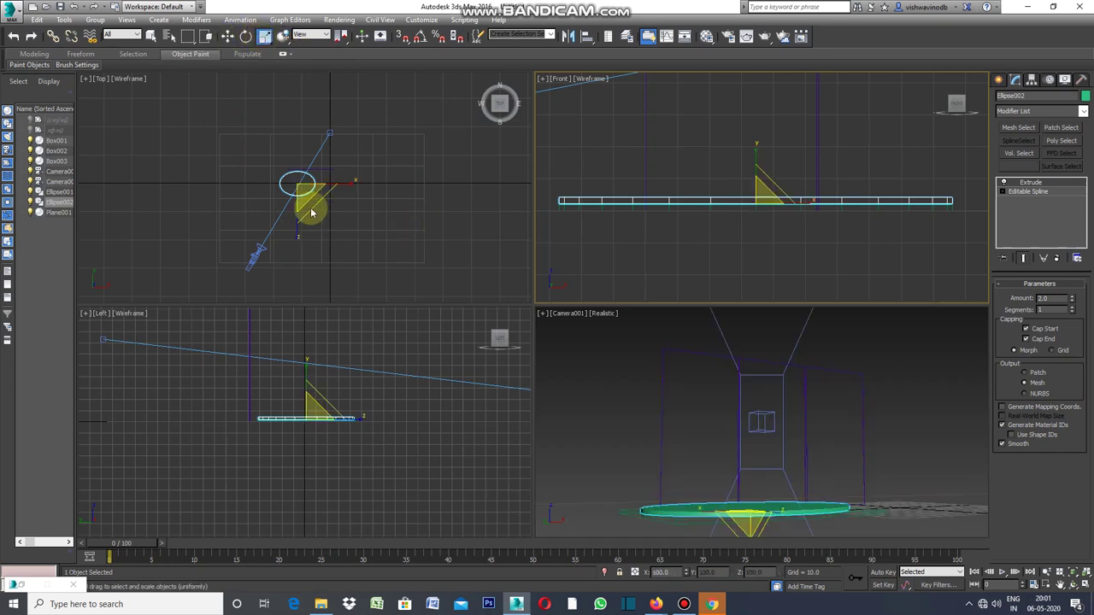
{"action": "scroll", "coordinate": [281, 205], "scroll_direction": "up", "scroll_amount": 2}
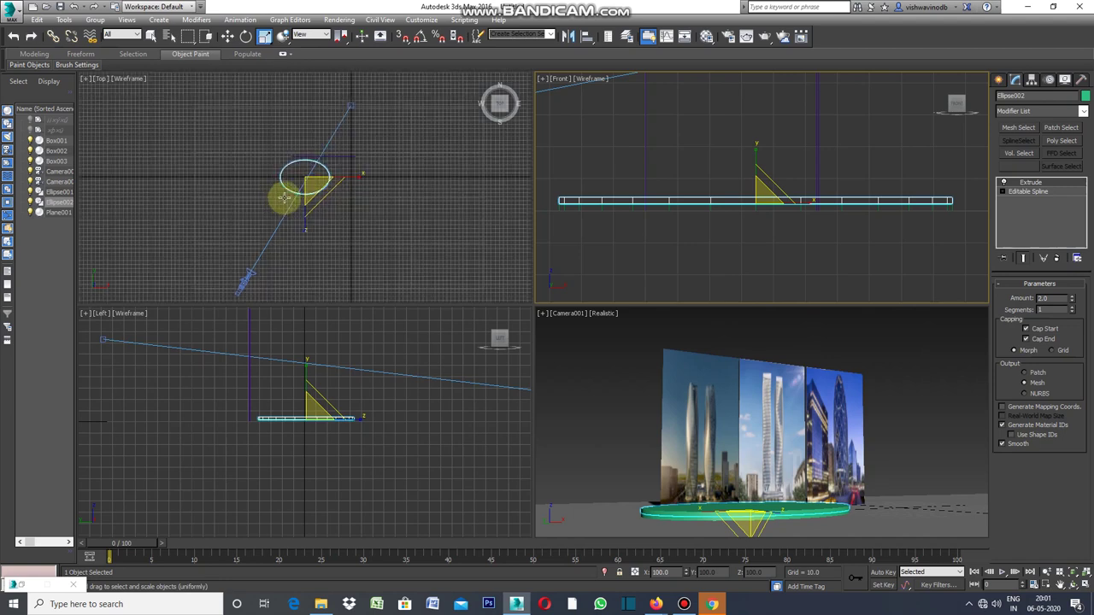
{"action": "scroll", "coordinate": [289, 188], "scroll_direction": "up", "scroll_amount": 2}
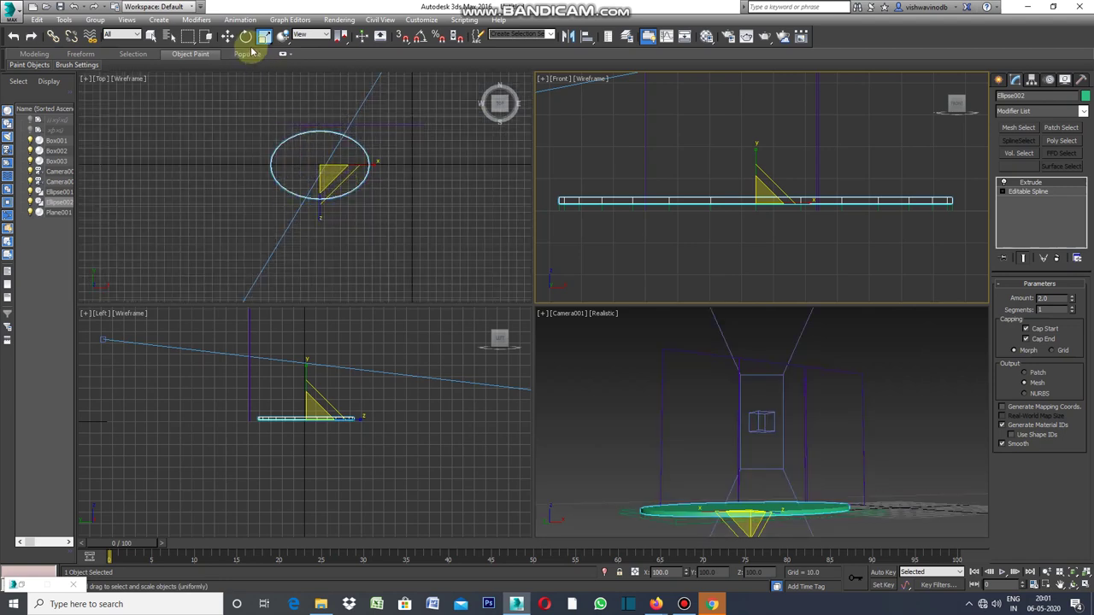
{"action": "left_click", "coordinate": [348, 181]}
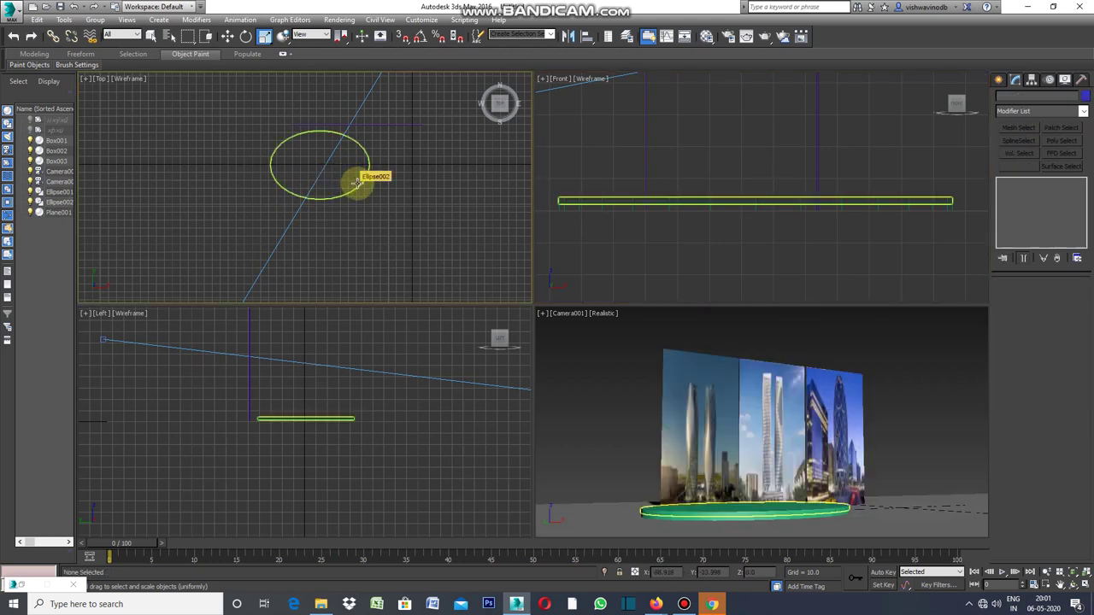
{"action": "left_click", "coordinate": [357, 182]}
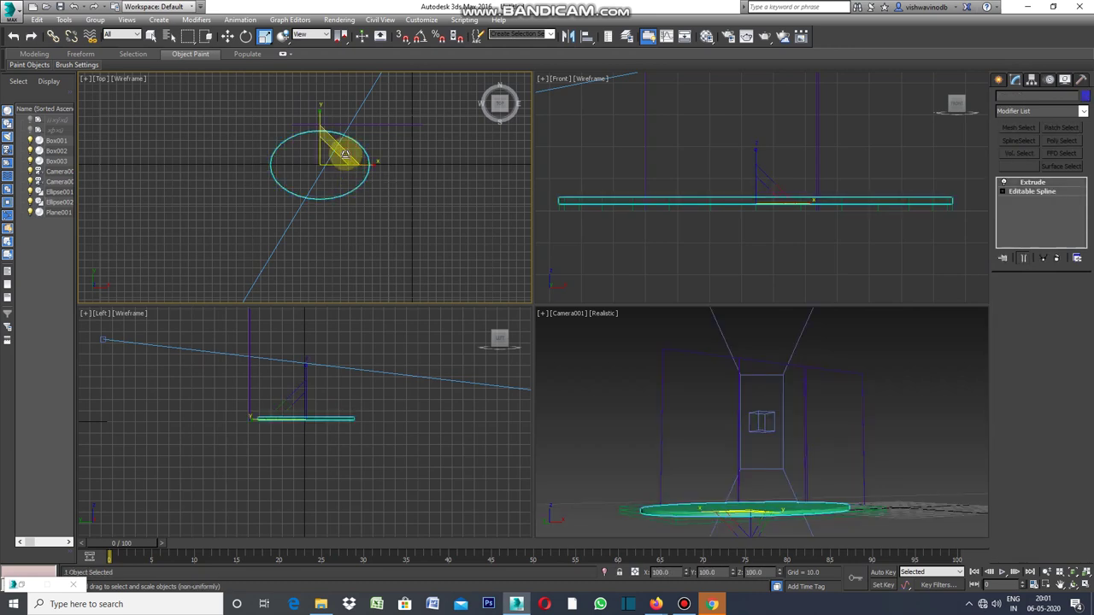
{"action": "left_click_drag", "start_coordinate": [345, 154], "coordinate": [342, 159]}
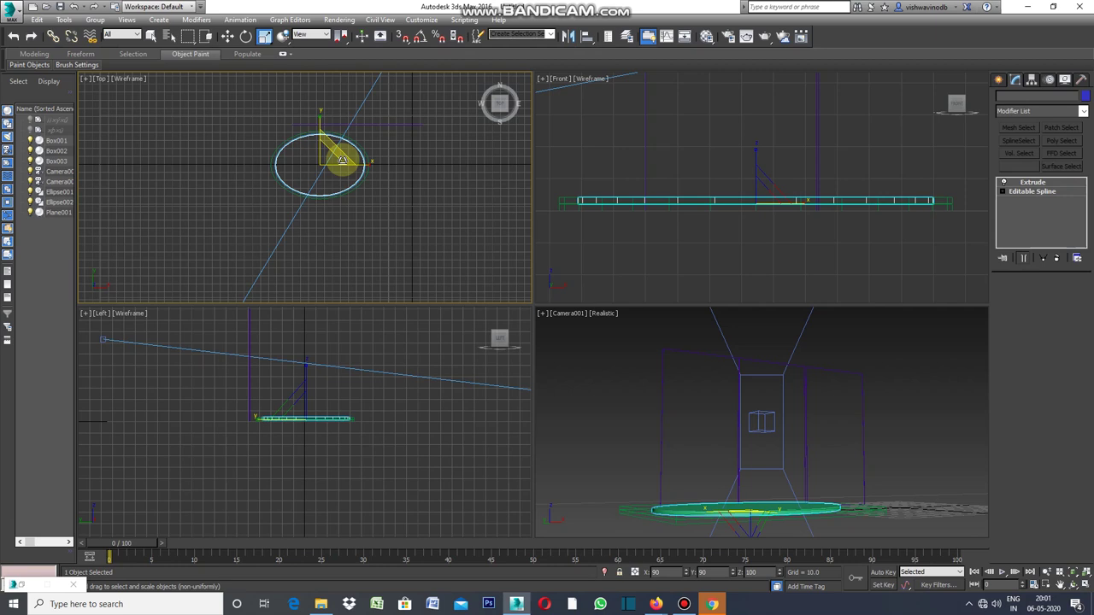
{"action": "left_click_drag", "start_coordinate": [342, 160], "coordinate": [342, 158], "text": "shift"}
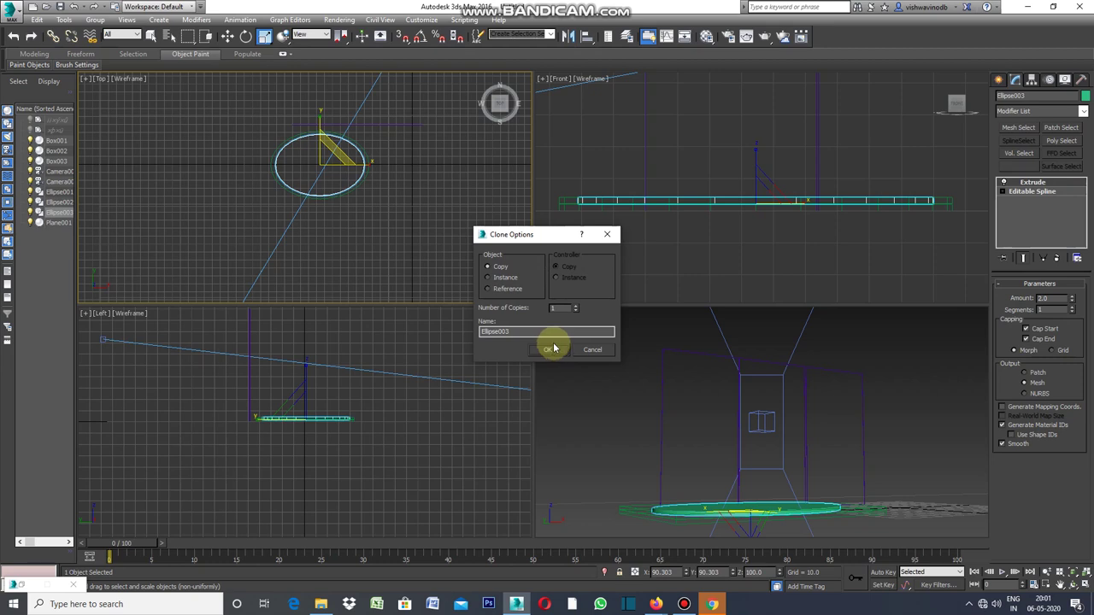
{"action": "left_click", "coordinate": [606, 235]}
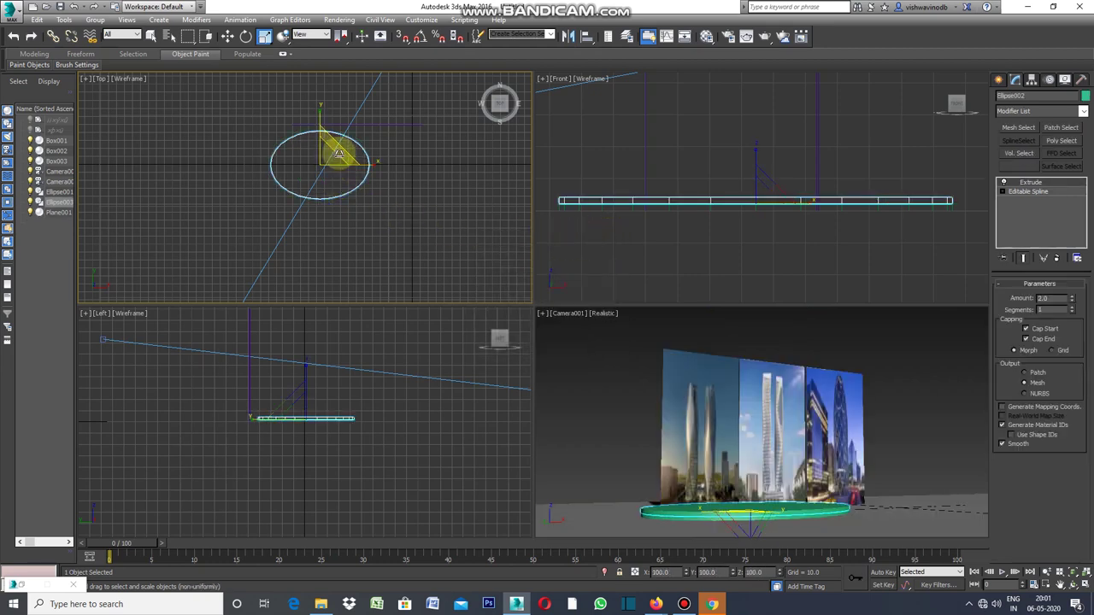
{"action": "left_click_drag", "start_coordinate": [340, 152], "coordinate": [340, 160]}
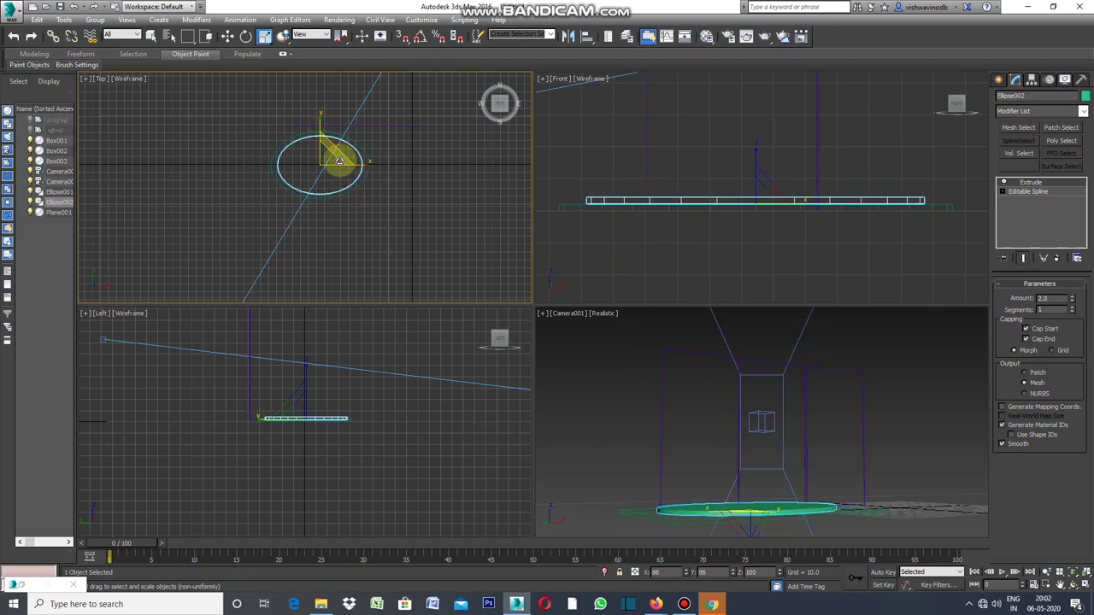
{"action": "left_click_drag", "start_coordinate": [339, 160], "coordinate": [342, 173]}
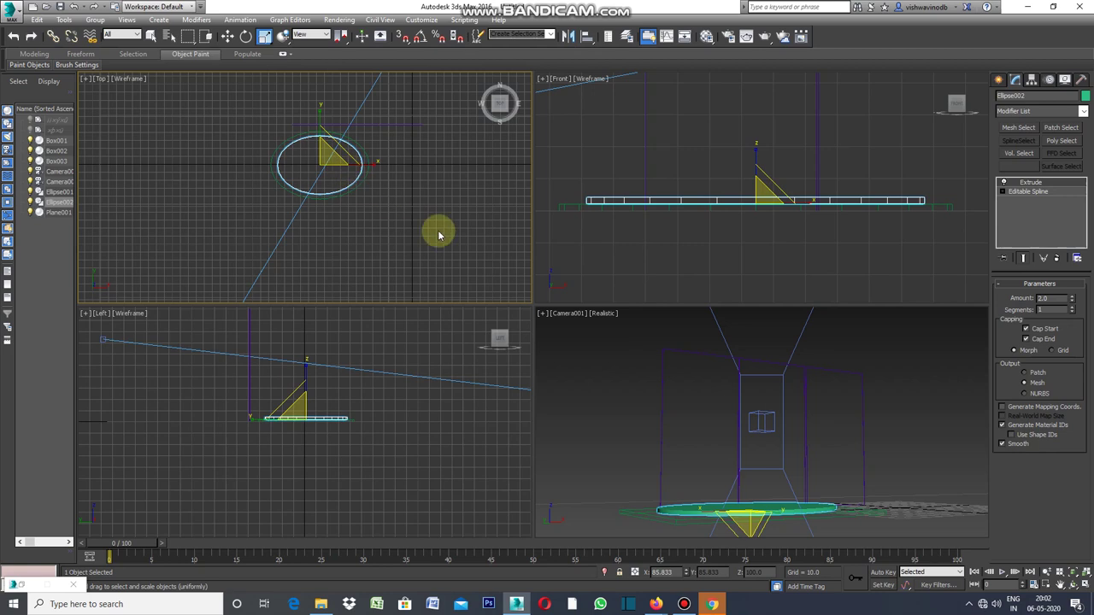
{"action": "left_click", "coordinate": [564, 373]}
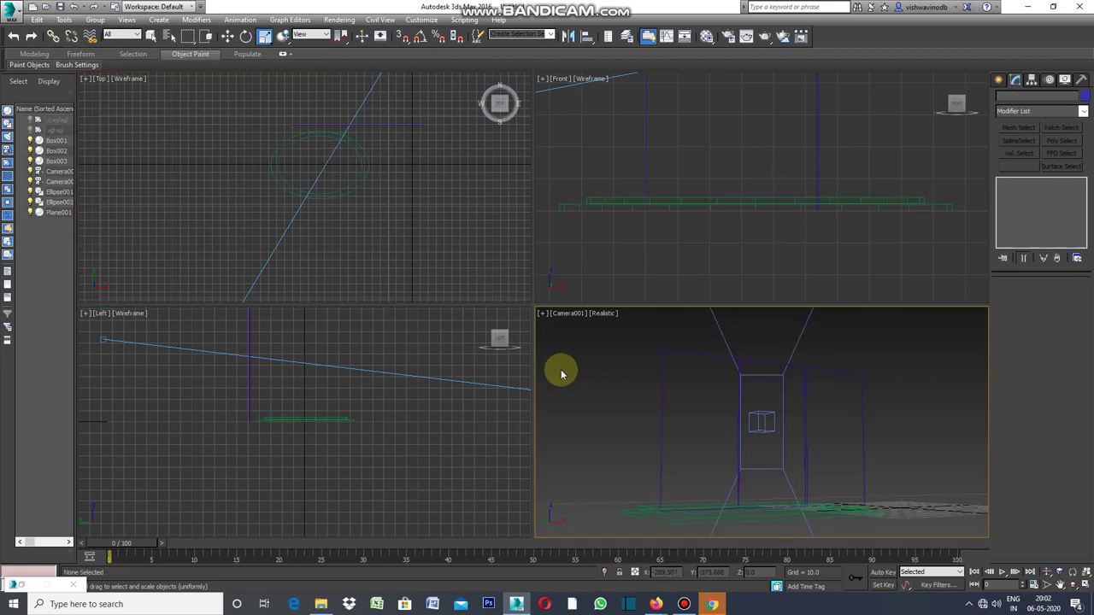
Step: Set Ellipse002's Extrude Amount to 3.0 and deselect it
{"action": "left_click", "coordinate": [698, 198]}
{"action": "left_click", "coordinate": [699, 199]}
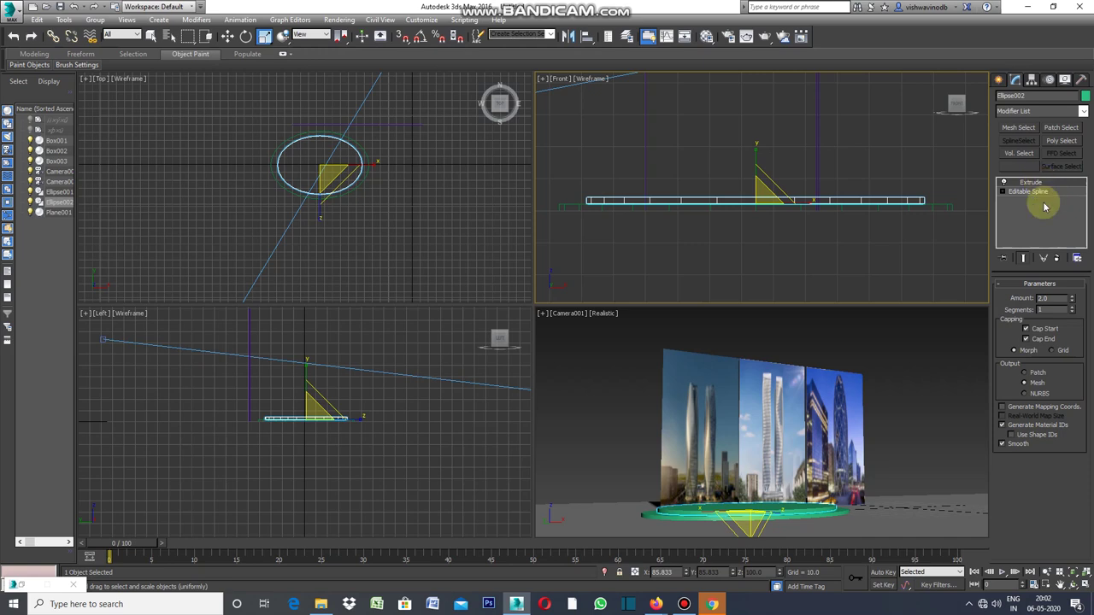
{"action": "left_click", "coordinate": [1046, 298]}
{"action": "type", "text": "3"}
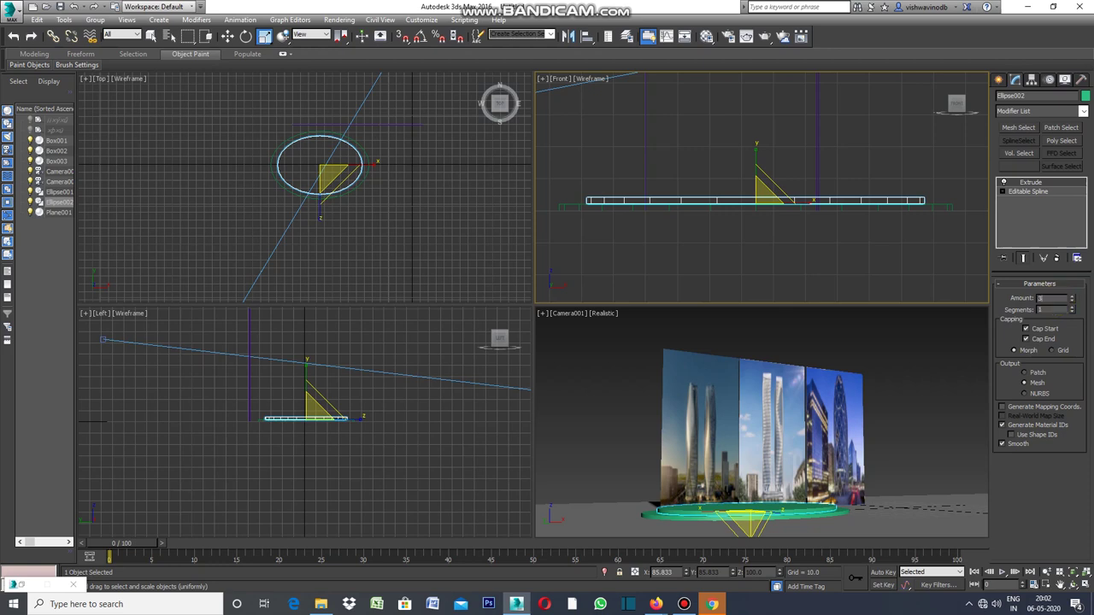
{"action": "left_click_drag", "start_coordinate": [1071, 299], "coordinate": [1060, 300]}
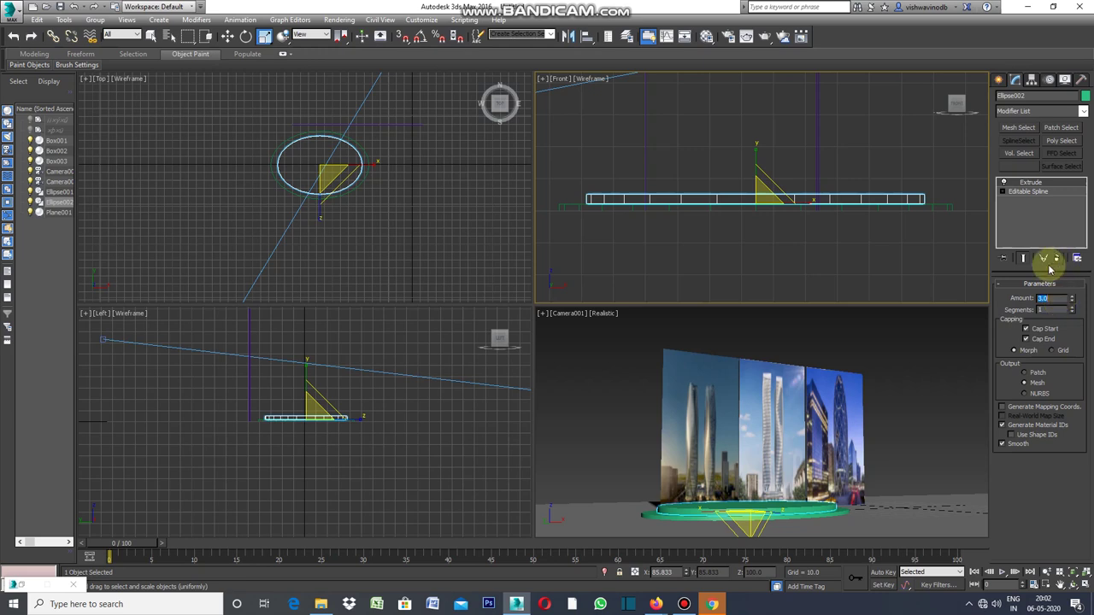
{"action": "left_click", "coordinate": [724, 247]}
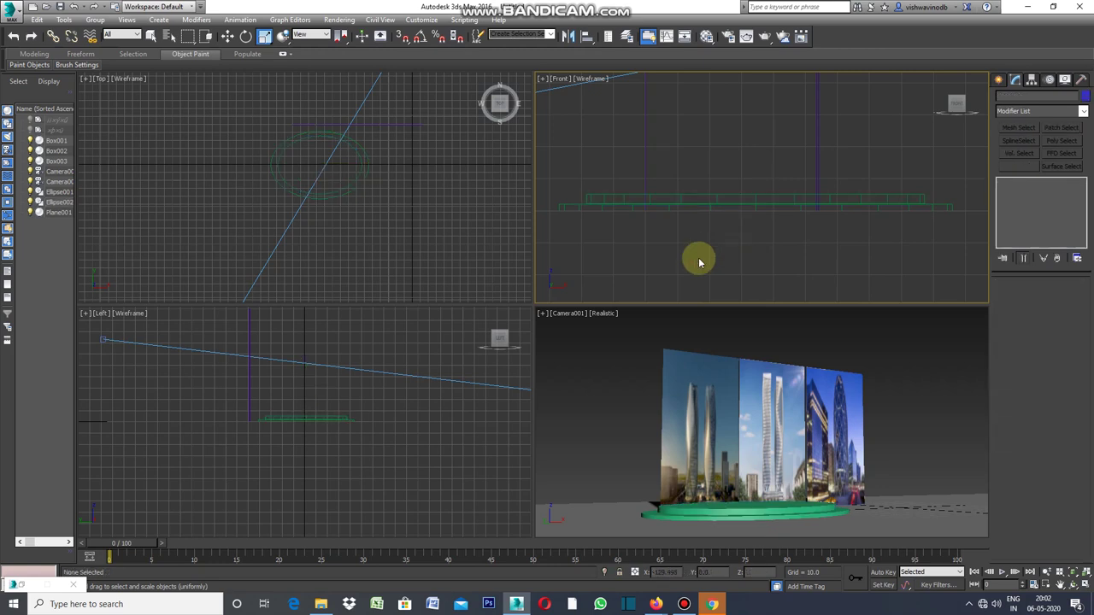
Step: Scale both ellipse slabs down together in the Top view with Non-uniform Scale
{"action": "left_click", "coordinate": [366, 187]}
{"action": "left_click", "coordinate": [353, 203]}
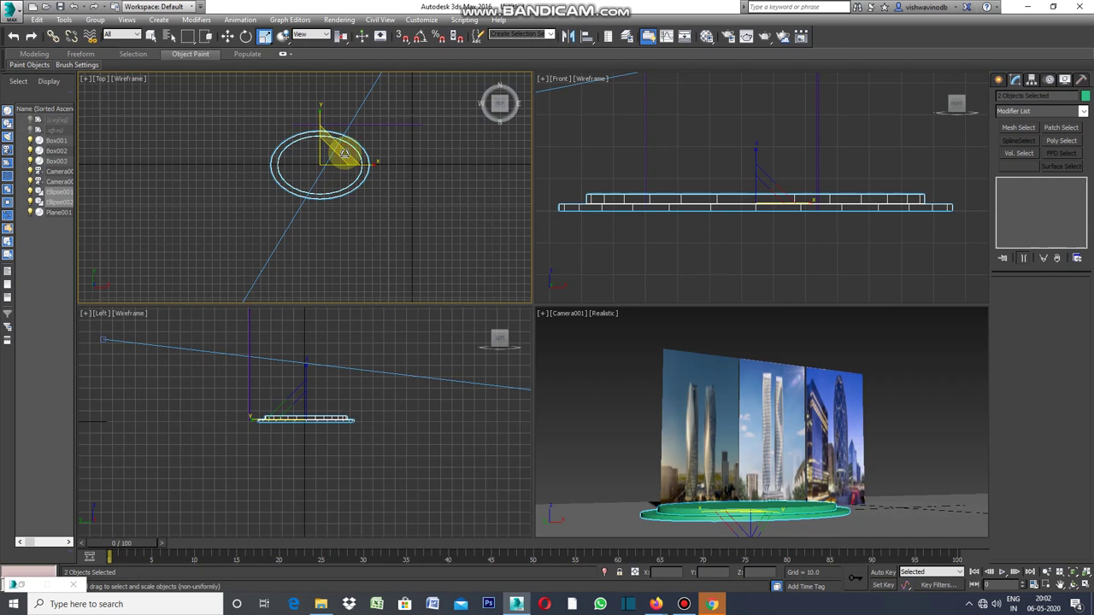
{"action": "left_click_drag", "start_coordinate": [345, 153], "coordinate": [314, 200]}
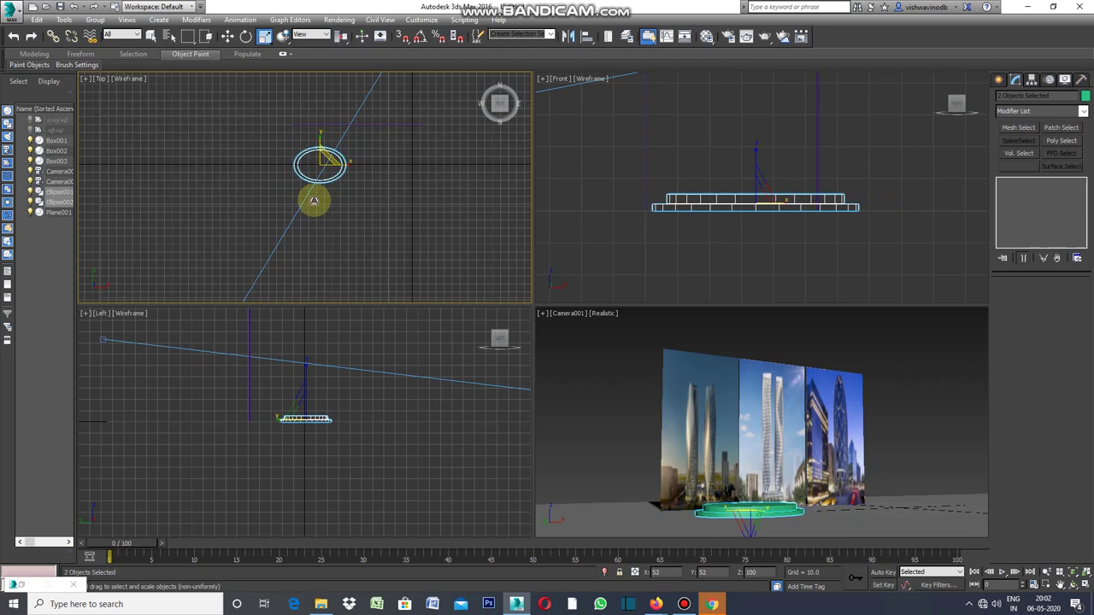
{"action": "left_click_drag", "start_coordinate": [314, 200], "coordinate": [310, 205]}
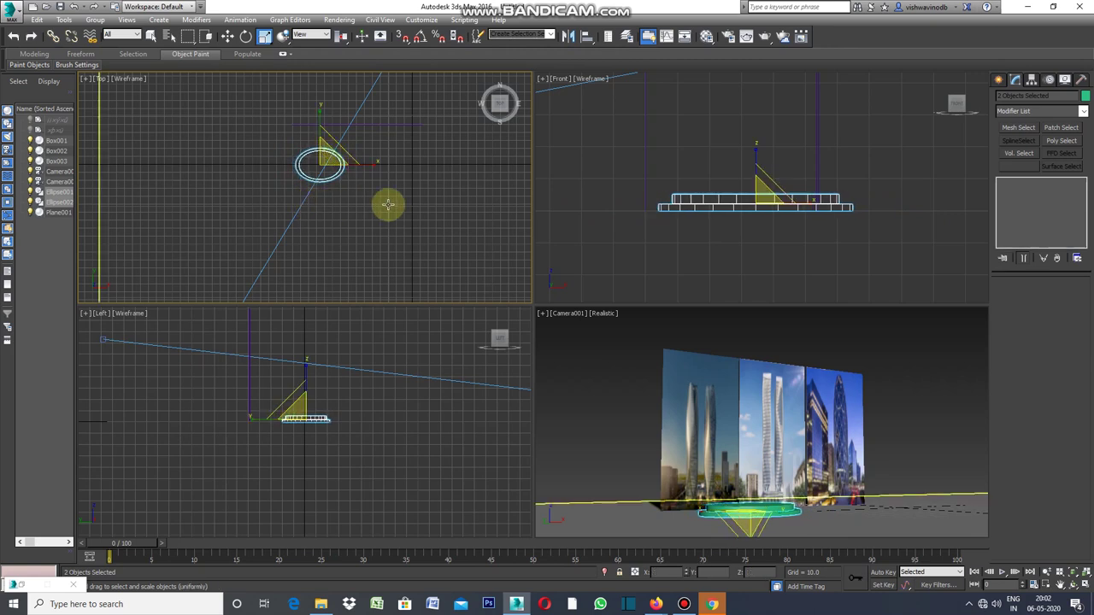
{"action": "left_click", "coordinate": [429, 219]}
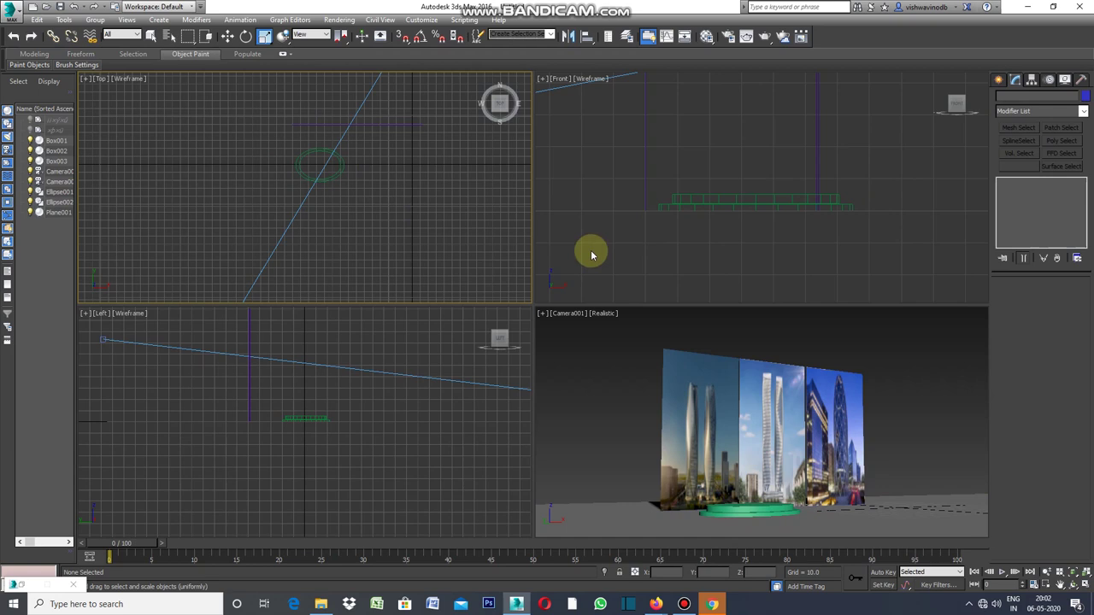
{"action": "left_click", "coordinate": [760, 201]}
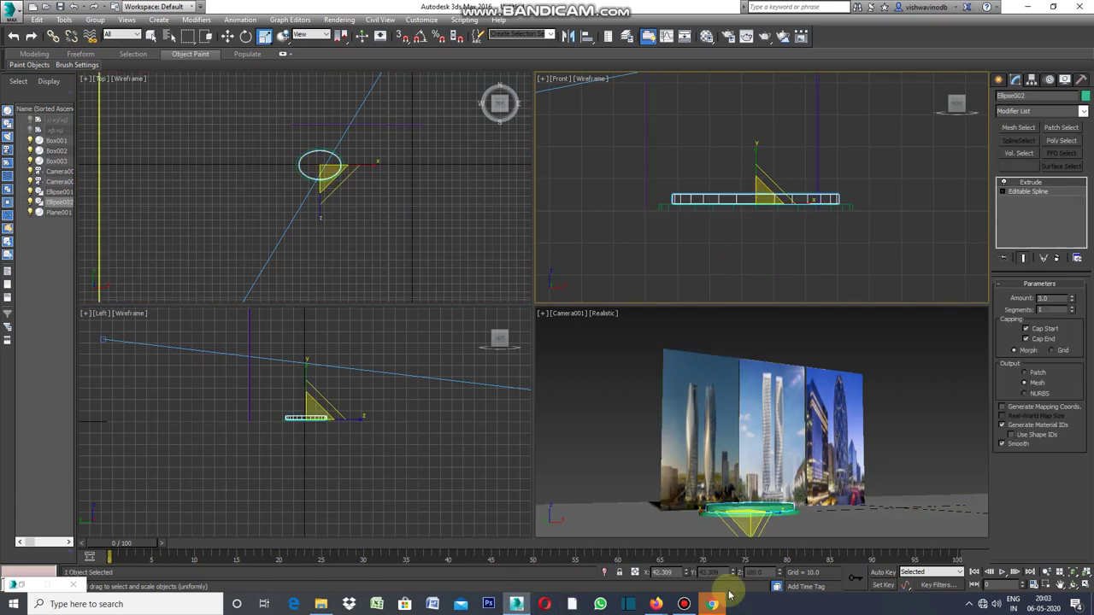
Step: Open the Material Editor with M and apply the first sample material to an ellipse slab
{"action": "key", "text": "m"}
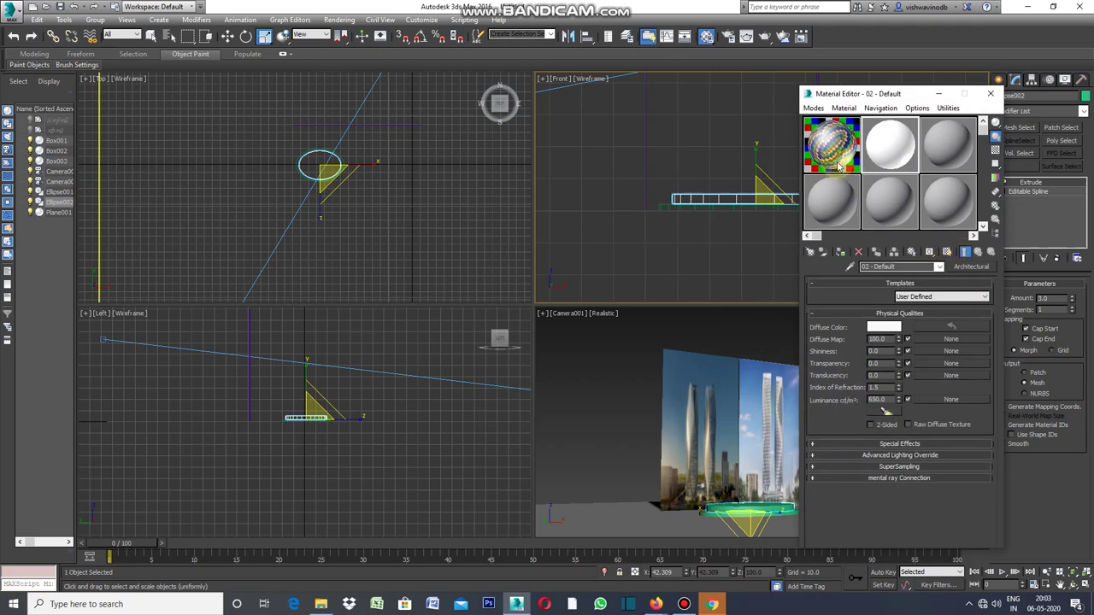
{"action": "left_click", "coordinate": [840, 166]}
{"action": "left_click", "coordinate": [842, 253]}
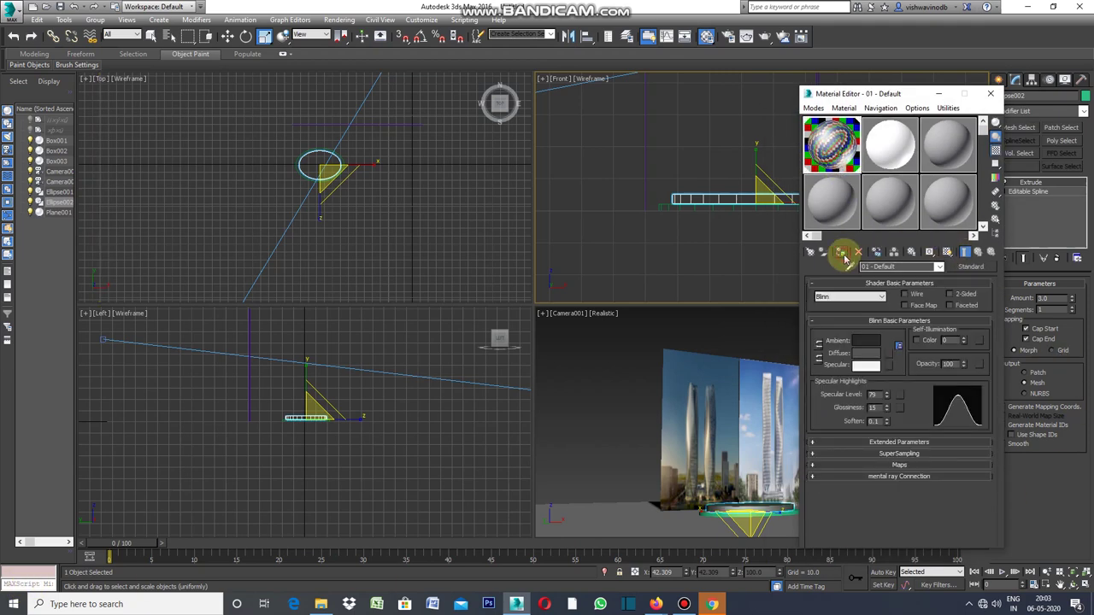
{"action": "left_click", "coordinate": [722, 248]}
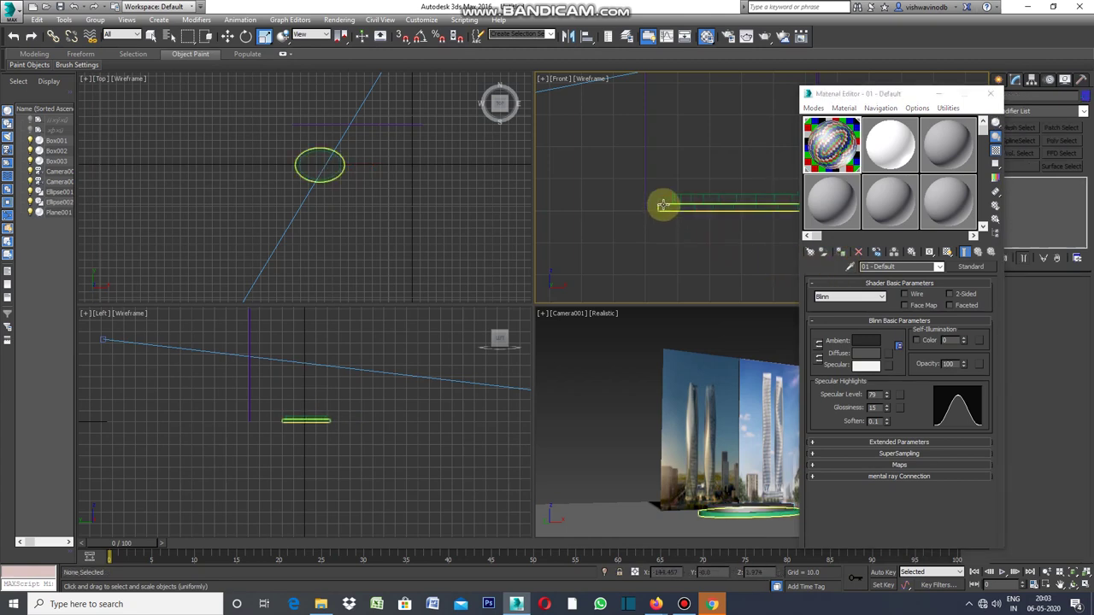
{"action": "left_click", "coordinate": [659, 203]}
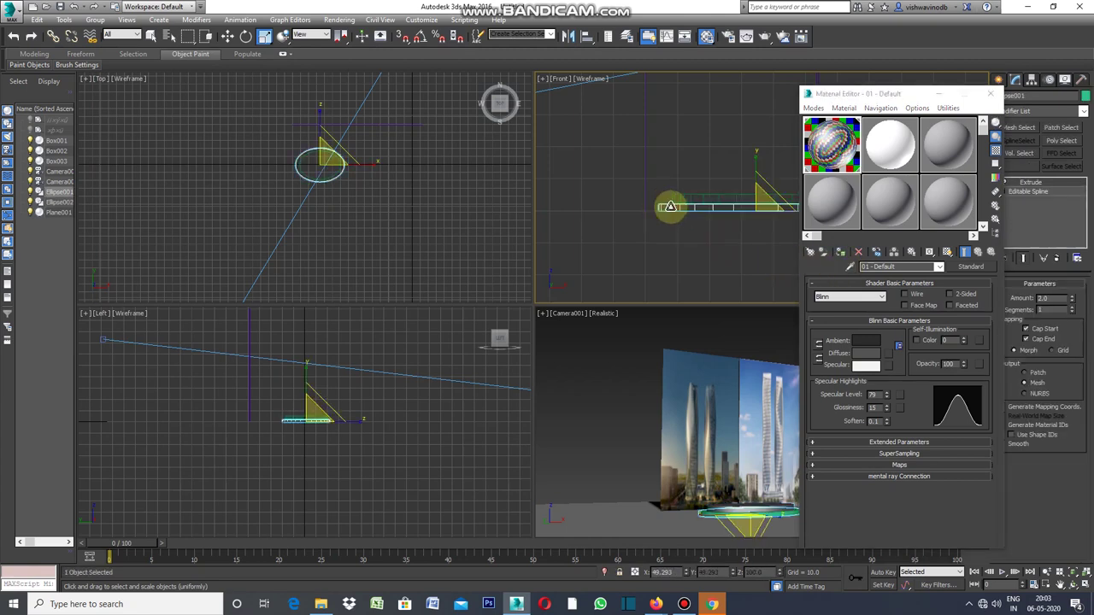
{"action": "left_click", "coordinate": [842, 254]}
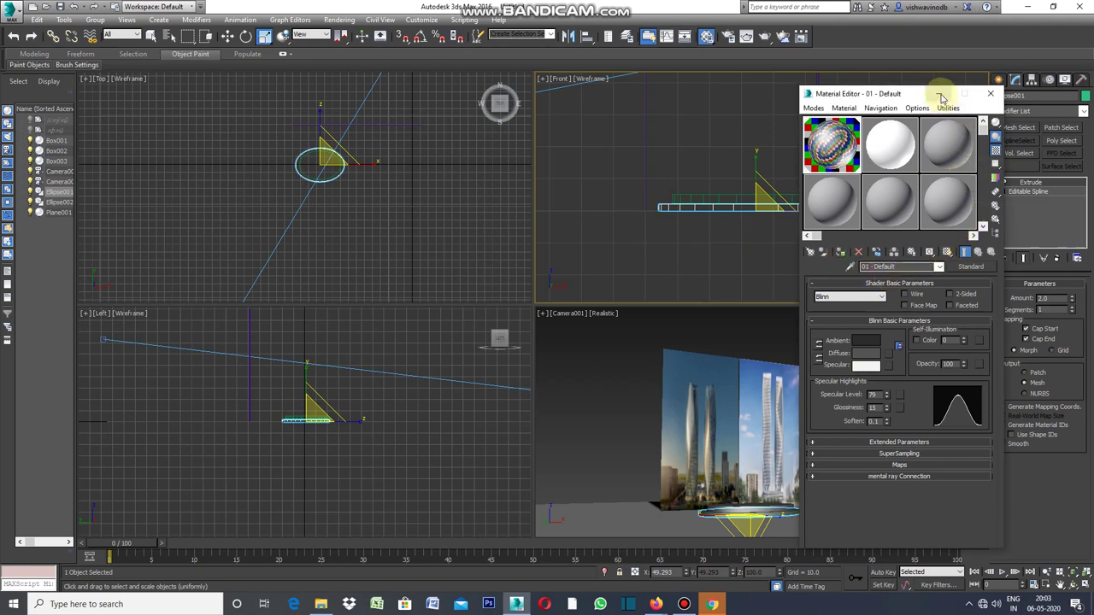
Step: Assign the white 02 - Default material to both ellipse slabs, then close the editor
{"action": "left_click", "coordinate": [897, 158]}
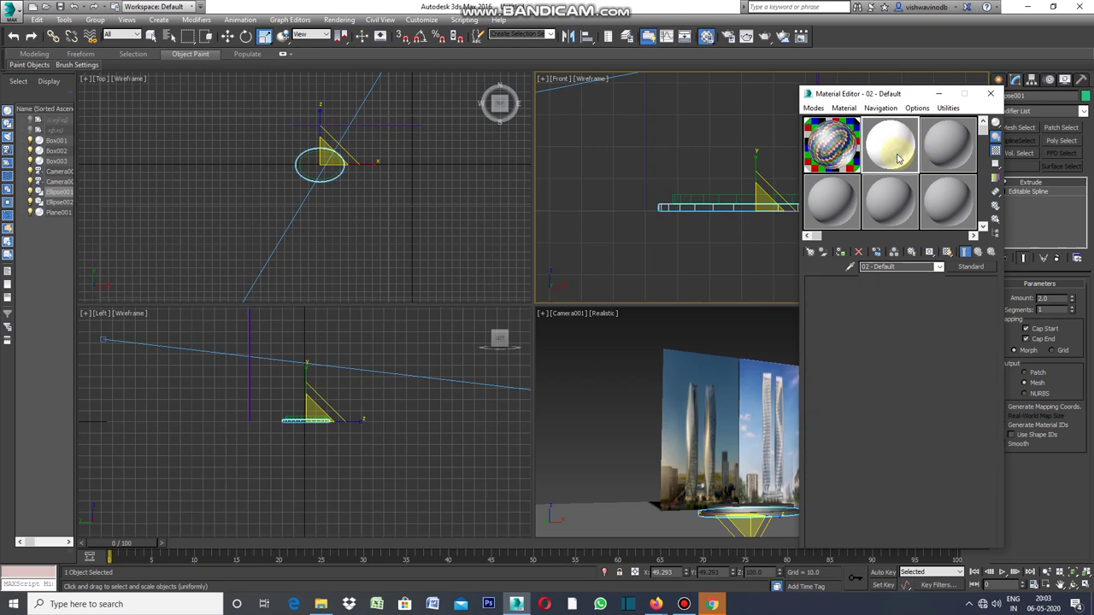
{"action": "left_click", "coordinate": [842, 254]}
{"action": "left_click", "coordinate": [733, 244]}
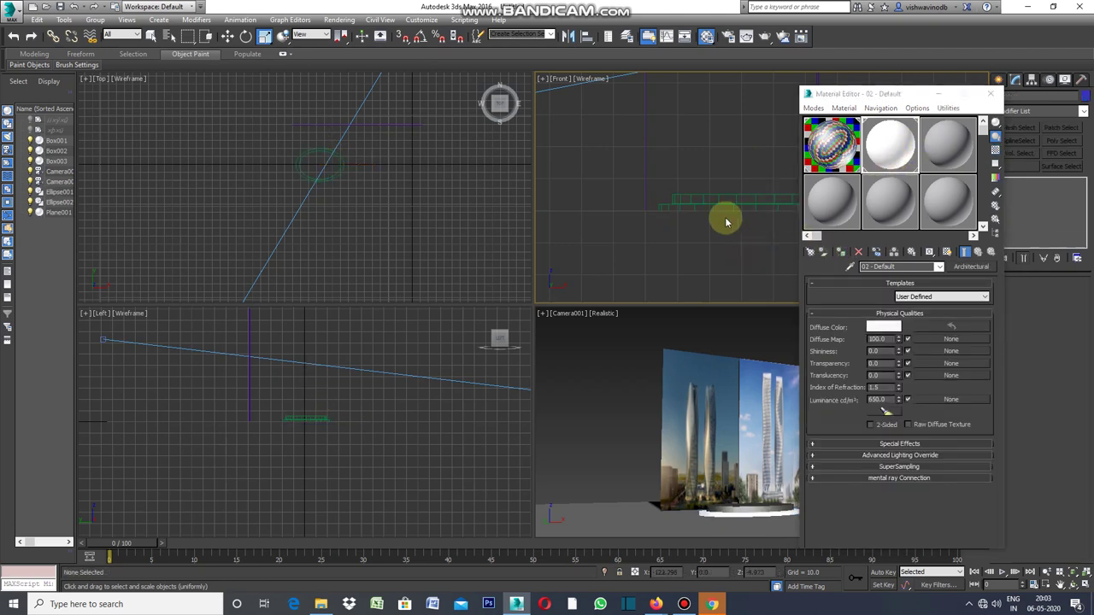
{"action": "left_click", "coordinate": [720, 195]}
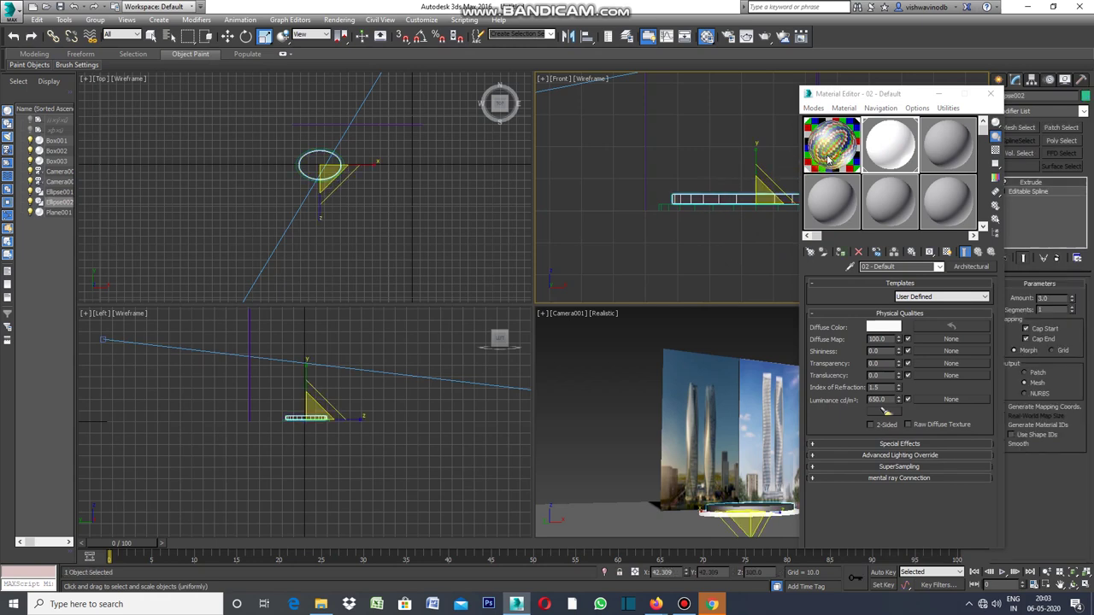
{"action": "left_click", "coordinate": [833, 163]}
{"action": "left_click", "coordinate": [845, 252]}
{"action": "left_click", "coordinate": [736, 243]}
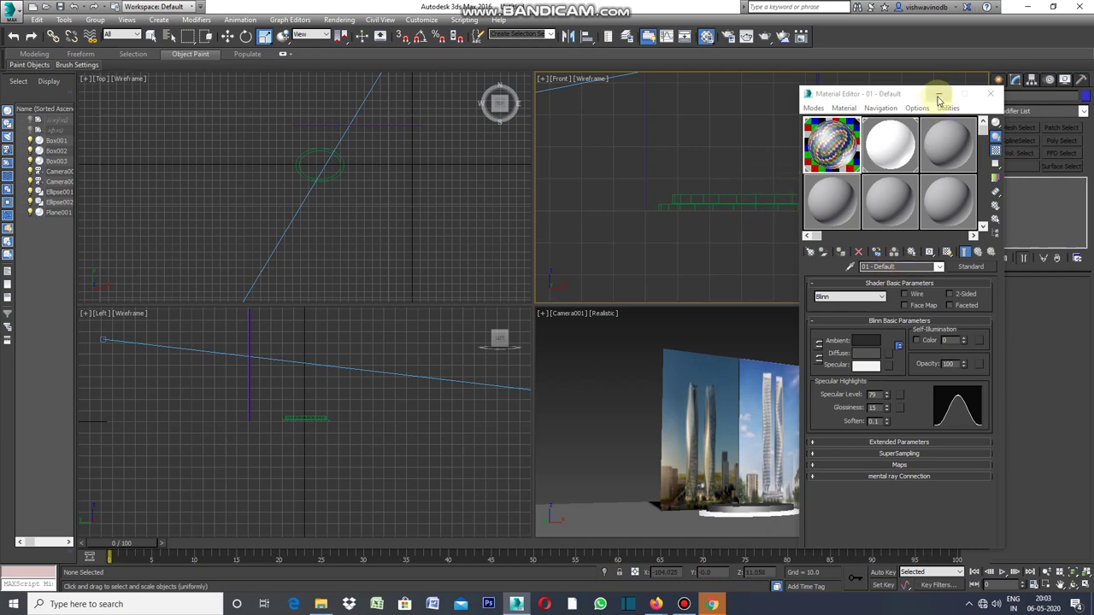
{"action": "left_click", "coordinate": [992, 94]}
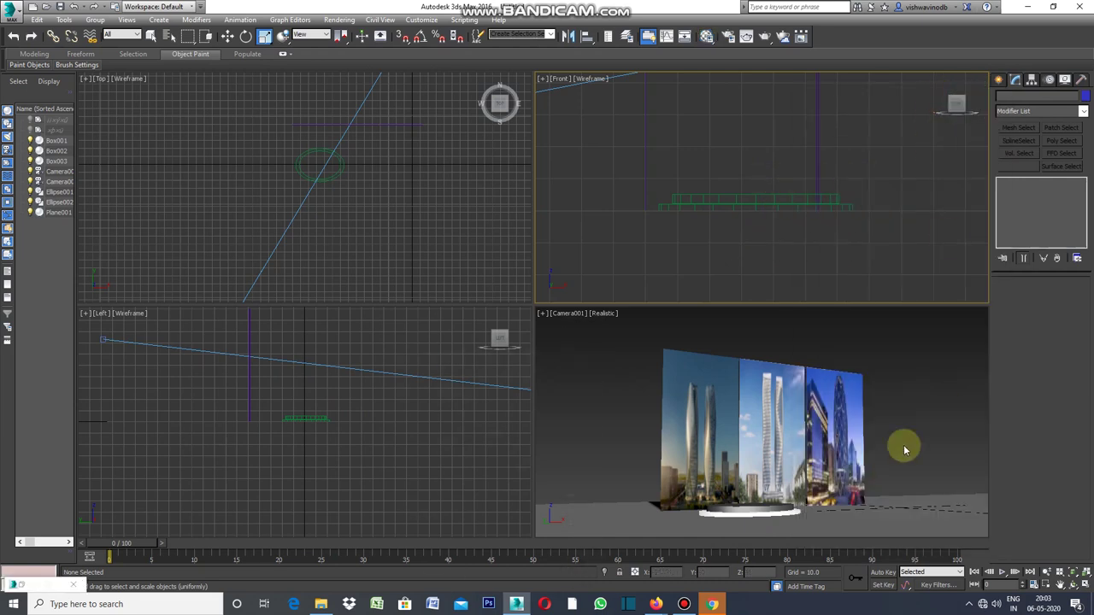
{"action": "left_click", "coordinate": [543, 320]}
{"action": "left_click", "coordinate": [543, 320]}
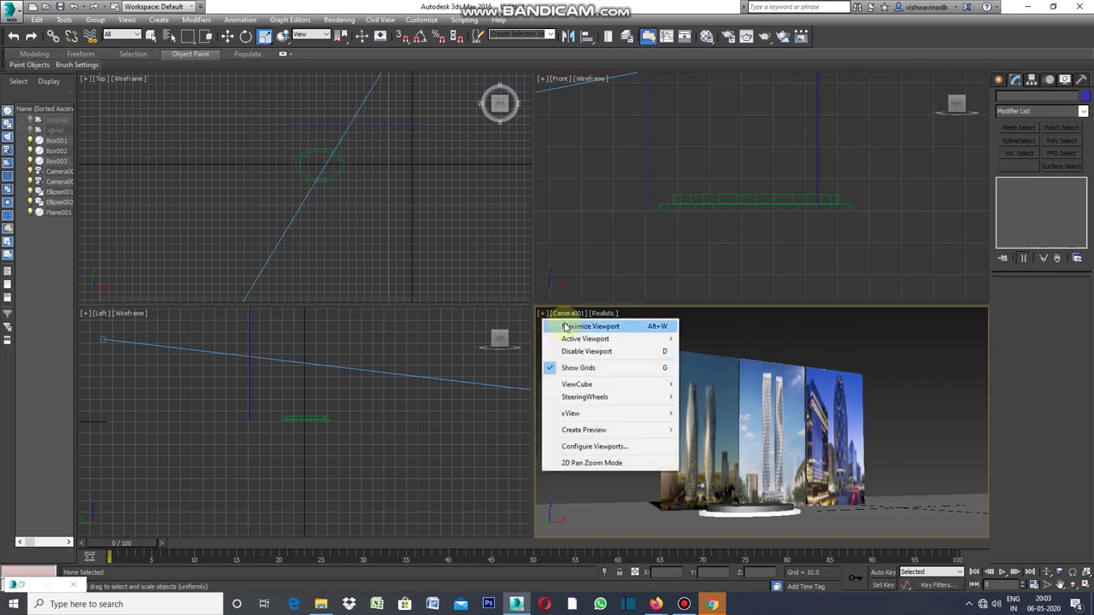
{"action": "left_click", "coordinate": [564, 324]}
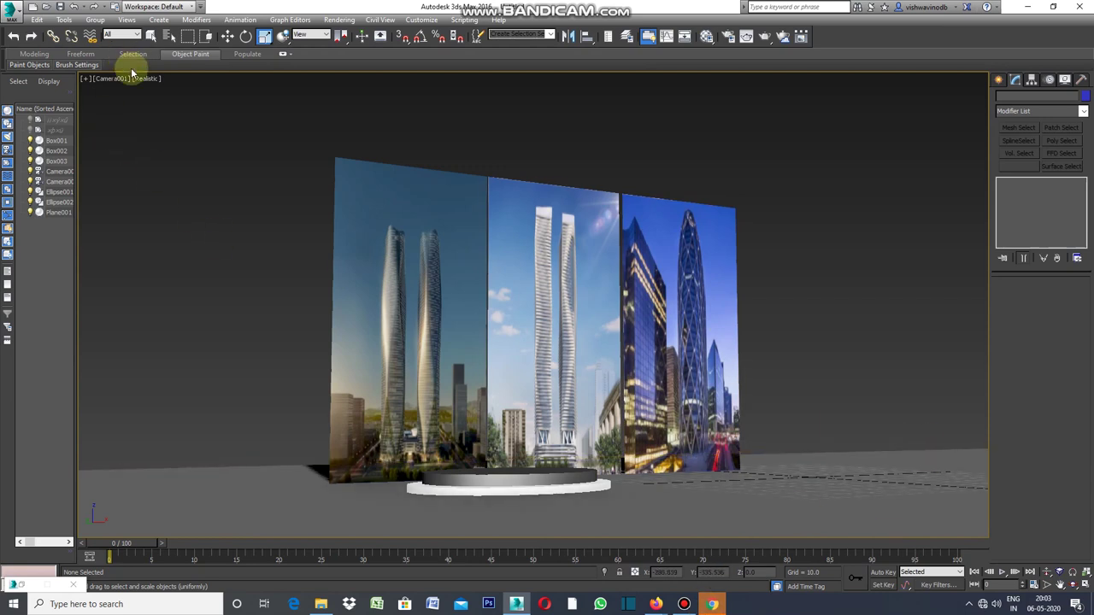
{"action": "left_click", "coordinate": [65, 24]}
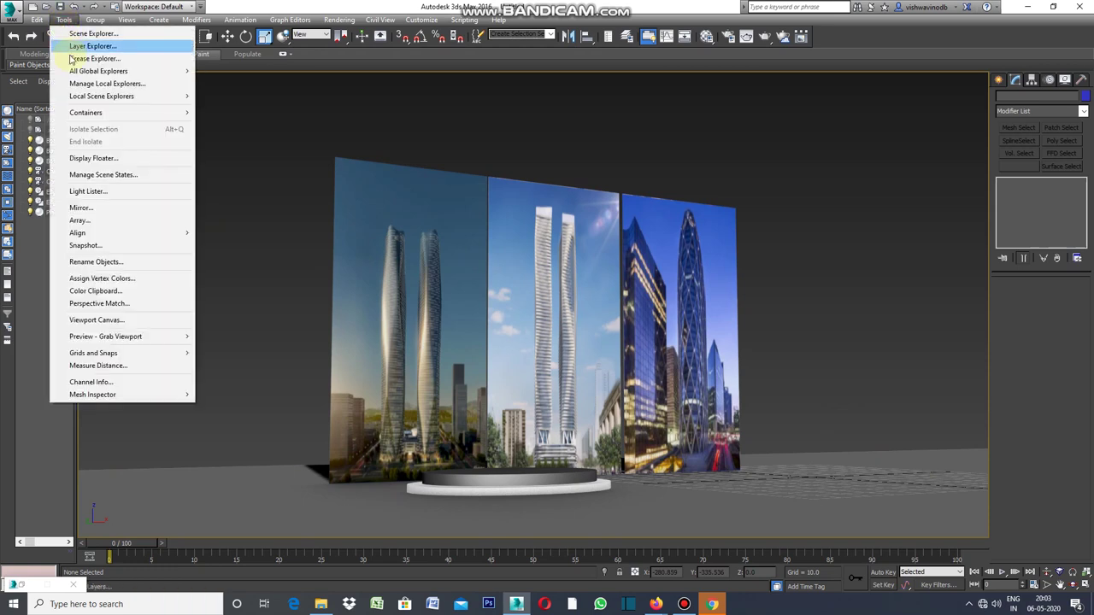
{"action": "left_click", "coordinate": [79, 220]}
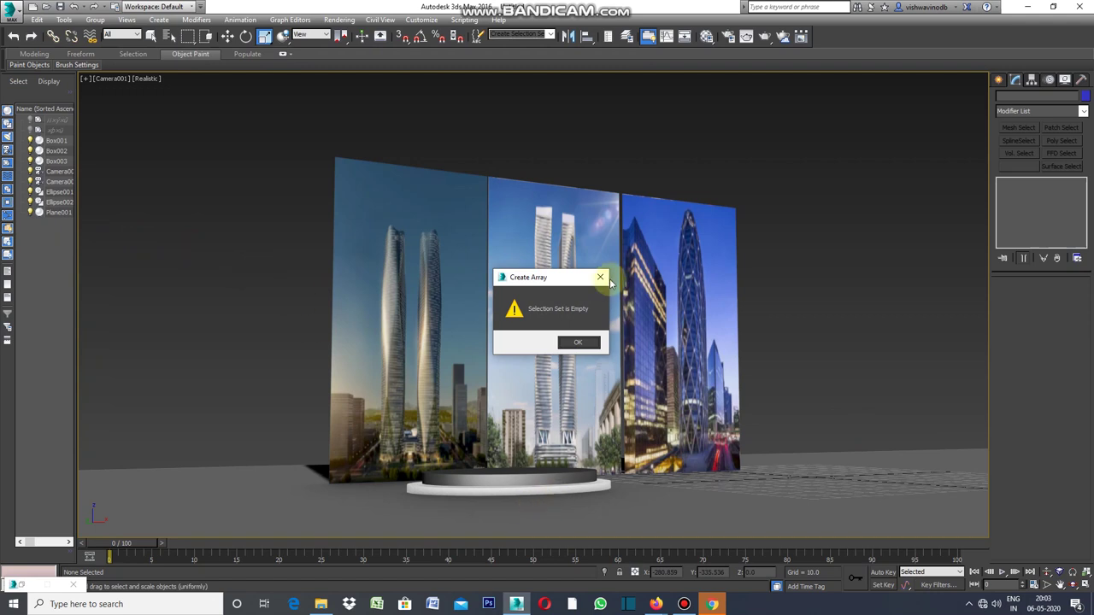
{"action": "left_click", "coordinate": [600, 276]}
{"action": "left_click", "coordinate": [85, 80]}
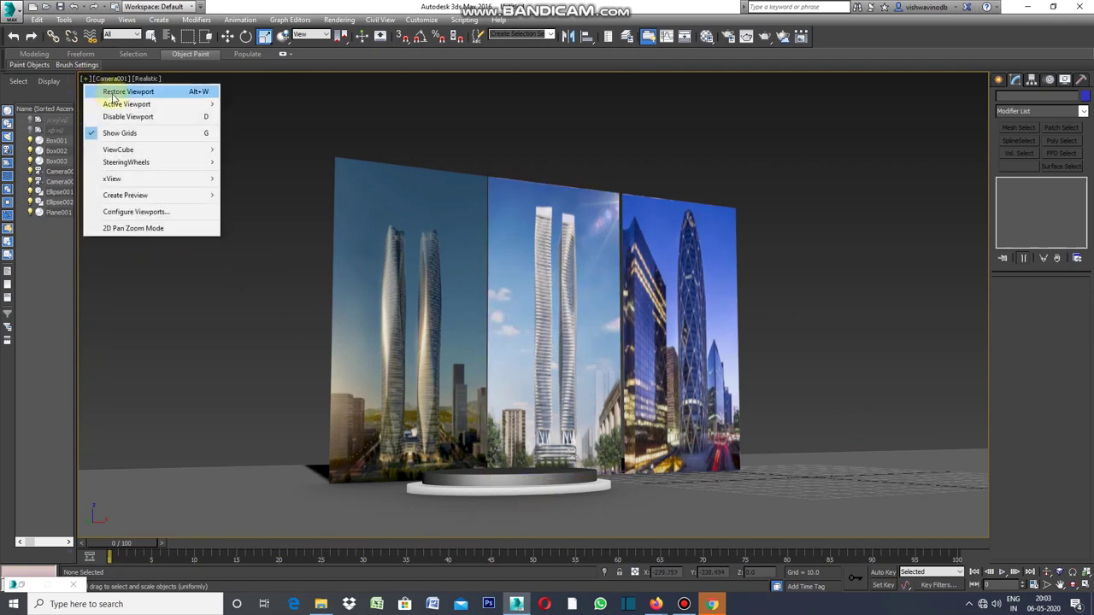
{"action": "left_click", "coordinate": [115, 92]}
{"action": "left_click", "coordinate": [349, 173]}
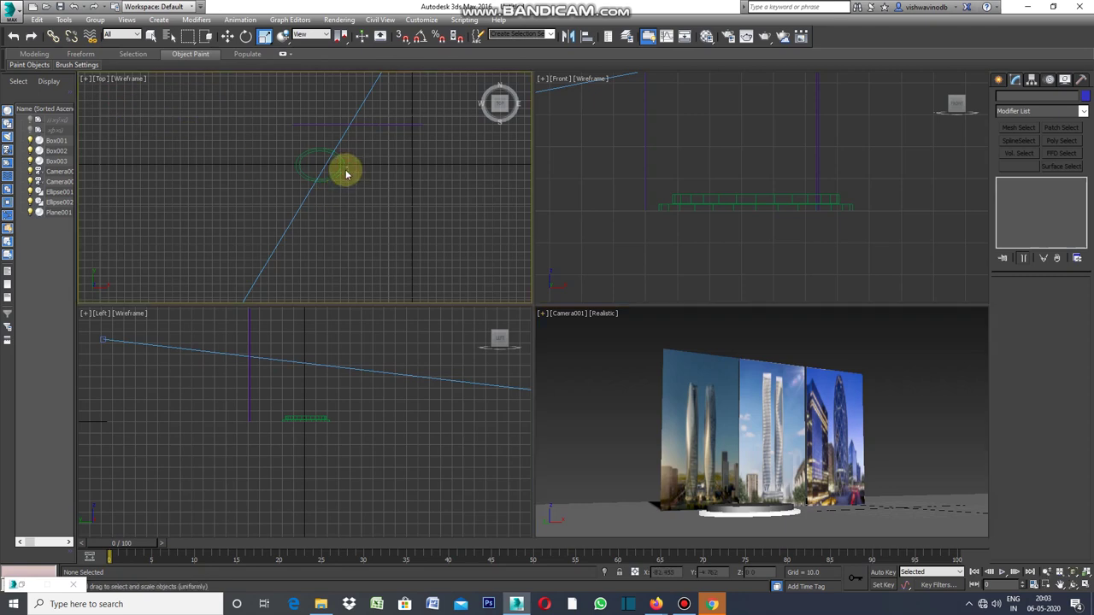
{"action": "left_click", "coordinate": [339, 178]}
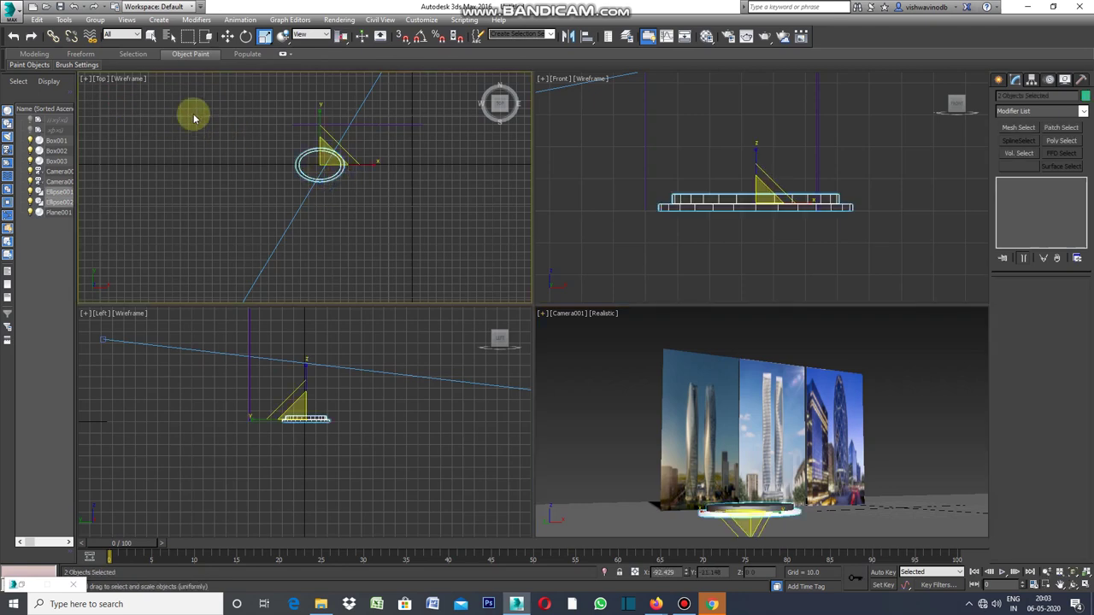
Step: Open Tools > Array for both ellipses and preview 10 instanced copies
{"action": "left_click", "coordinate": [64, 19]}
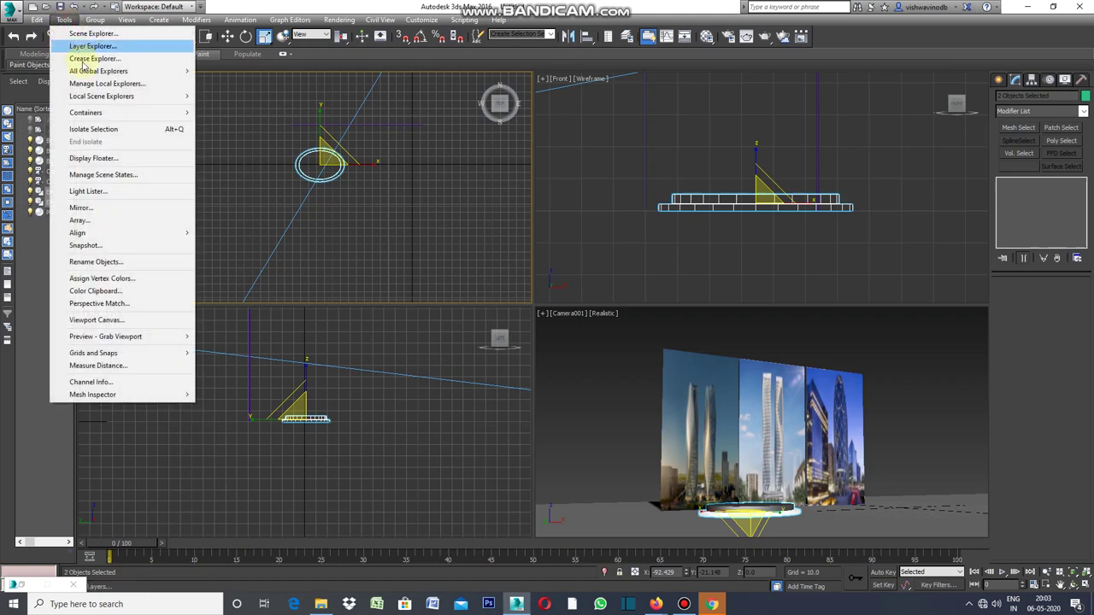
{"action": "left_click", "coordinate": [100, 224]}
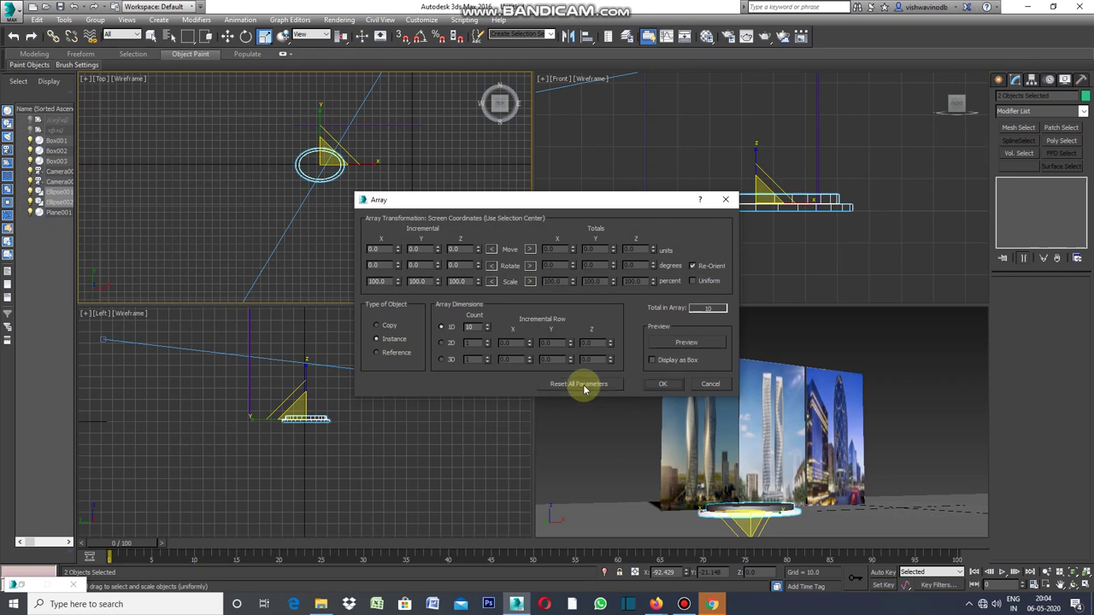
{"action": "left_click", "coordinate": [692, 343]}
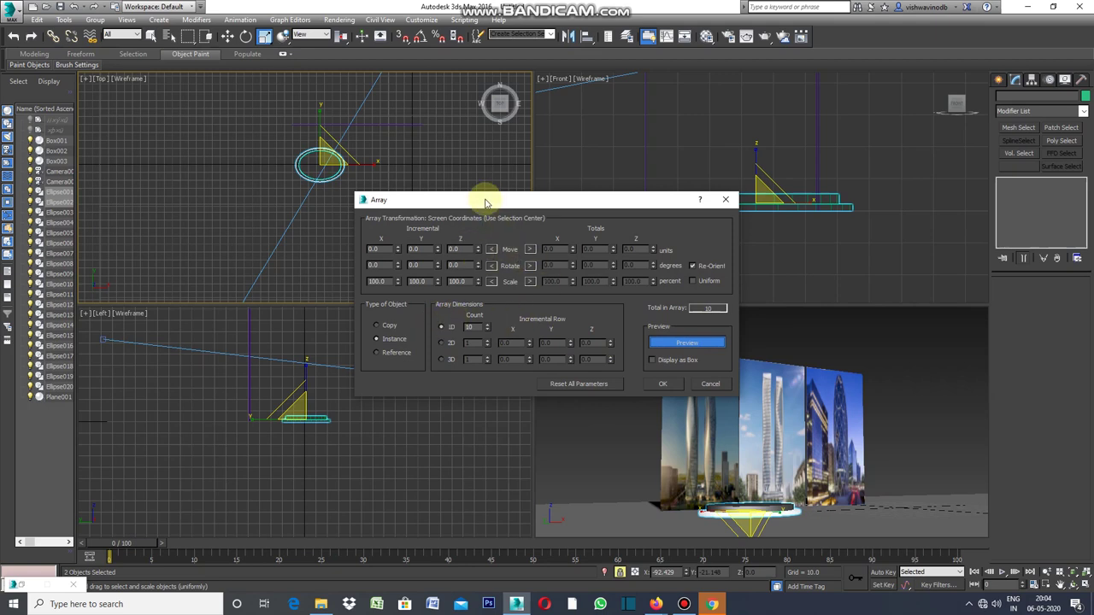
{"action": "left_click_drag", "start_coordinate": [485, 200], "coordinate": [460, 199]}
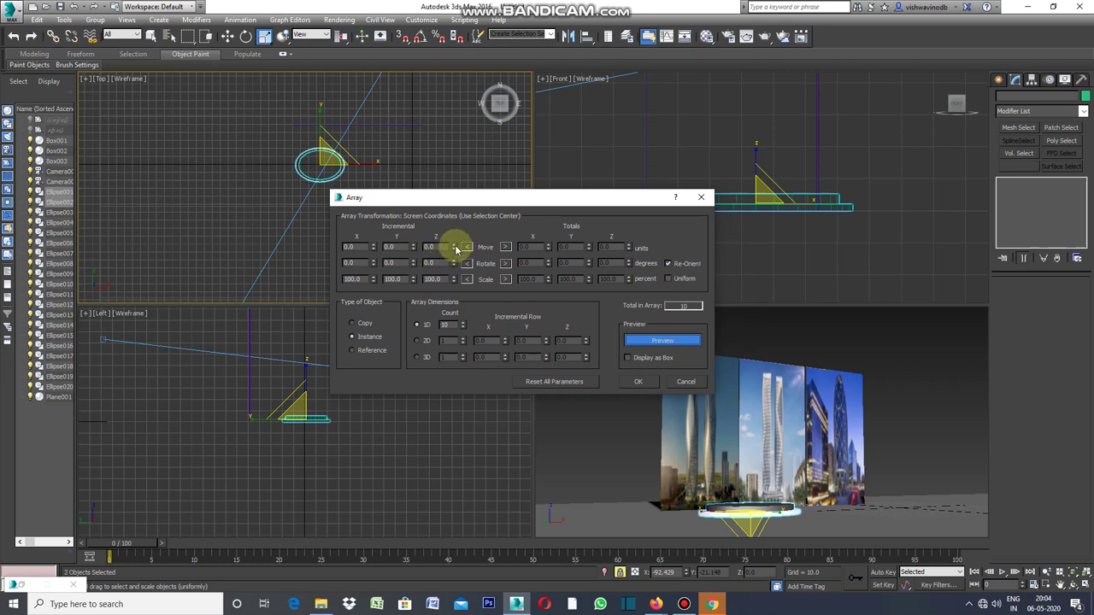
Step: Set the array's Incremental Move to Y 2.0 and Z 1.0 with a 1D Count of 13
{"action": "left_click", "coordinate": [455, 245]}
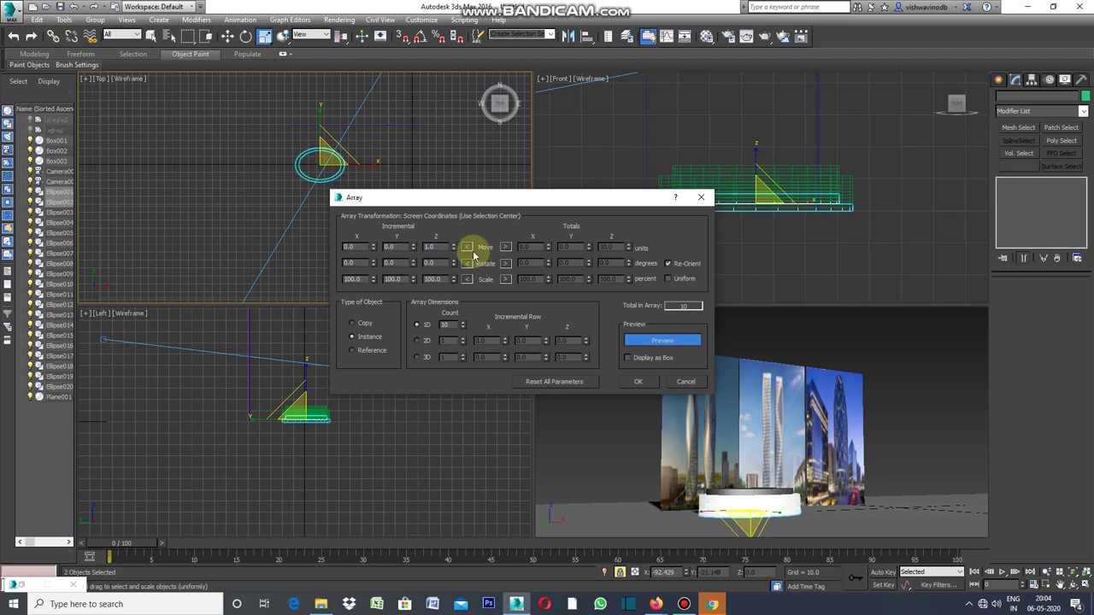
{"action": "right_click", "coordinate": [454, 248]}
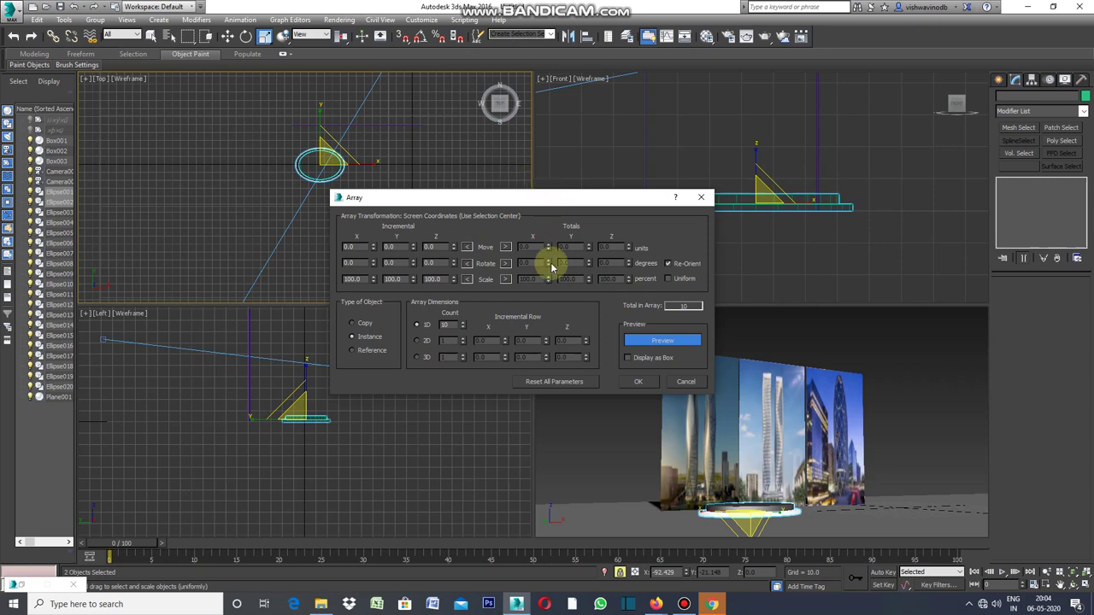
{"action": "left_click", "coordinate": [416, 248]}
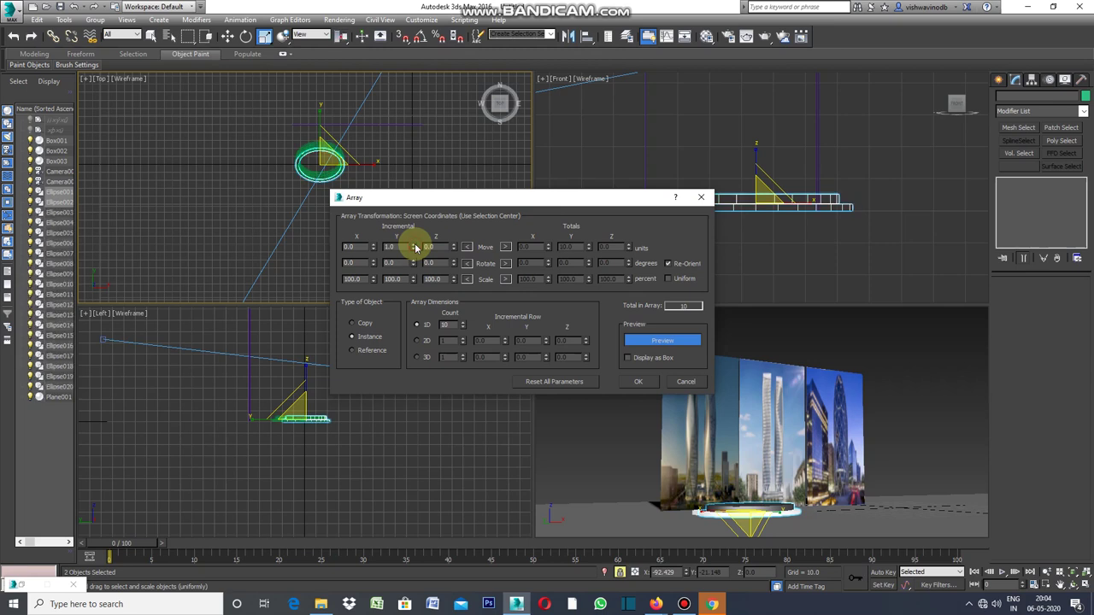
{"action": "left_click", "coordinate": [414, 246]}
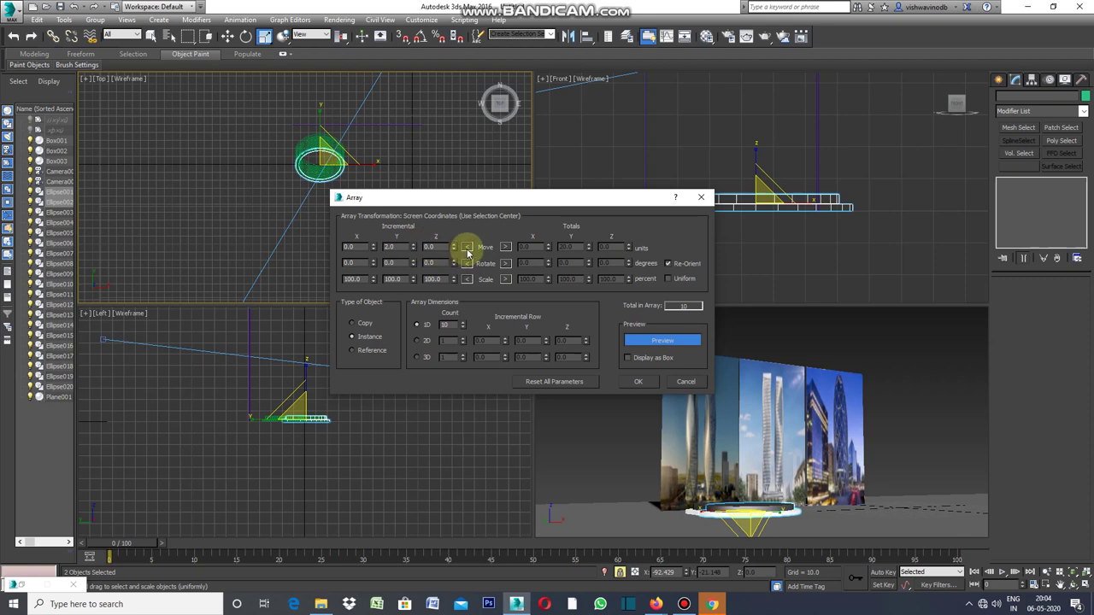
{"action": "double_click", "coordinate": [448, 326]}
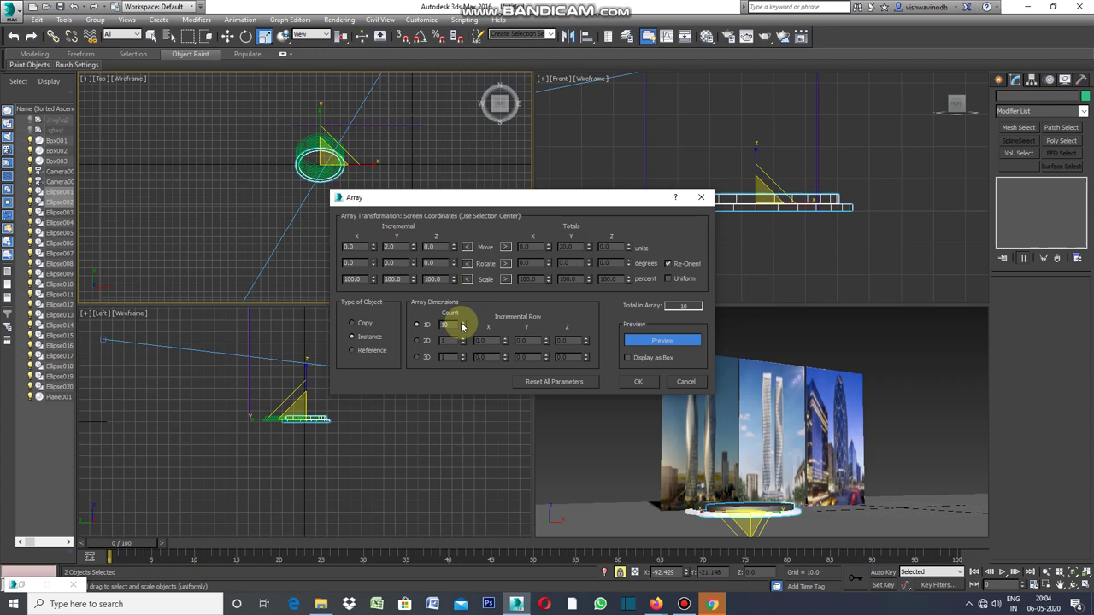
{"action": "left_click", "coordinate": [464, 324]}
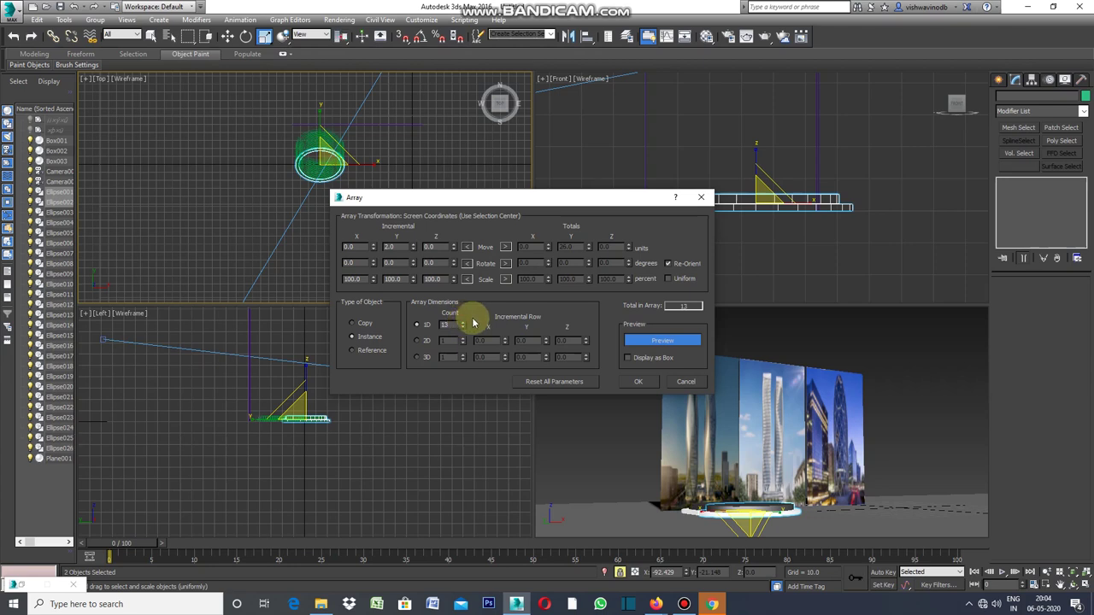
{"action": "left_click", "coordinate": [456, 248]}
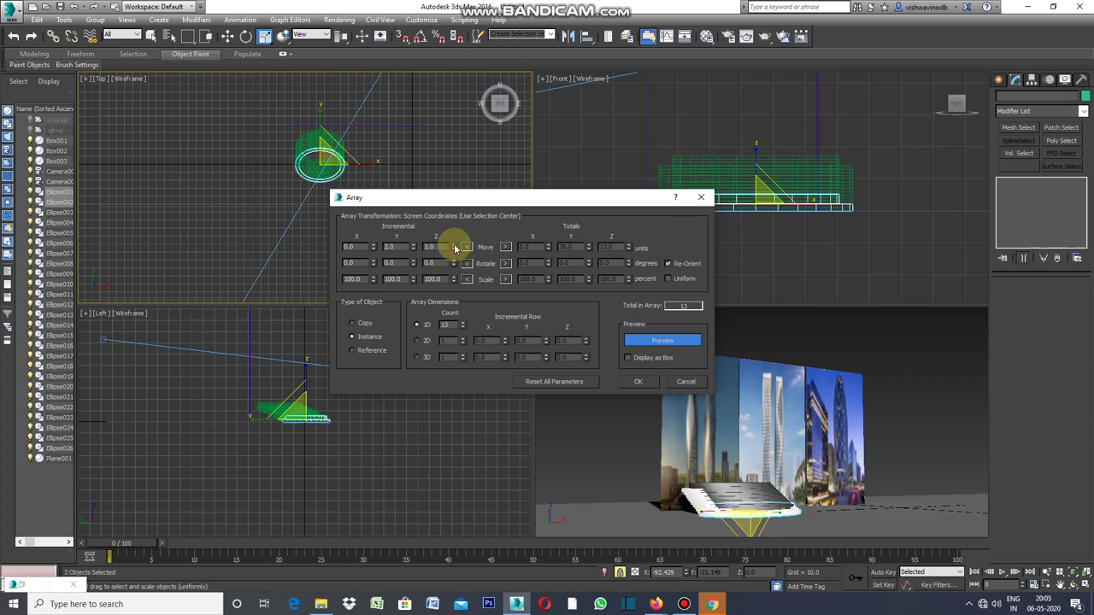
Step: Set the array's incremental Z move to 3 units between copies
{"action": "left_click", "coordinate": [456, 248]}
{"action": "left_click", "coordinate": [456, 248]}
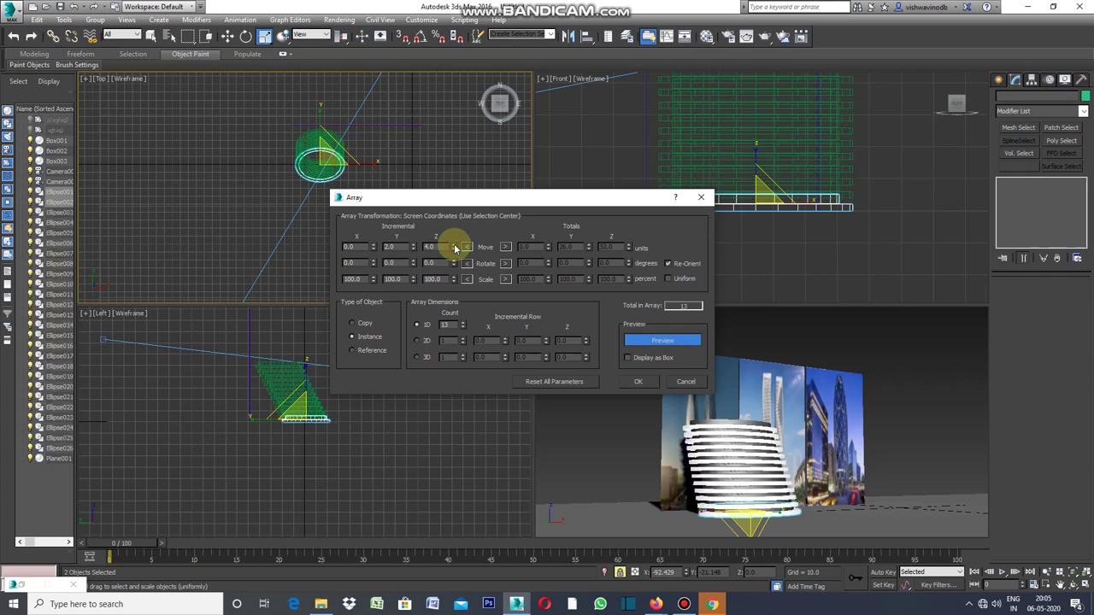
{"action": "left_click", "coordinate": [456, 247]}
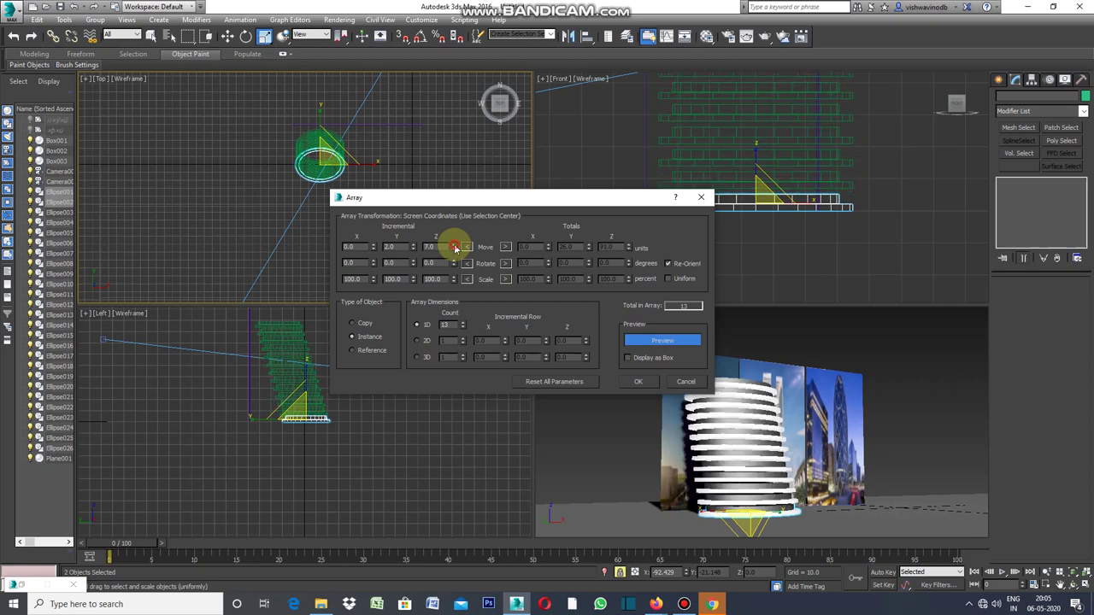
{"action": "left_click", "coordinate": [455, 247]}
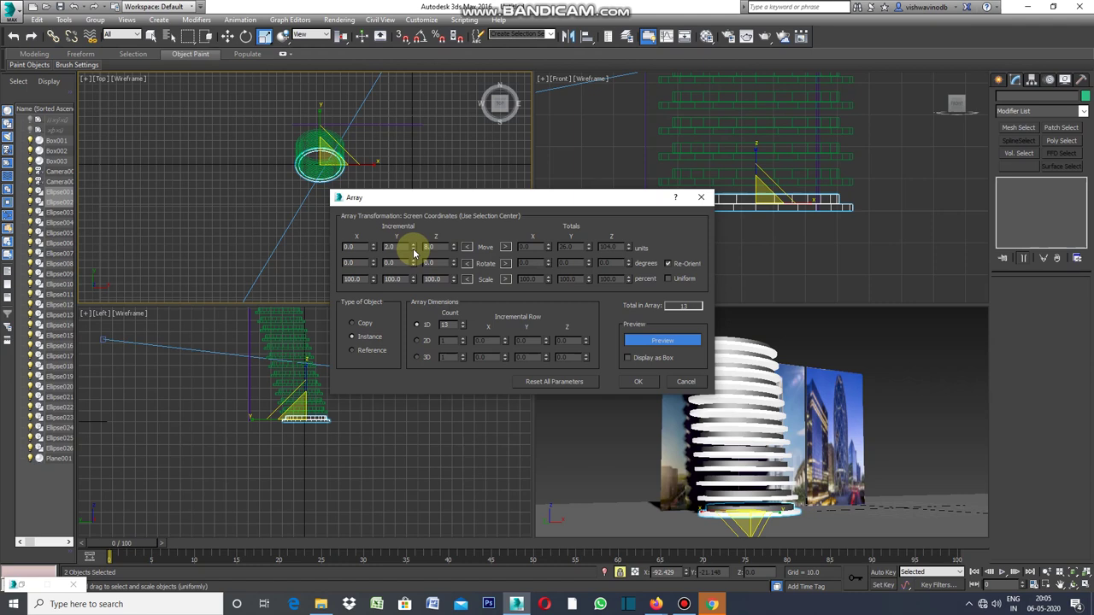
{"action": "double_click", "coordinate": [430, 248]}
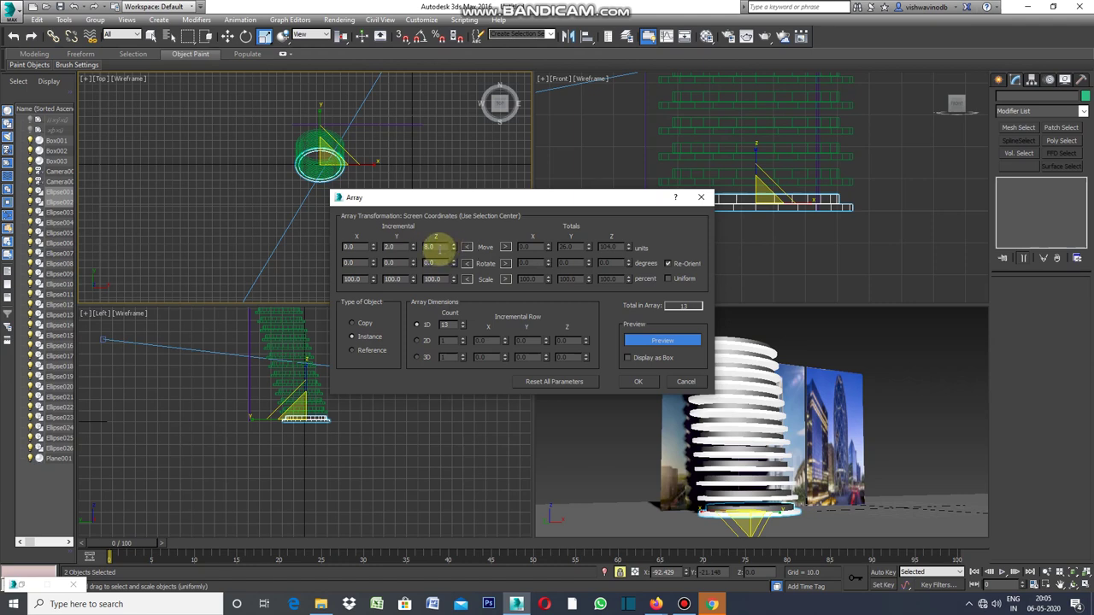
{"action": "left_click", "coordinate": [464, 324]}
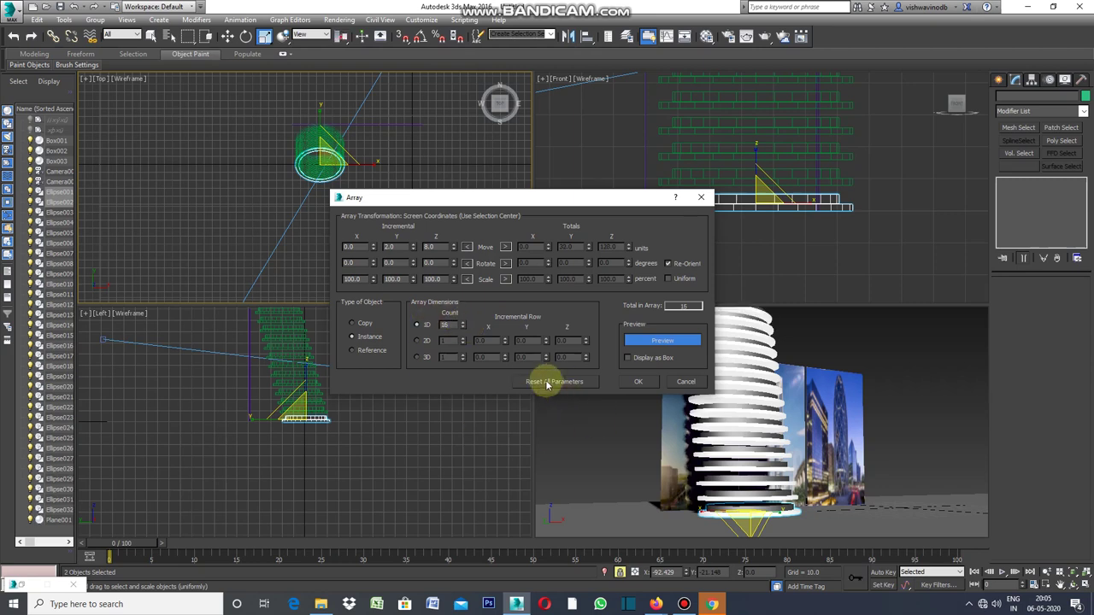
{"action": "double_click", "coordinate": [439, 247]}
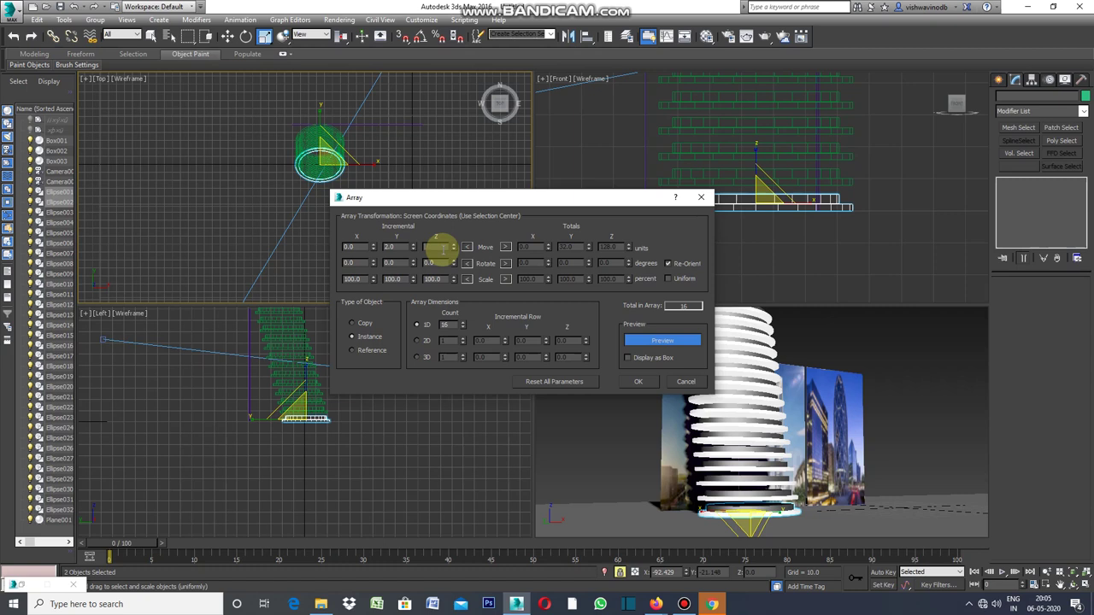
{"action": "type", "text": "3"}
{"action": "key", "text": "Return"}
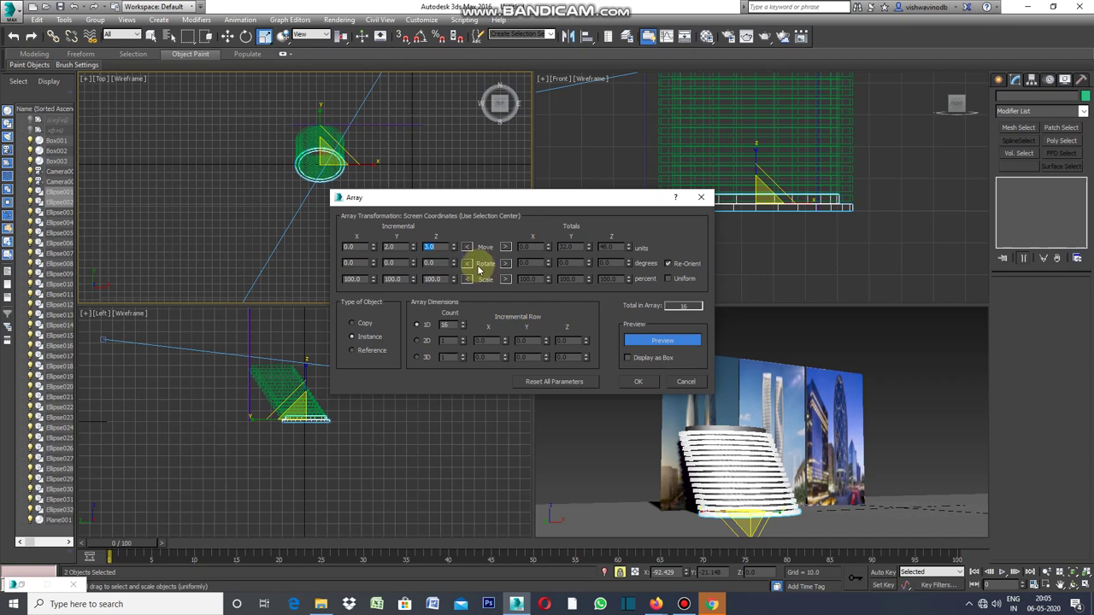
Step: Zero the Y offset so the stack stands straight, and raise the 1D count to 27
{"action": "left_click", "coordinate": [463, 323]}
{"action": "left_click", "coordinate": [464, 323]}
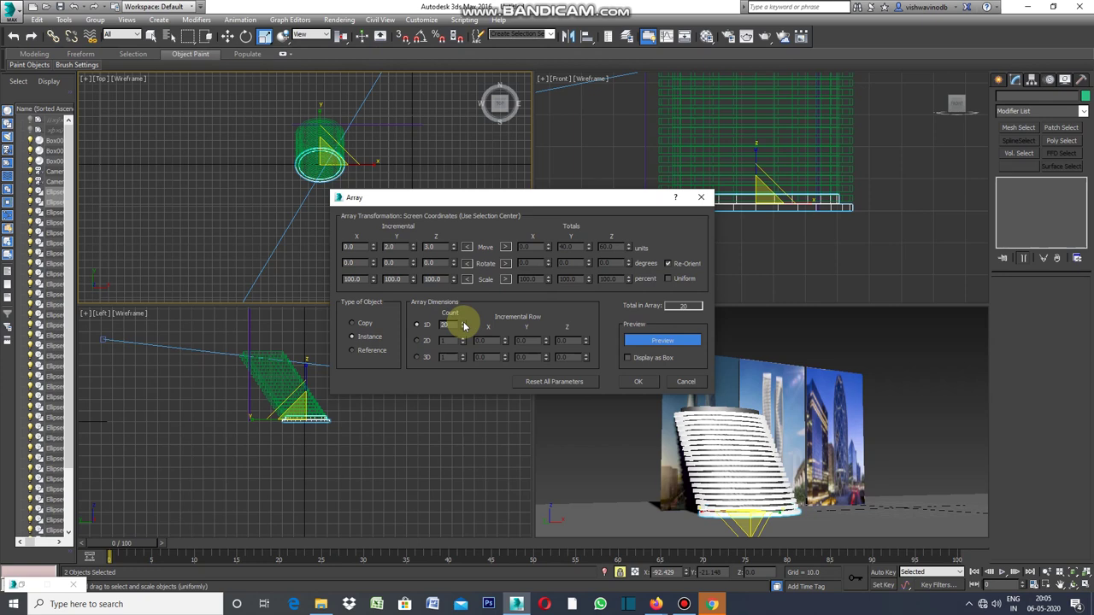
{"action": "left_click", "coordinate": [464, 323]}
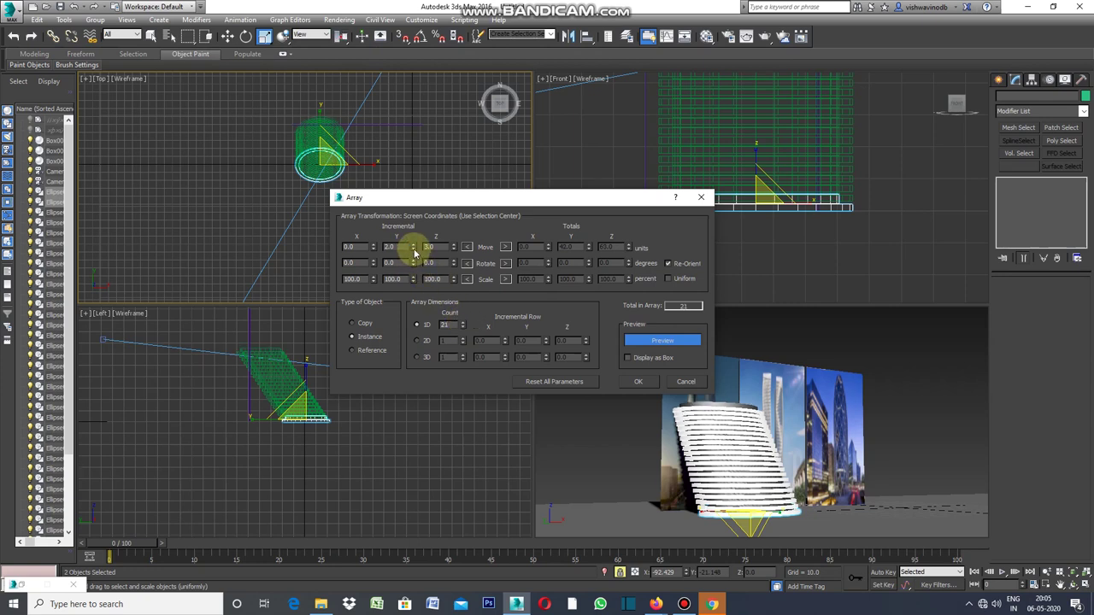
{"action": "left_click", "coordinate": [414, 250]}
{"action": "left_click", "coordinate": [413, 249]}
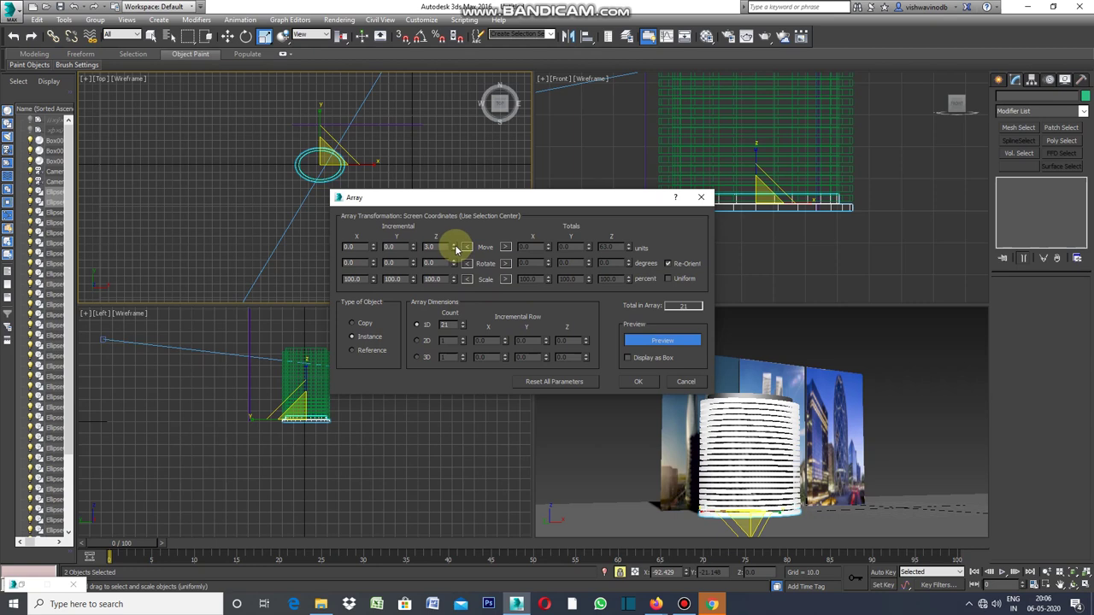
{"action": "left_click", "coordinate": [463, 325]}
{"action": "left_click", "coordinate": [462, 325]}
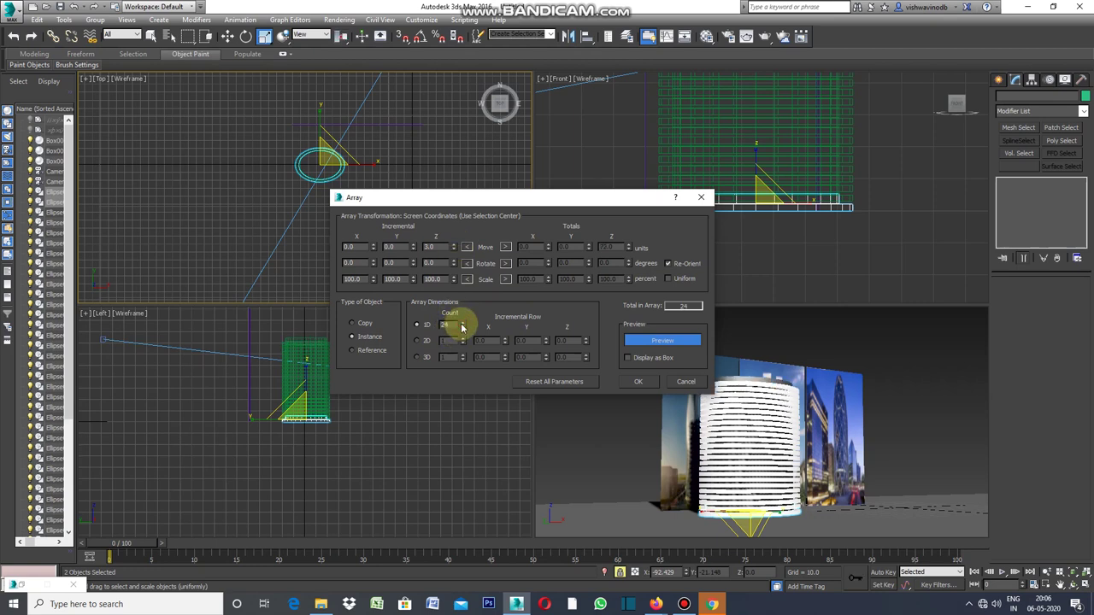
{"action": "left_click", "coordinate": [453, 245]}
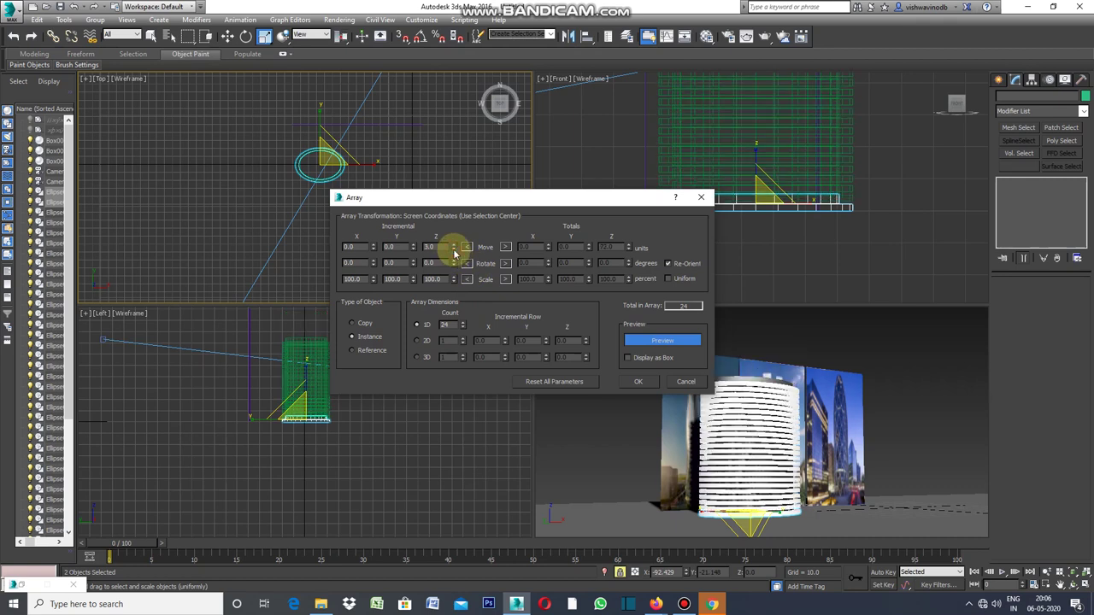
{"action": "left_click", "coordinate": [463, 322]}
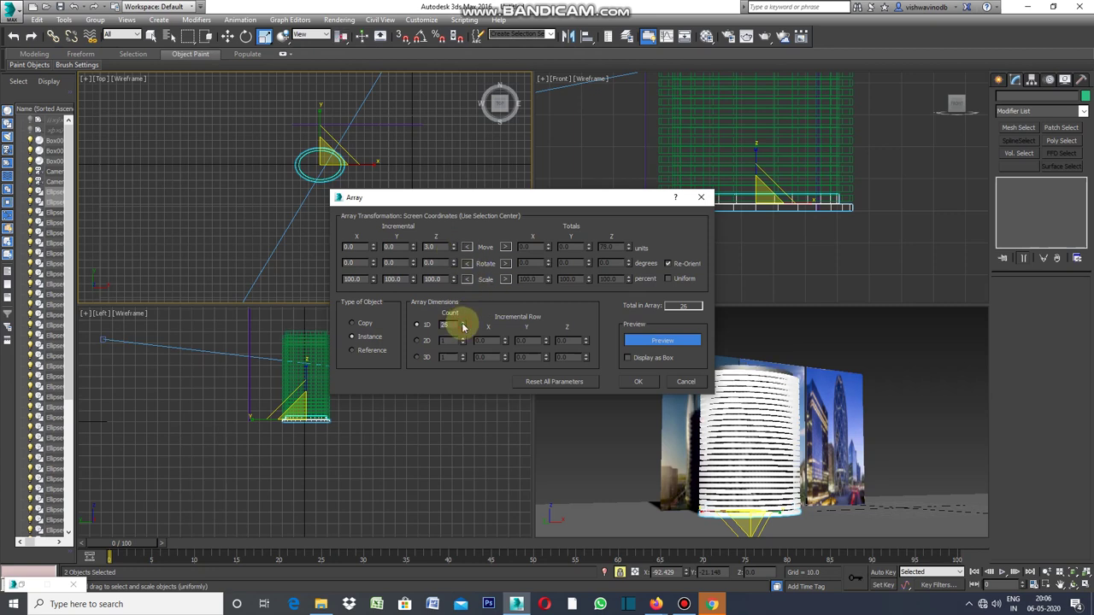
{"action": "left_click", "coordinate": [464, 324]}
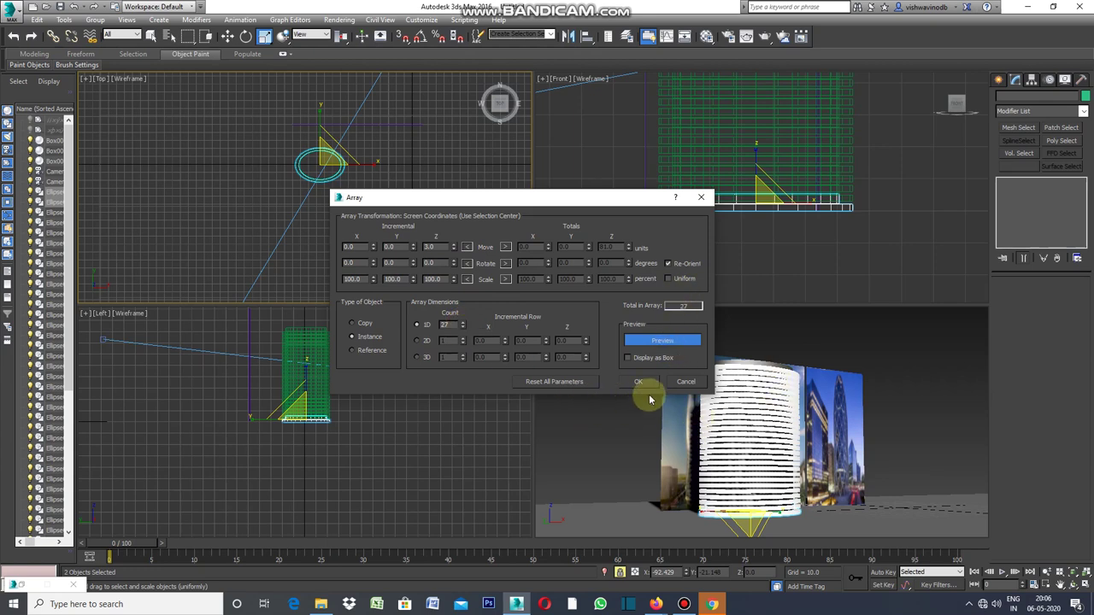
Step: Set incremental Z rotation to 6 degrees per copy and create the 27-instance array
{"action": "left_click", "coordinate": [455, 259]}
{"action": "left_click", "coordinate": [455, 259]}
{"action": "left_click", "coordinate": [456, 260]}
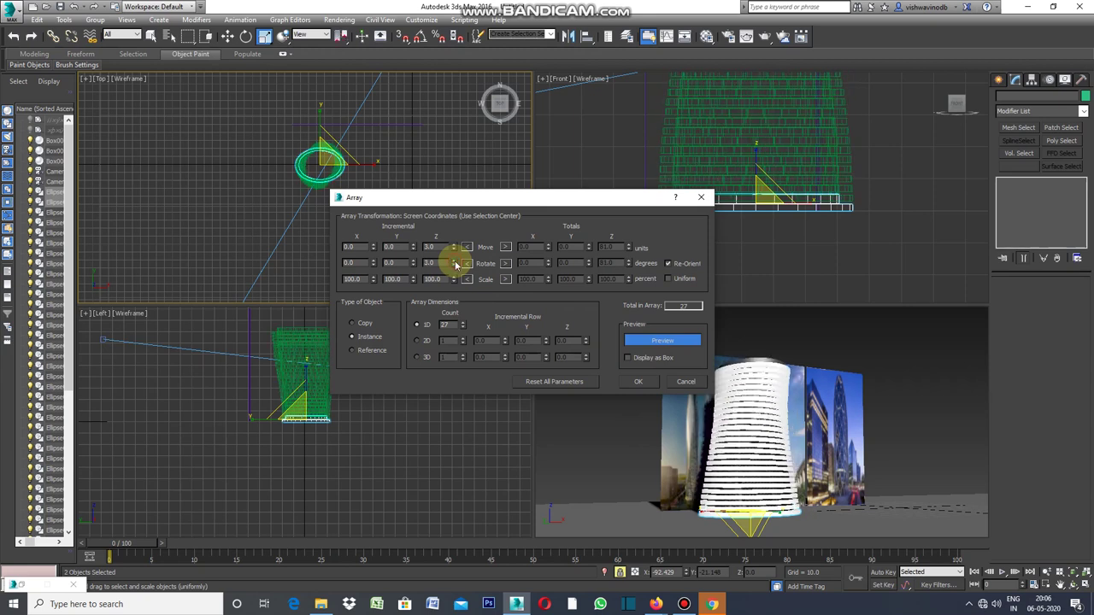
{"action": "left_click", "coordinate": [456, 261]}
{"action": "left_click", "coordinate": [455, 262]}
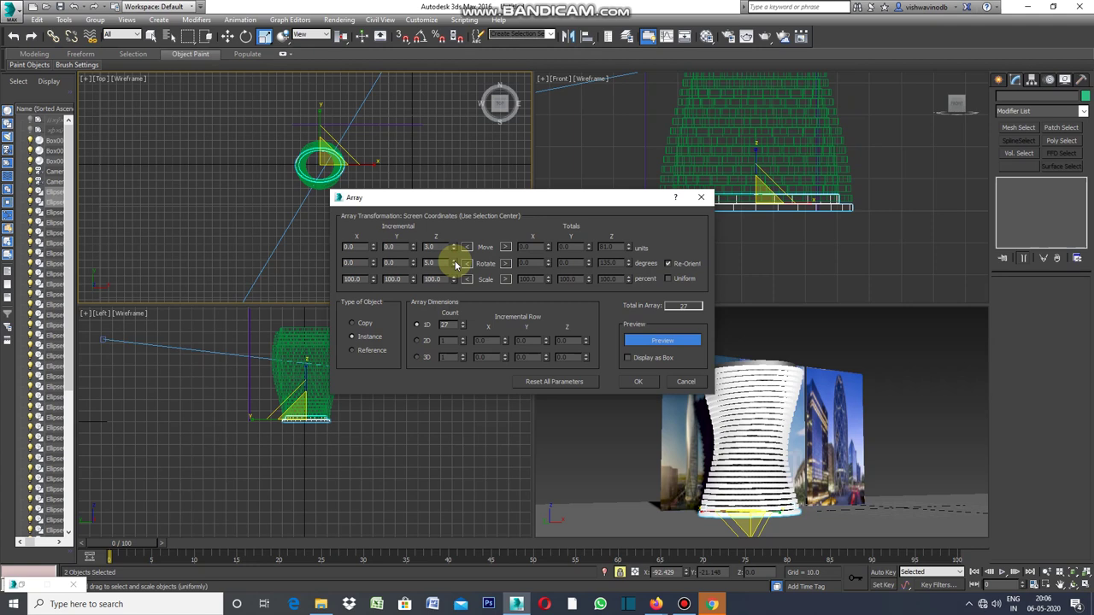
{"action": "left_click", "coordinate": [455, 262]}
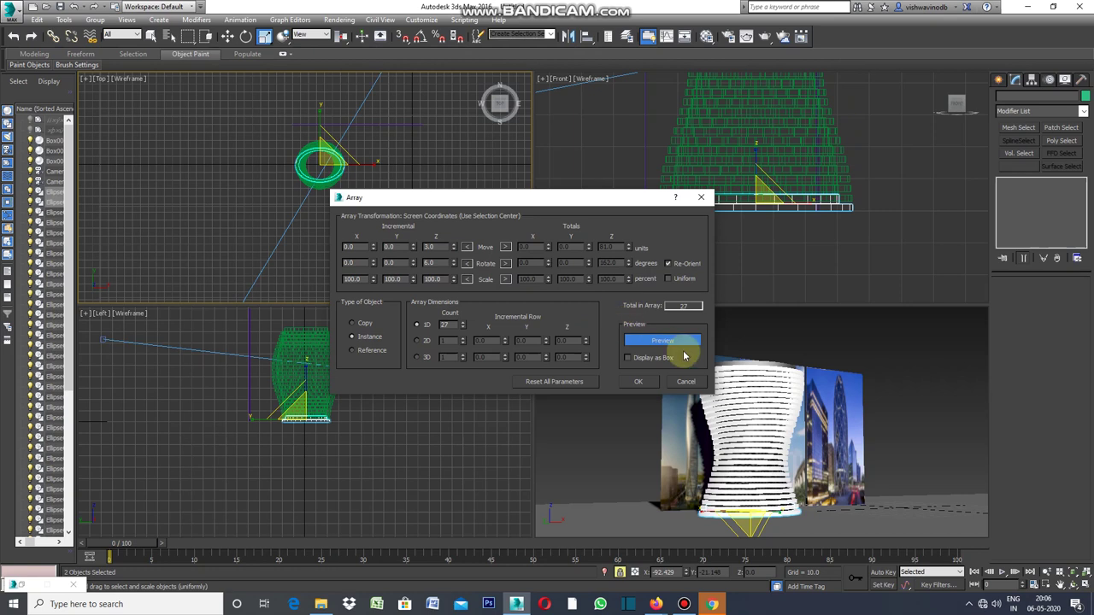
{"action": "left_click", "coordinate": [644, 382]}
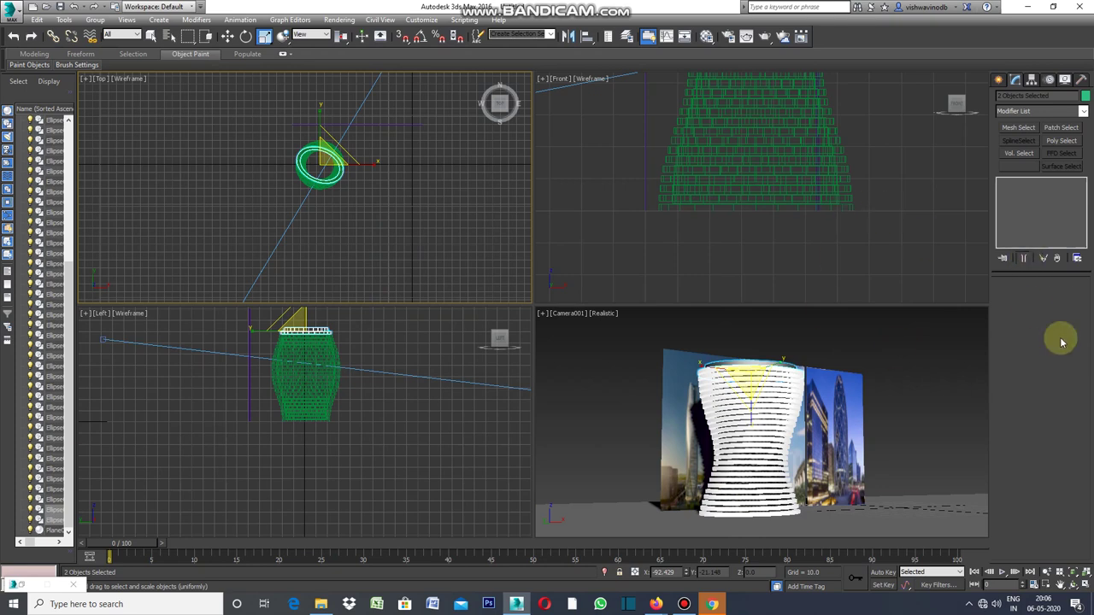
Step: Make the Camera001 view active and maximize it to fill the workspace
{"action": "right_click", "coordinate": [543, 317]}
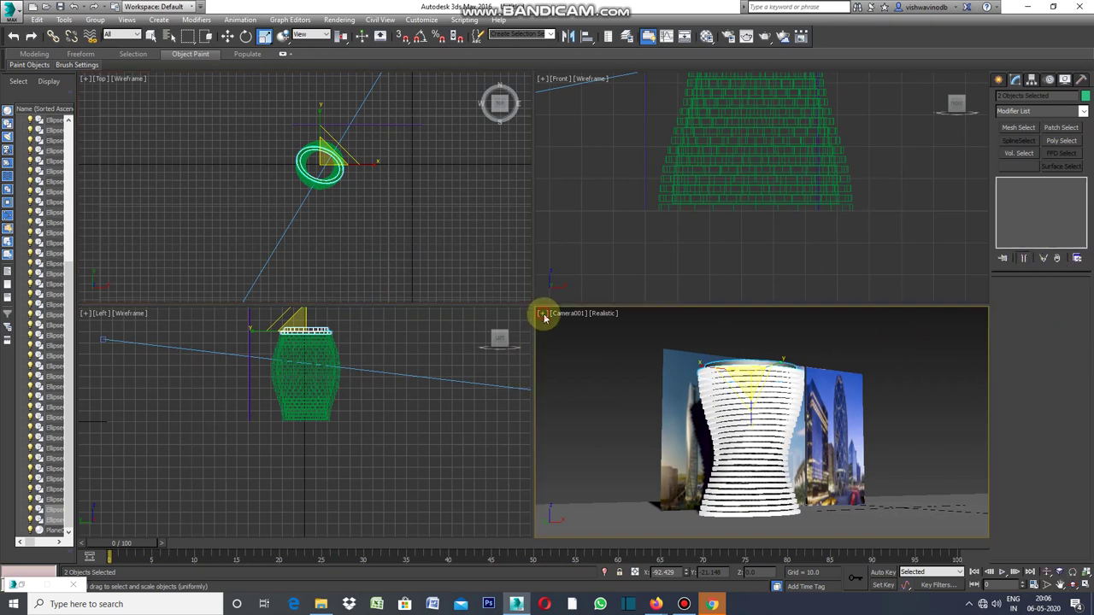
{"action": "left_click", "coordinate": [544, 317]}
{"action": "left_click", "coordinate": [563, 323]}
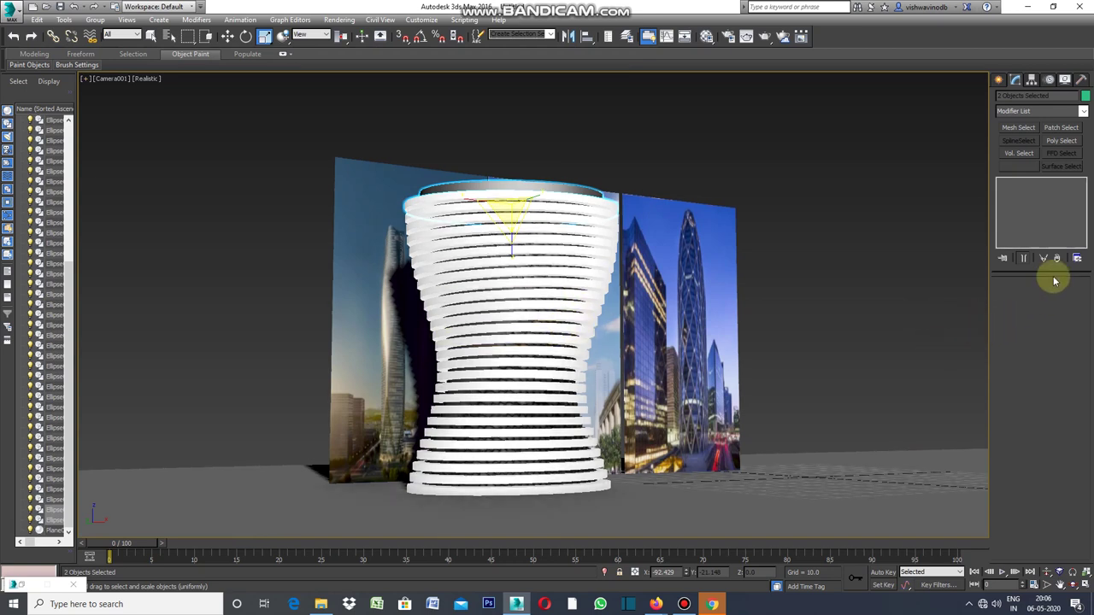
Step: Apply an FFD 4x4x4 modifier to the slabs and window-select objects around the tower top
{"action": "left_click", "coordinate": [1083, 112]}
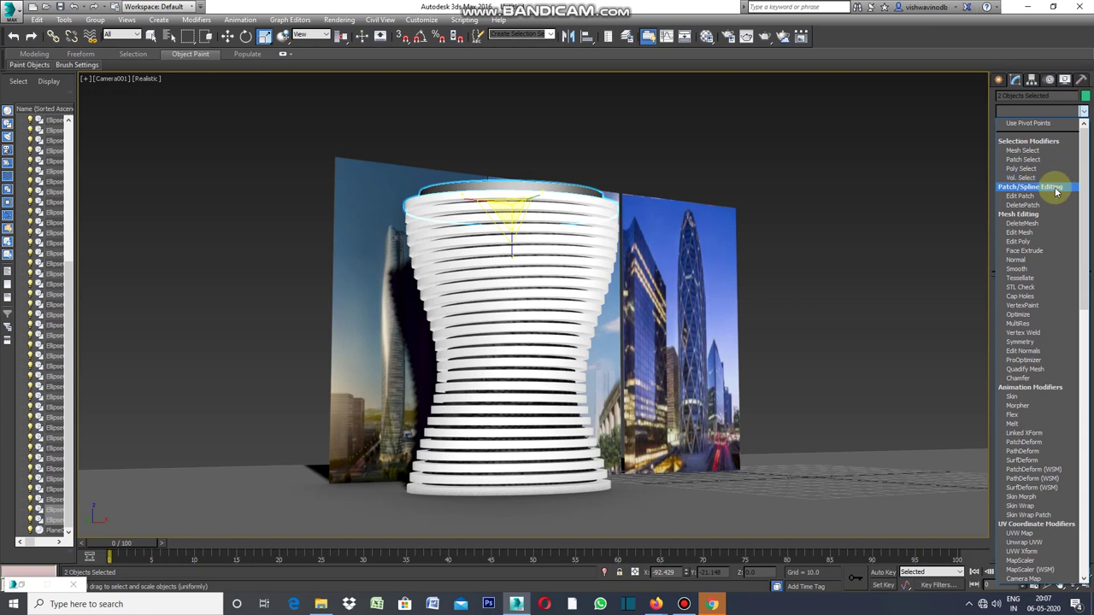
{"action": "left_click_drag", "start_coordinate": [1082, 205], "coordinate": [1091, 283]}
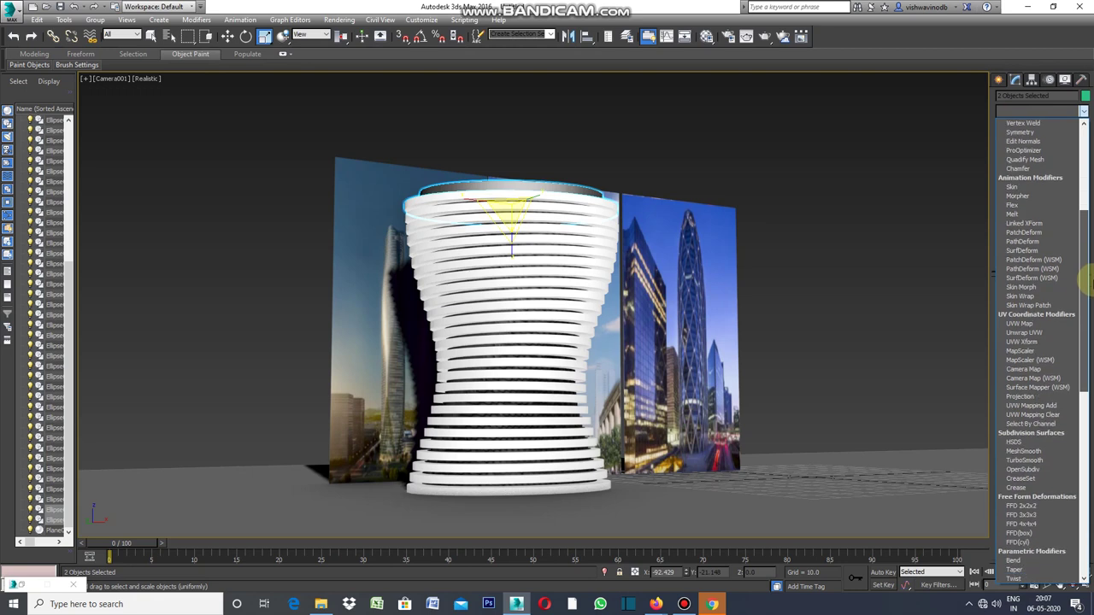
{"action": "left_click_drag", "start_coordinate": [1092, 282], "coordinate": [1092, 339]}
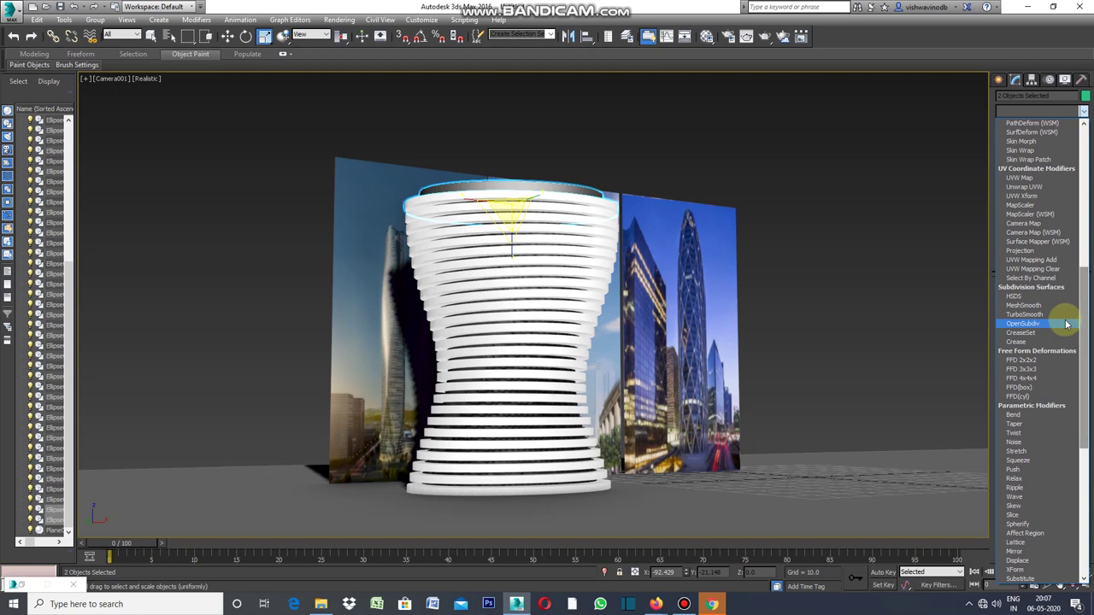
{"action": "left_click", "coordinate": [1034, 379]}
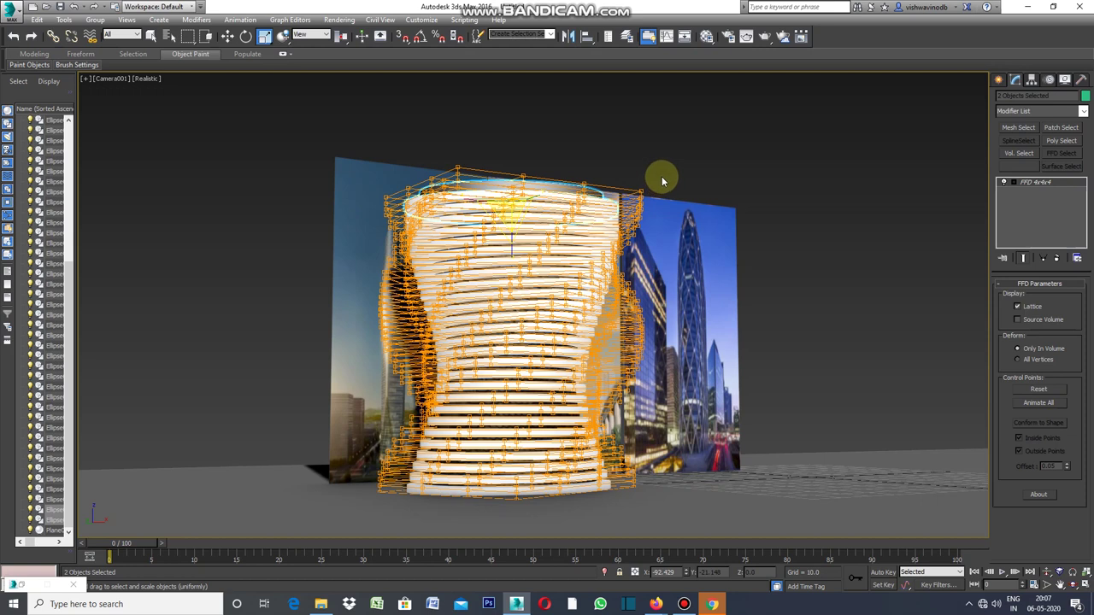
{"action": "mouse_move", "coordinate": [662, 176]}
{"action": "left_mouse_down"}
{"action": "mouse_move", "coordinate": [405, 205]}
{"action": "mouse_move", "coordinate": [389, 220]}
{"action": "mouse_move", "coordinate": [395, 211]}
{"action": "left_mouse_up"}
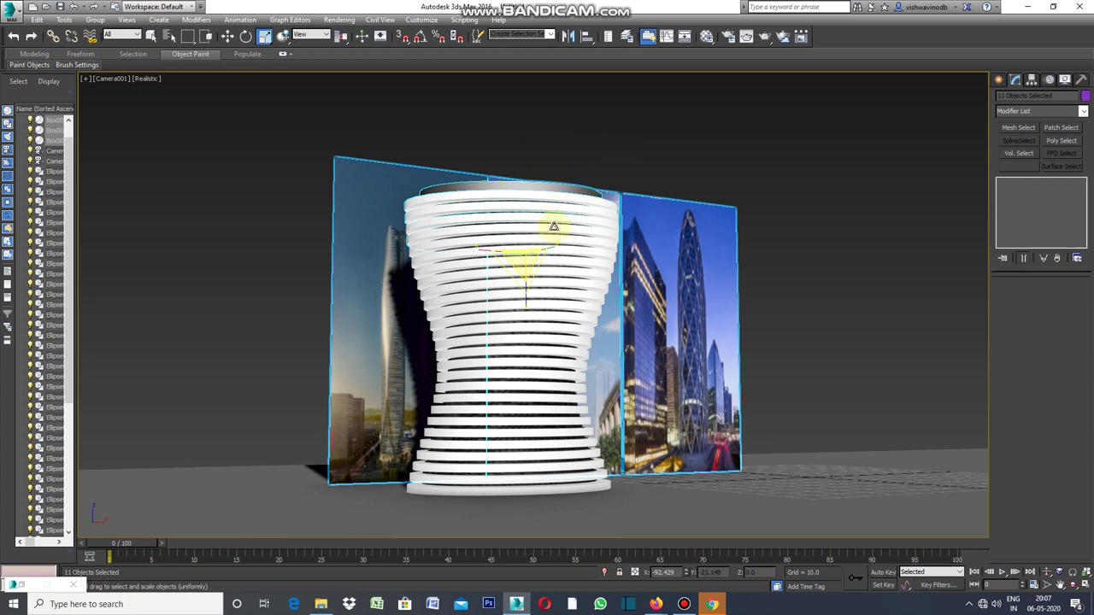
Step: Uniformly scale up the city-image panels and return to the four-view layout
{"action": "left_click_drag", "start_coordinate": [537, 264], "coordinate": [526, 248]}
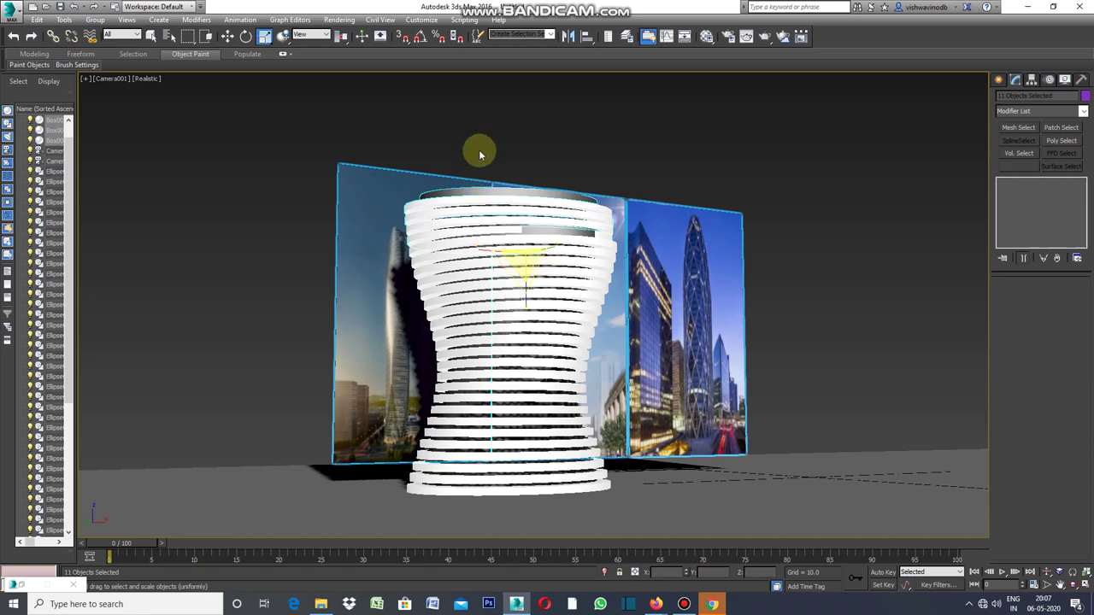
{"action": "left_click", "coordinate": [85, 79]}
{"action": "left_click", "coordinate": [107, 89]}
Step: Clear the selection, then select the whole slab tower
{"action": "left_click", "coordinate": [717, 258]}
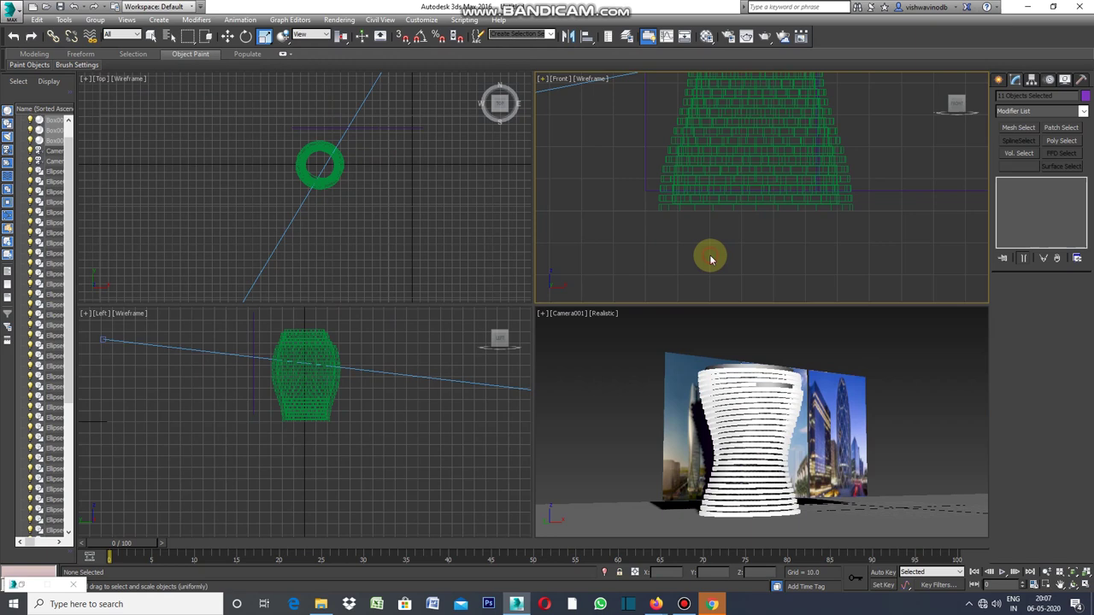
{"action": "scroll", "coordinate": [709, 254], "scroll_direction": "down", "scroll_amount": 3}
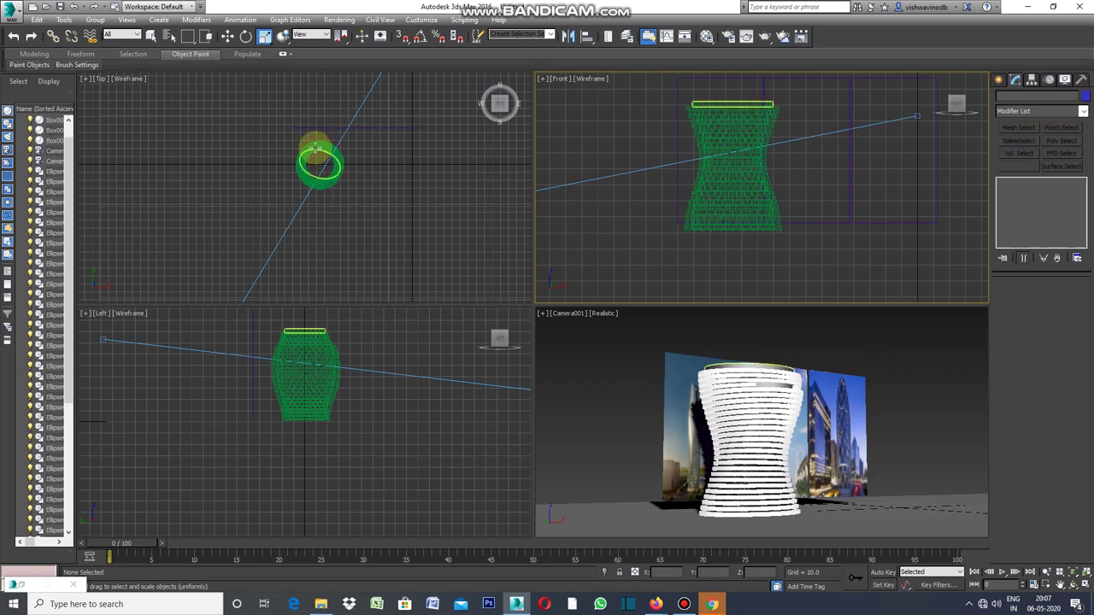
{"action": "scroll", "coordinate": [317, 159], "scroll_direction": "up", "scroll_amount": 2}
{"action": "scroll", "coordinate": [311, 147], "scroll_direction": "up", "scroll_amount": 2}
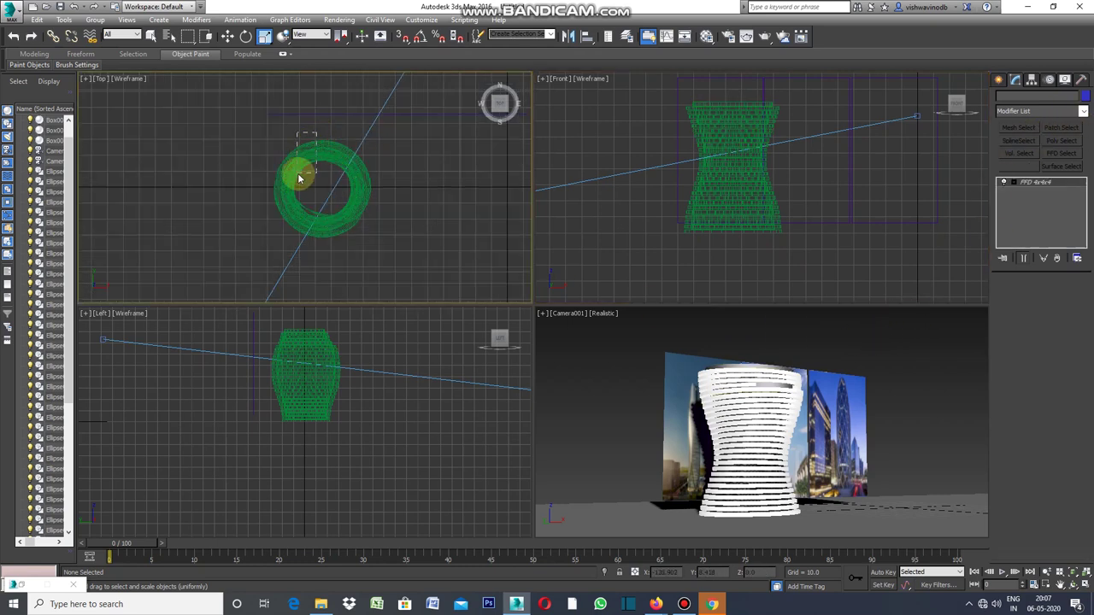
{"action": "left_click", "coordinate": [303, 173]}
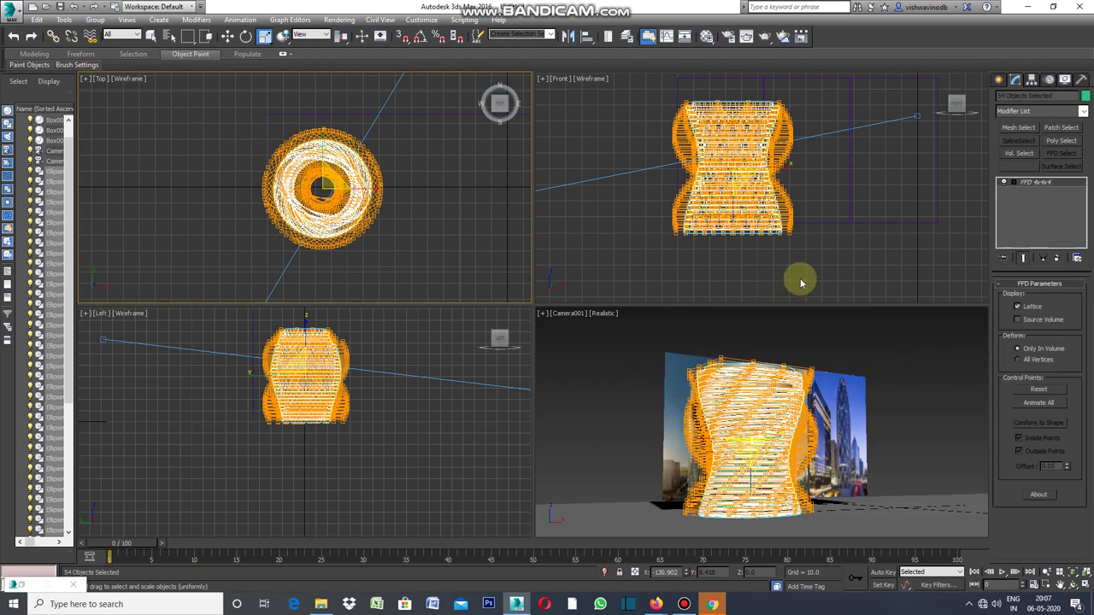
{"action": "left_click", "coordinate": [1084, 113]}
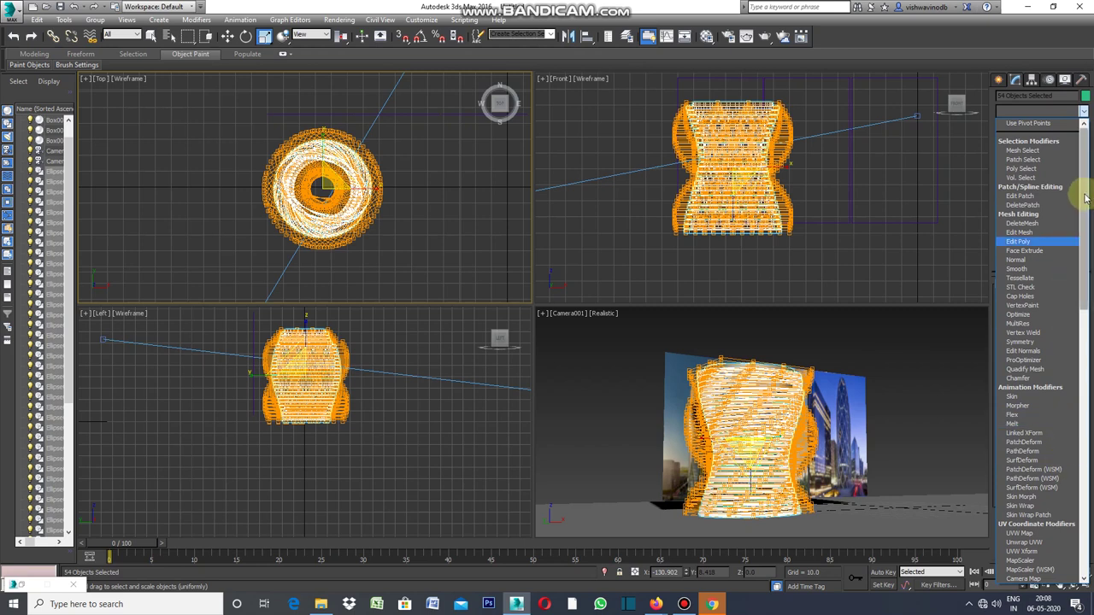
Step: Add an FFD 3x3x3 modifier to the tower and select its top slabs in the Camera view
{"action": "scroll", "coordinate": [1088, 208], "scroll_direction": "down", "scroll_amount": 1}
{"action": "left_click_drag", "start_coordinate": [1087, 209], "coordinate": [1089, 332]}
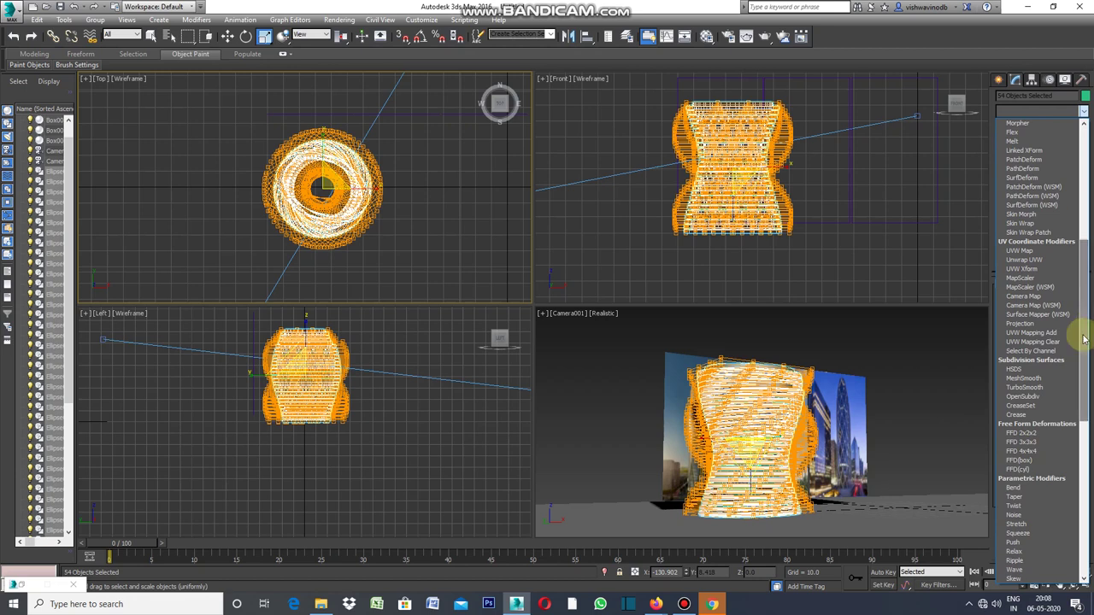
{"action": "left_click", "coordinate": [1030, 442]}
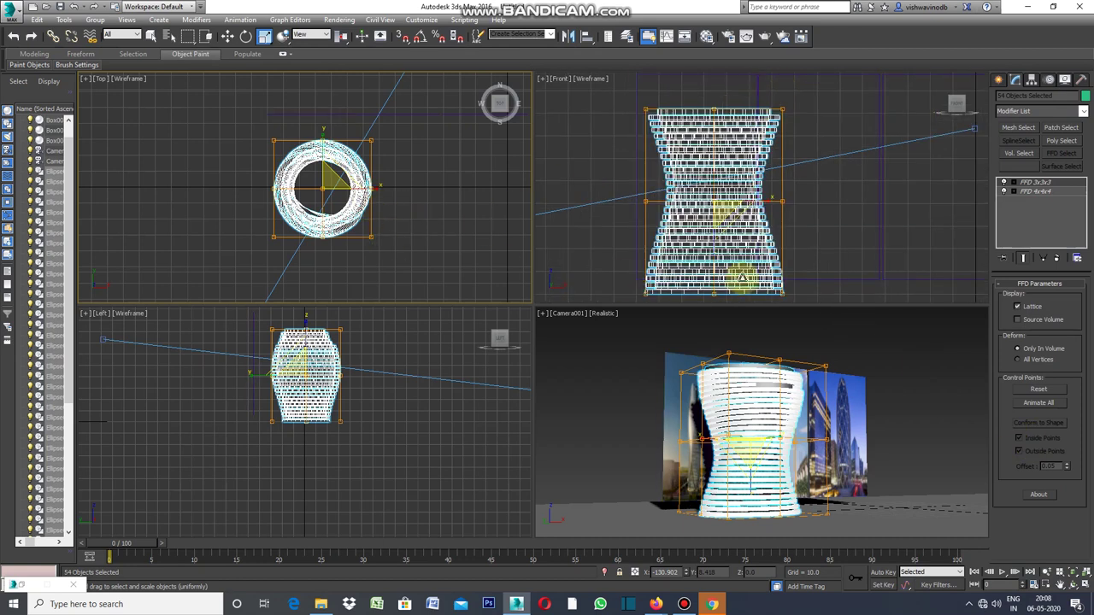
{"action": "left_click", "coordinate": [812, 357]}
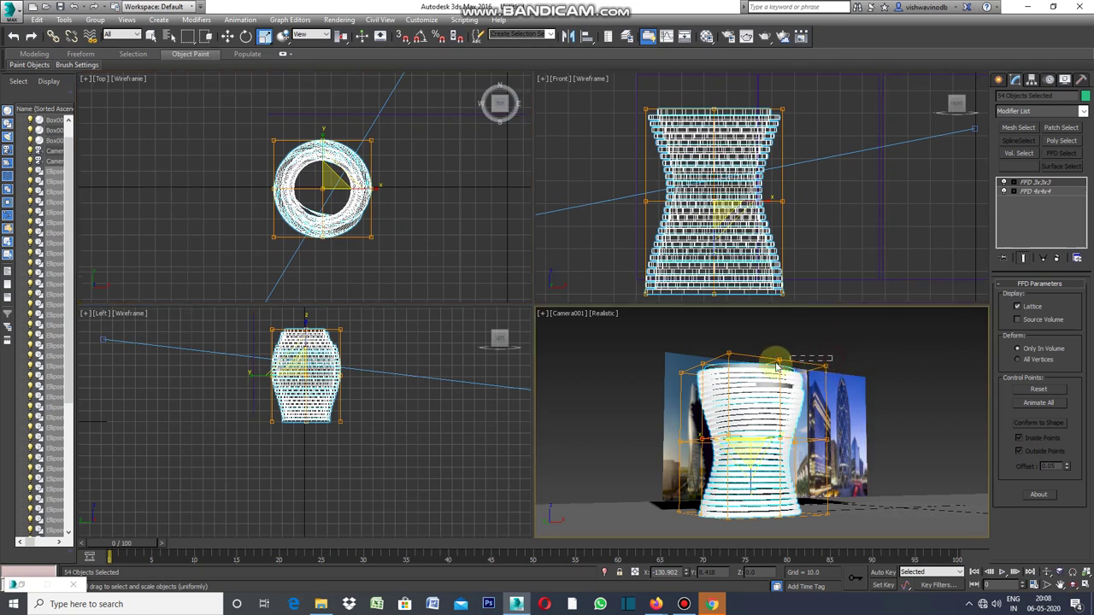
{"action": "left_click", "coordinate": [724, 365]}
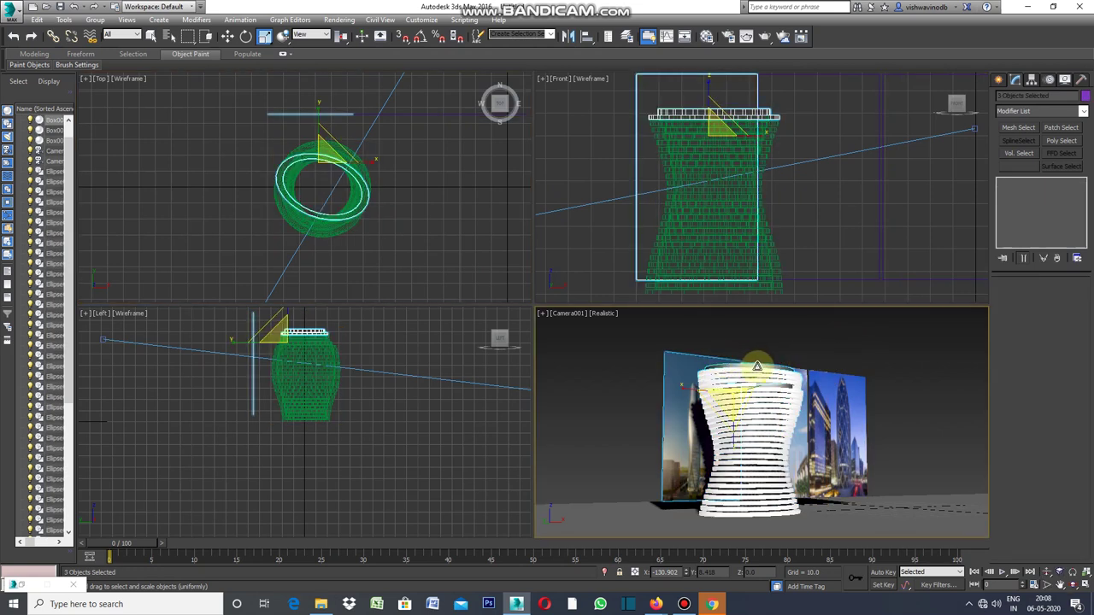
{"action": "left_click", "coordinate": [227, 38]}
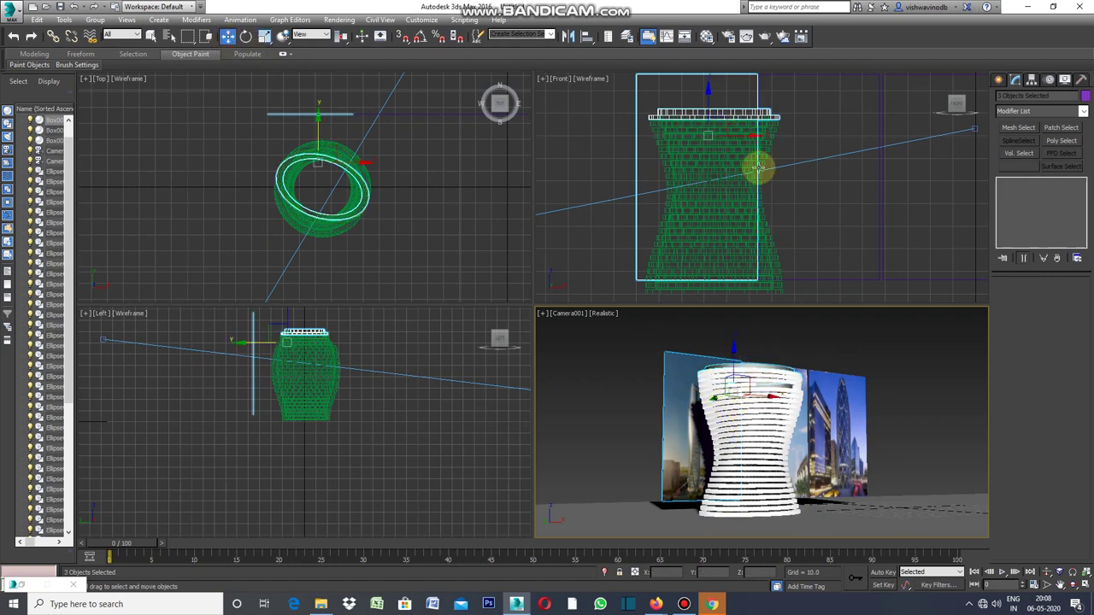
{"action": "left_click", "coordinate": [738, 136]}
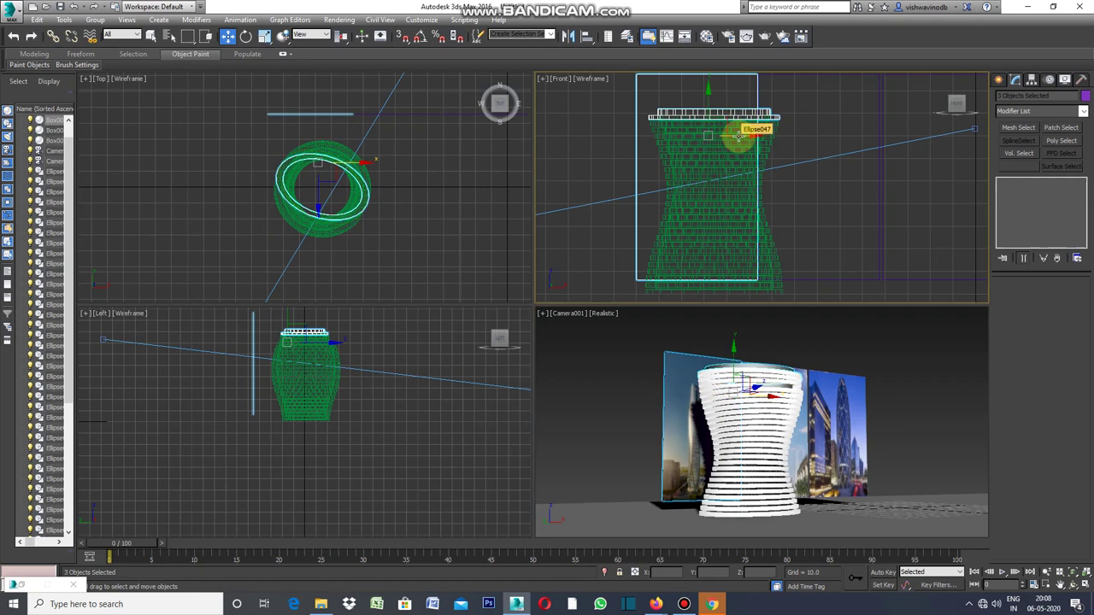
{"action": "left_click_drag", "start_coordinate": [738, 135], "coordinate": [736, 135]}
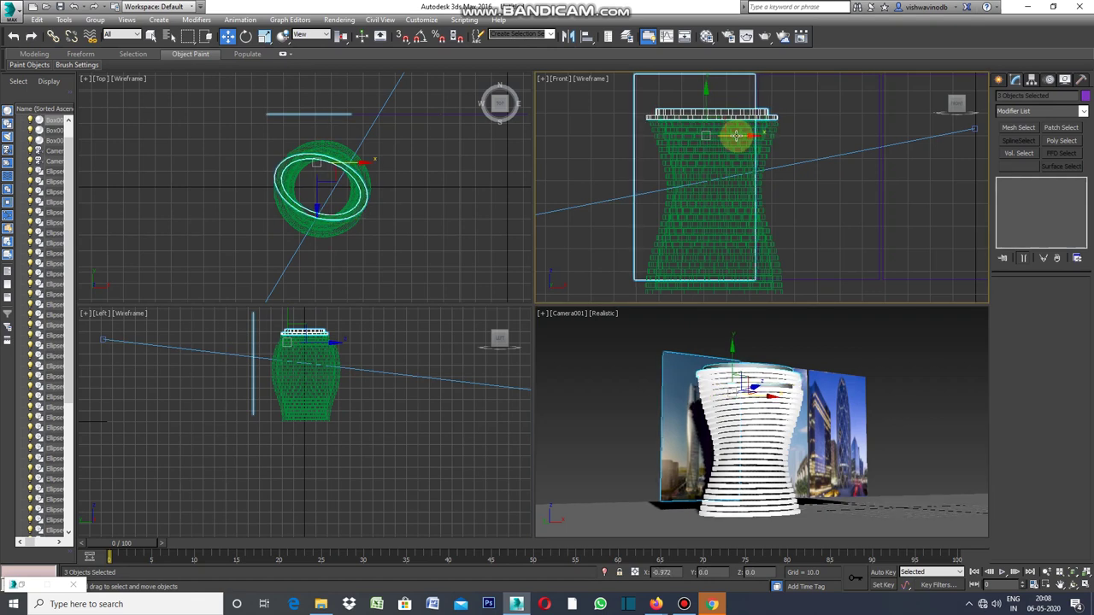
{"action": "left_click", "coordinate": [76, 8]}
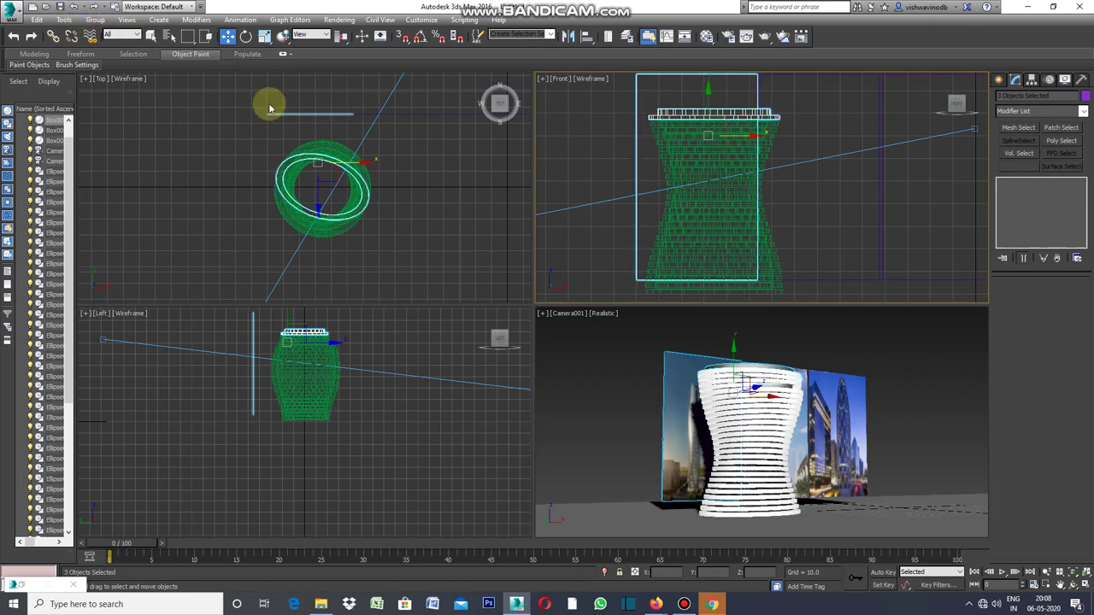
{"action": "left_click", "coordinate": [471, 239]}
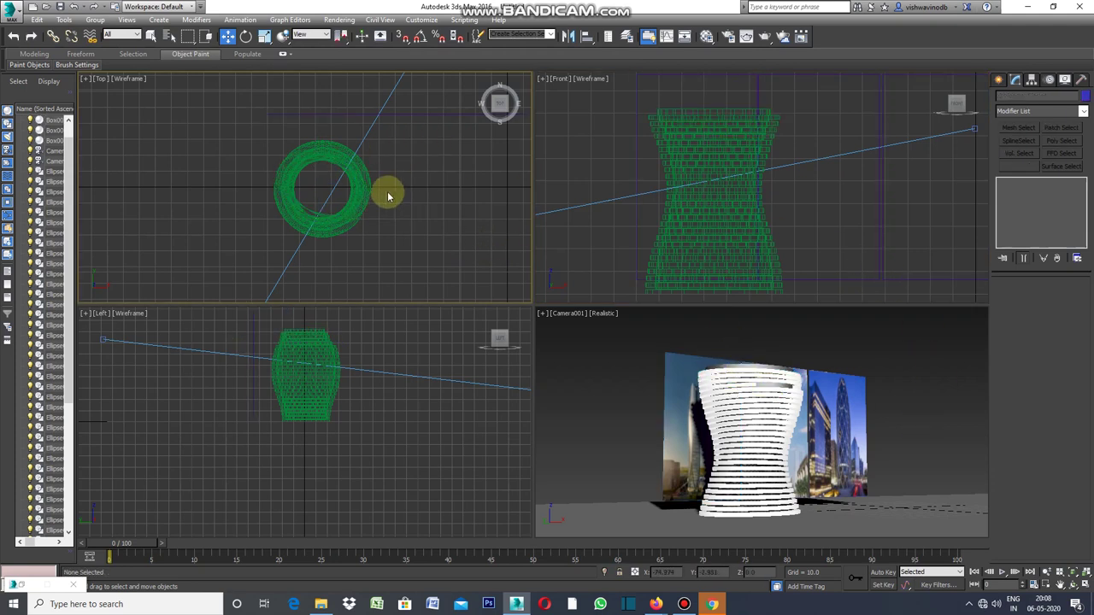
{"action": "left_click", "coordinate": [354, 218]}
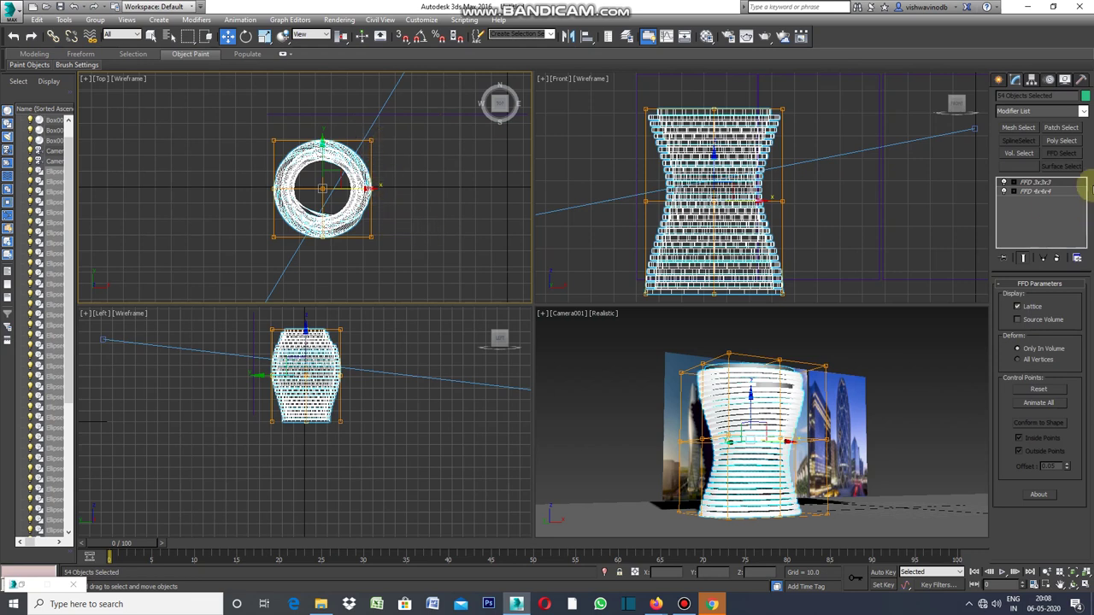
{"action": "left_click", "coordinate": [1082, 115]}
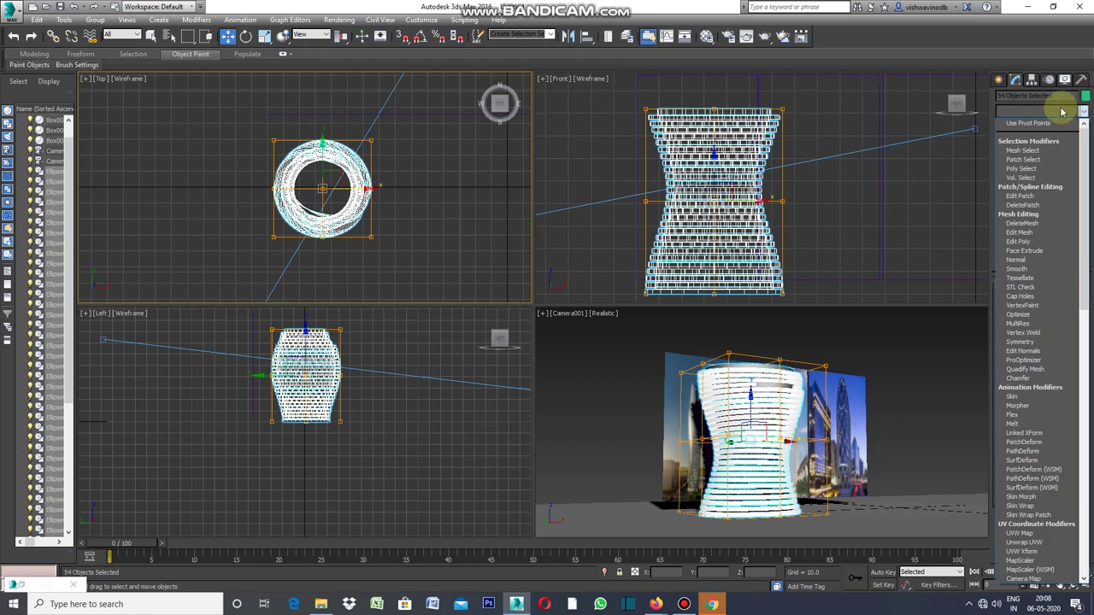
{"action": "left_click", "coordinate": [1041, 107]}
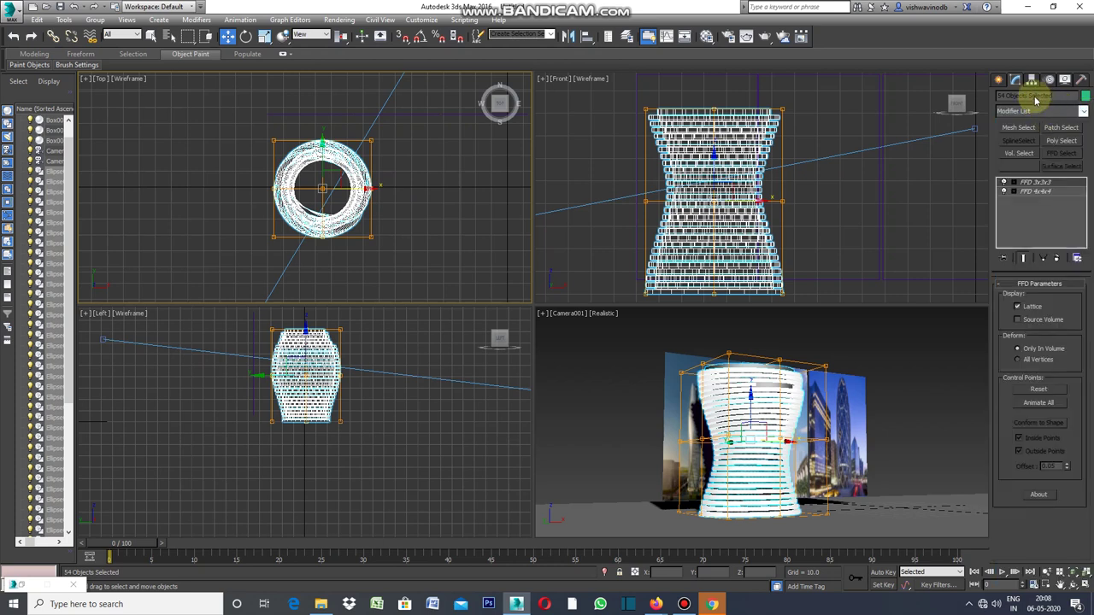
{"action": "left_click", "coordinate": [371, 237]}
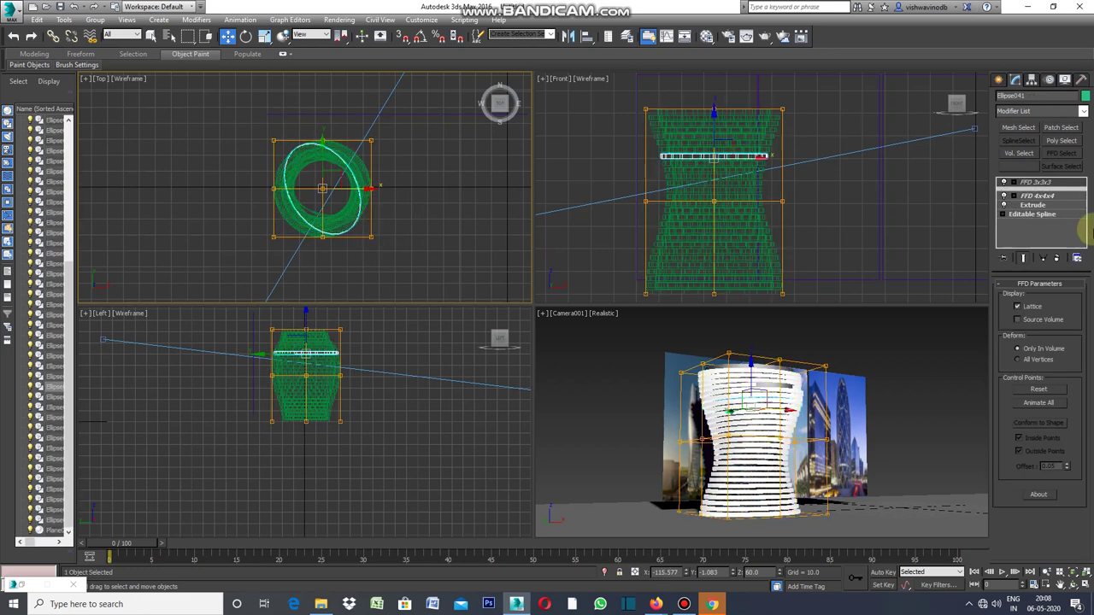
Step: Drop to the slab's base Editable Spline and inspect it at Spline sub-object level
{"action": "left_click", "coordinate": [1057, 218]}
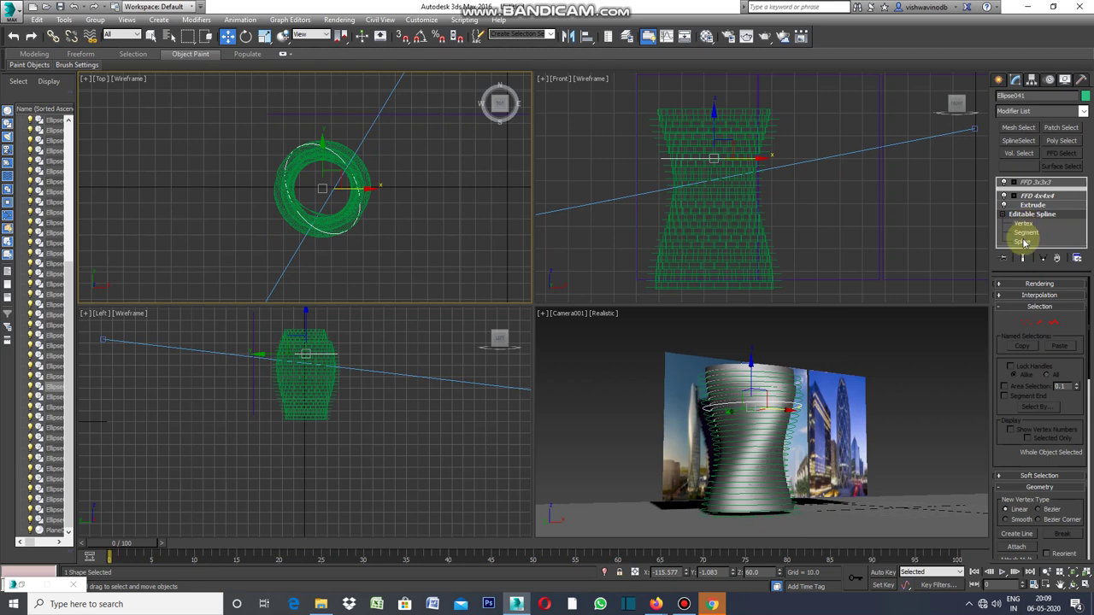
{"action": "left_click", "coordinate": [1024, 242]}
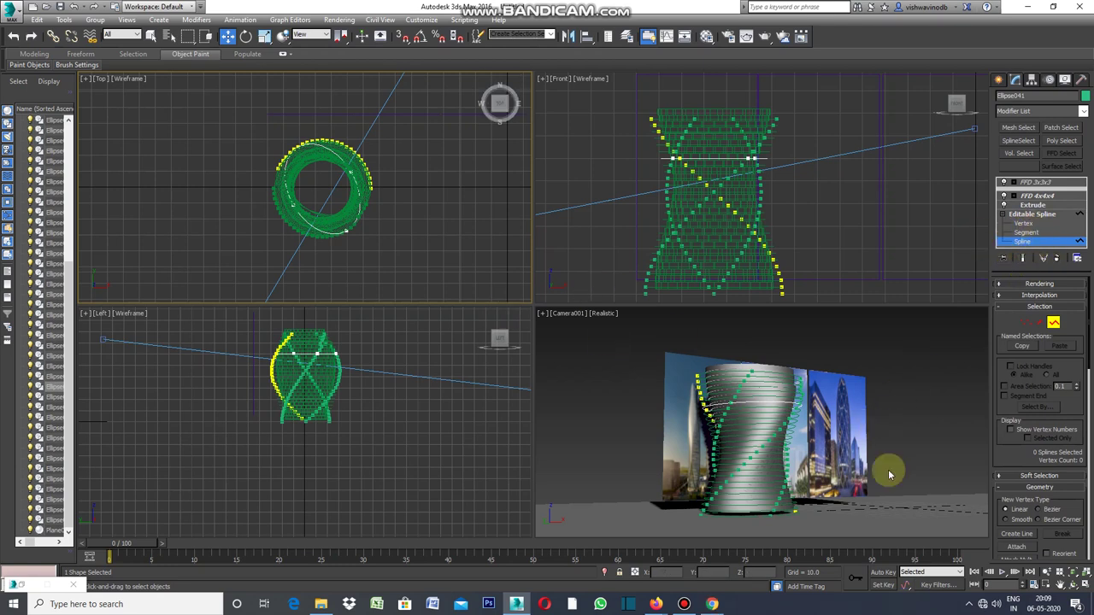
{"action": "left_click", "coordinate": [1053, 216]}
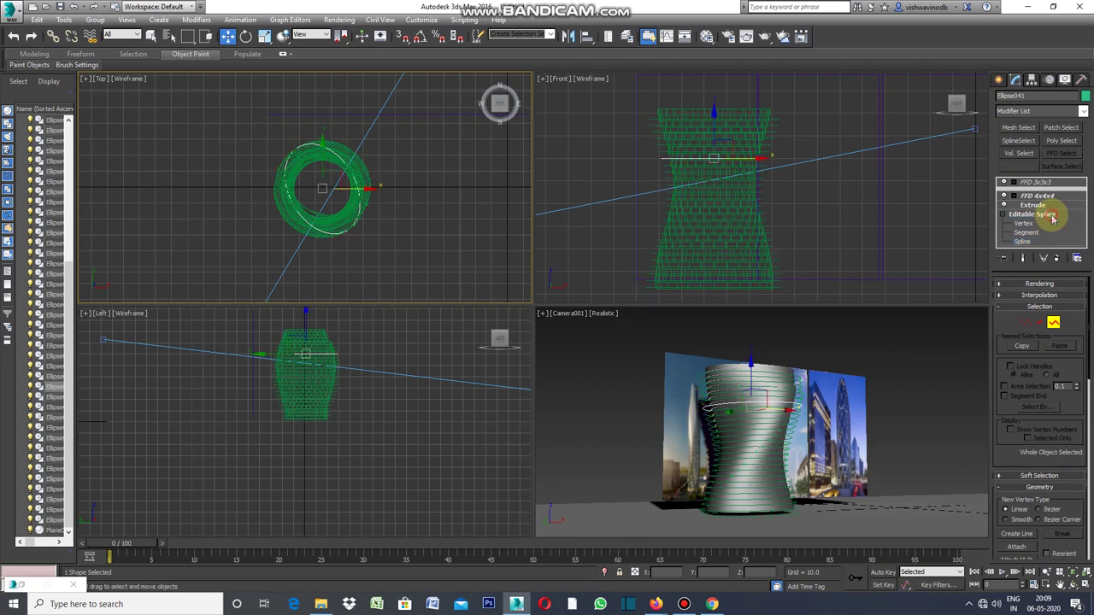
{"action": "left_click", "coordinate": [1005, 220]}
{"action": "left_click", "coordinate": [1005, 216]}
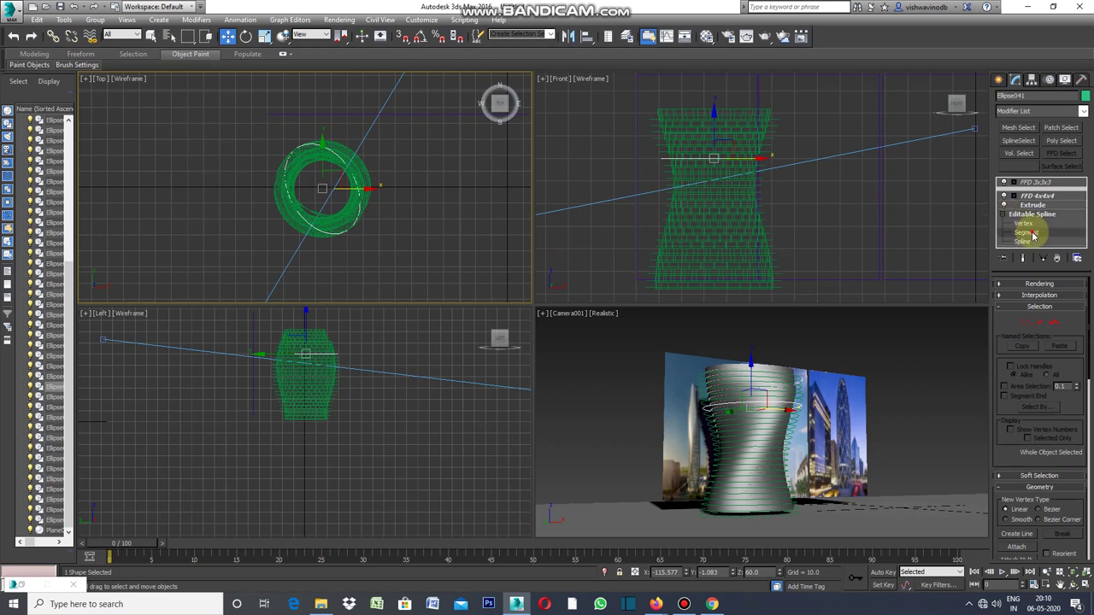
Step: Box-select spline vertices in the Front view, then return to the FFD 4x4x4 level
{"action": "left_click", "coordinate": [1032, 234]}
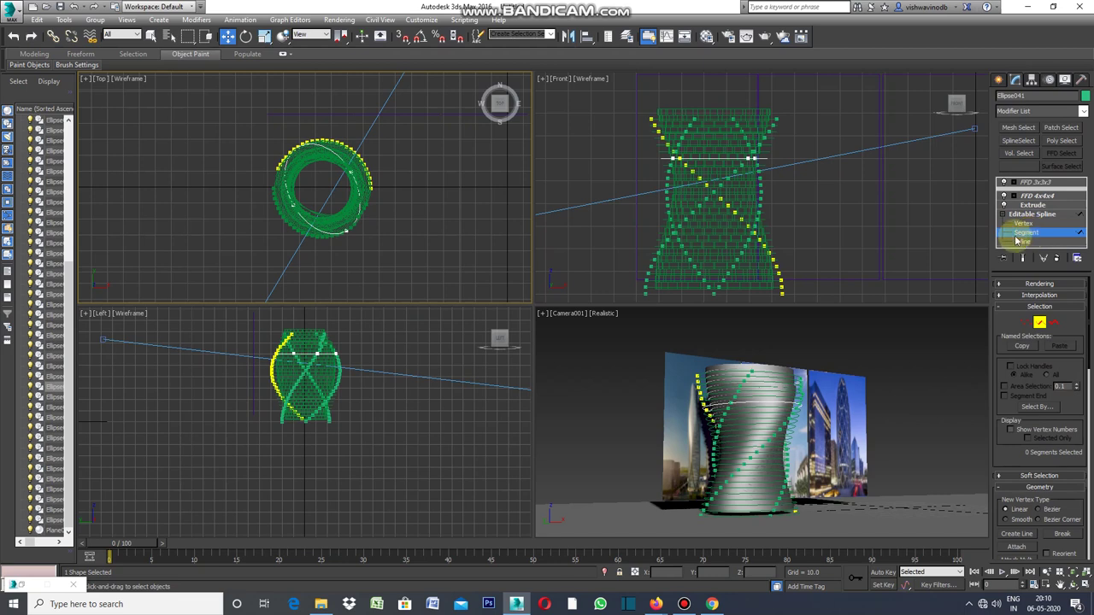
{"action": "left_click", "coordinate": [1004, 217]}
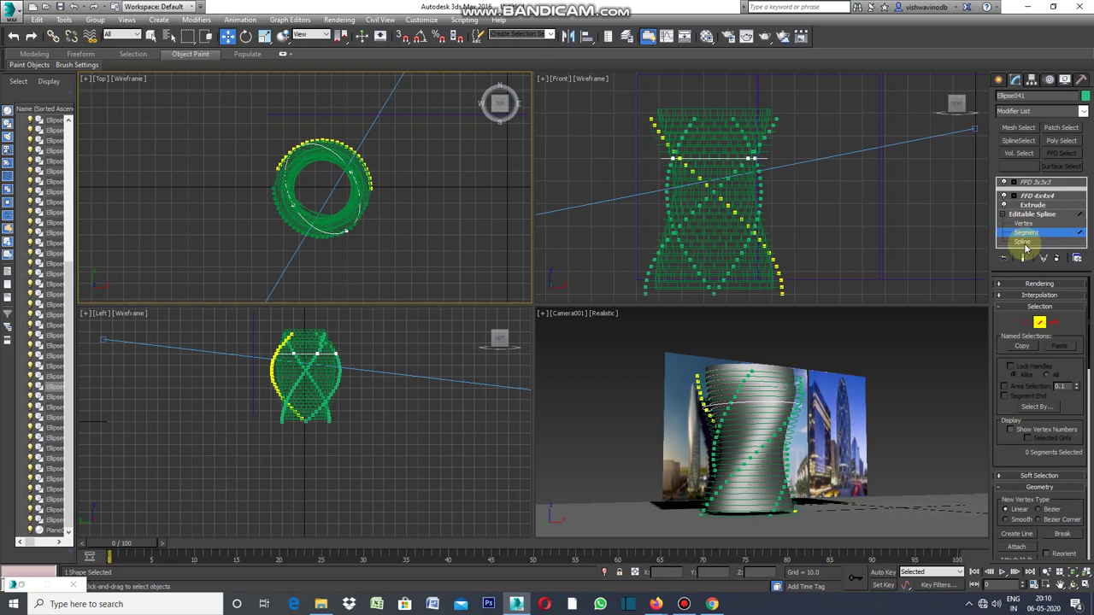
{"action": "left_click", "coordinate": [1025, 243]}
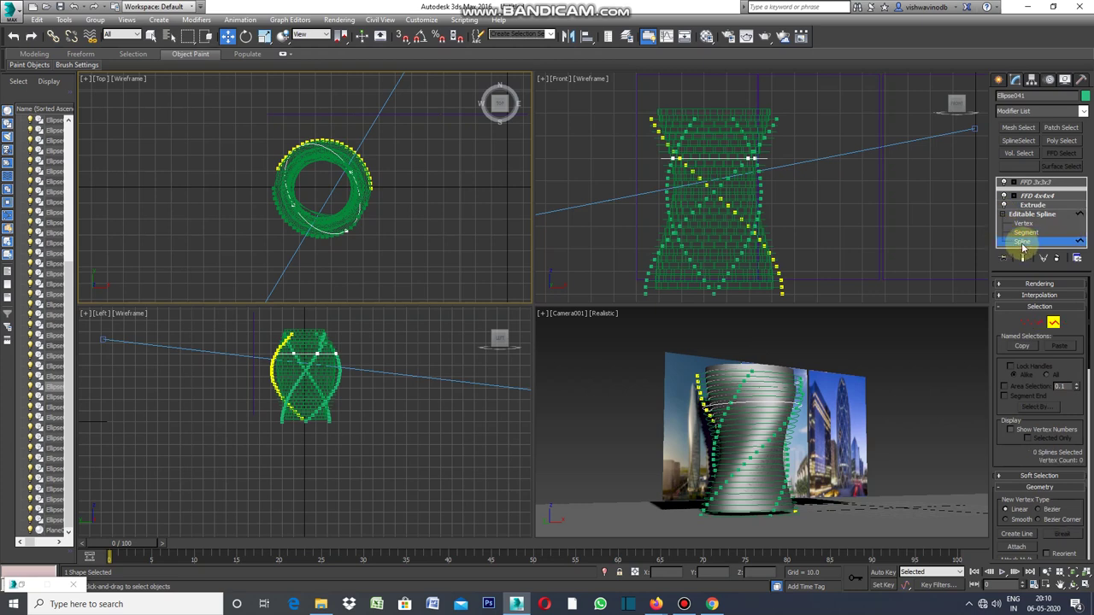
{"action": "left_click", "coordinate": [1022, 243]}
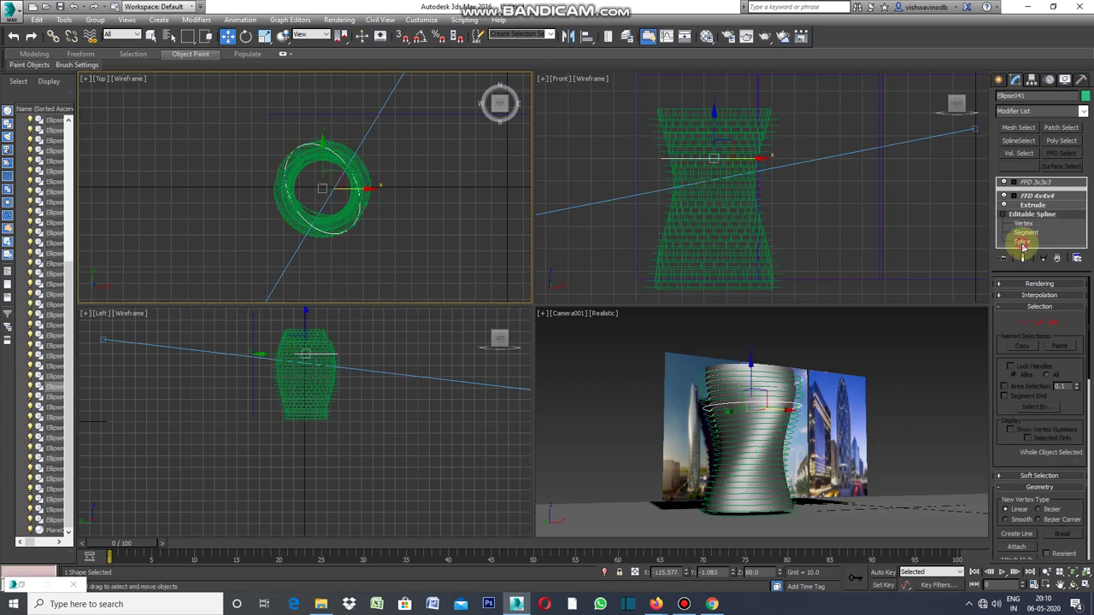
{"action": "left_click", "coordinate": [1026, 323]}
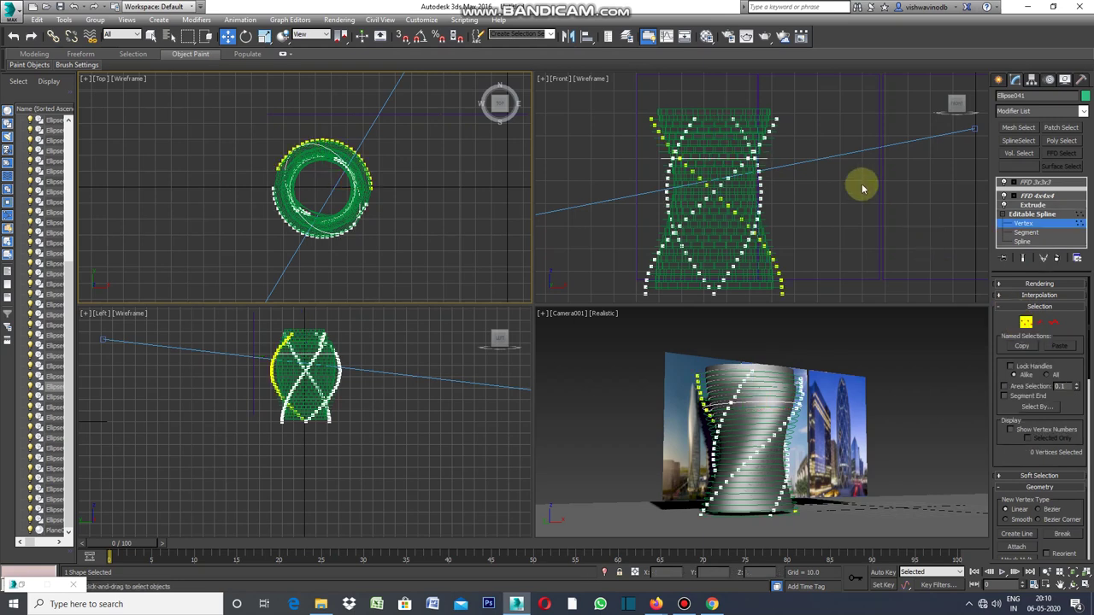
{"action": "left_click_drag", "start_coordinate": [788, 114], "coordinate": [650, 136]}
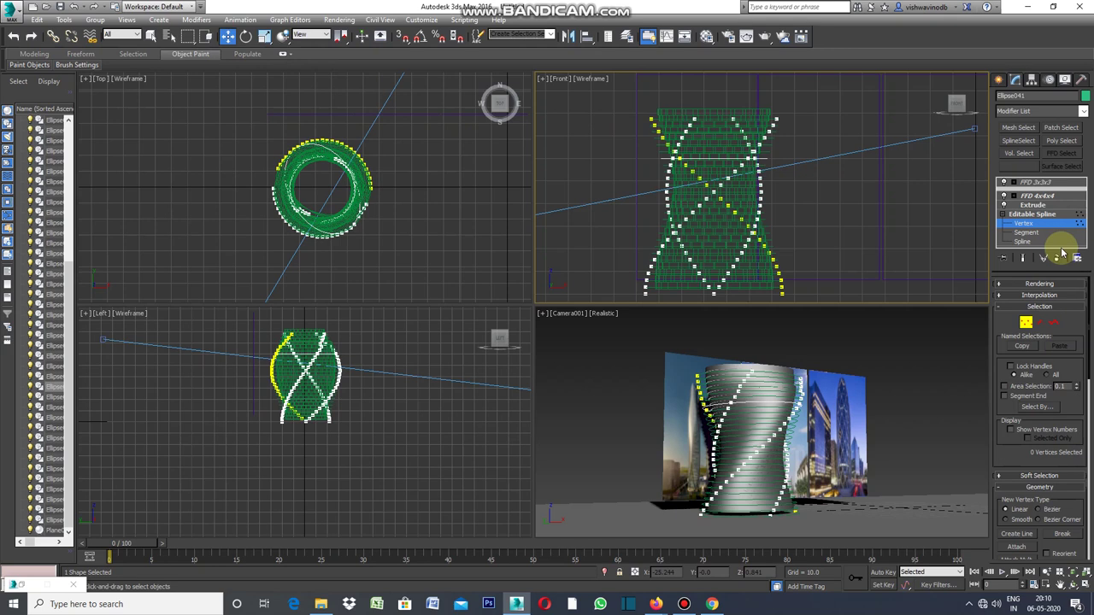
{"action": "left_click", "coordinate": [1054, 197]}
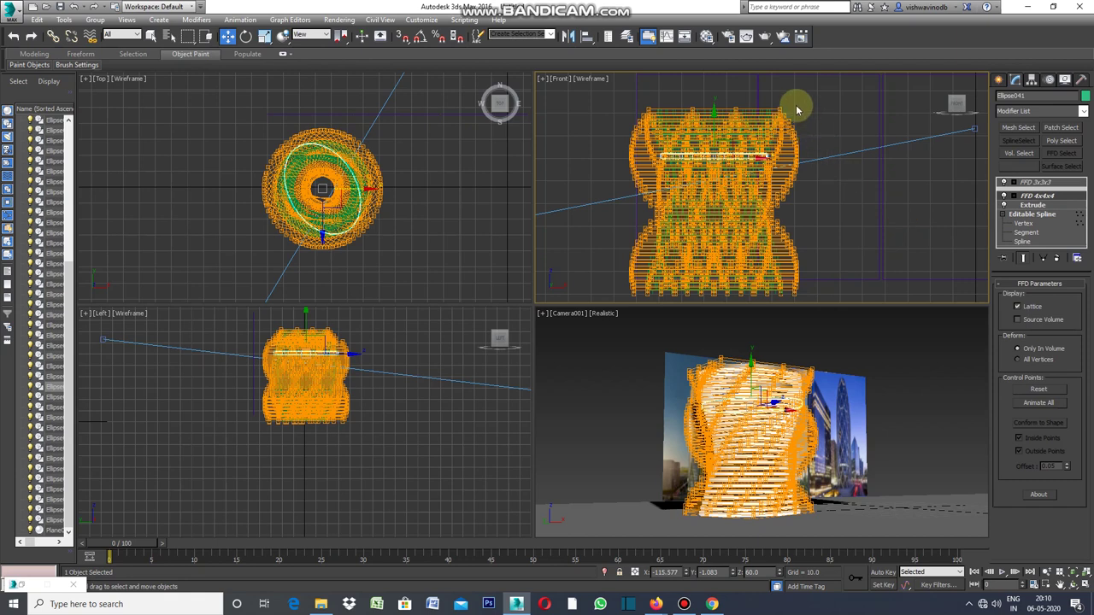
Step: Clear the selection, then window-select all 54 ellipse slabs in the Top viewport
{"action": "mouse_move", "coordinate": [790, 103]}
{"action": "left_mouse_down"}
{"action": "mouse_move", "coordinate": [640, 114]}
{"action": "mouse_move", "coordinate": [641, 142]}
{"action": "mouse_move", "coordinate": [642, 129]}
{"action": "left_mouse_up"}
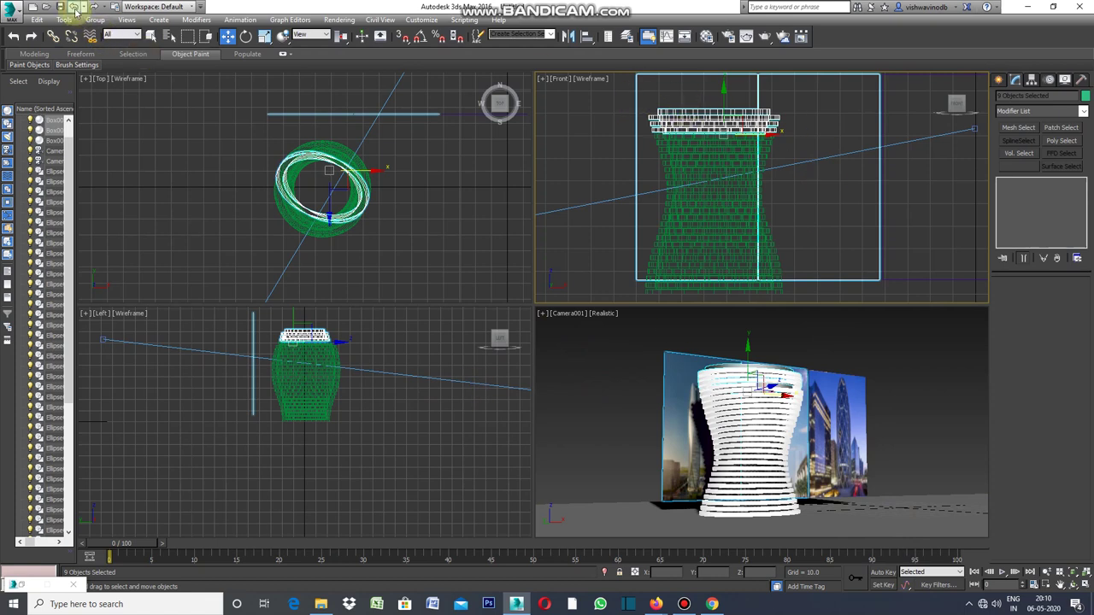
{"action": "left_click", "coordinate": [850, 216]}
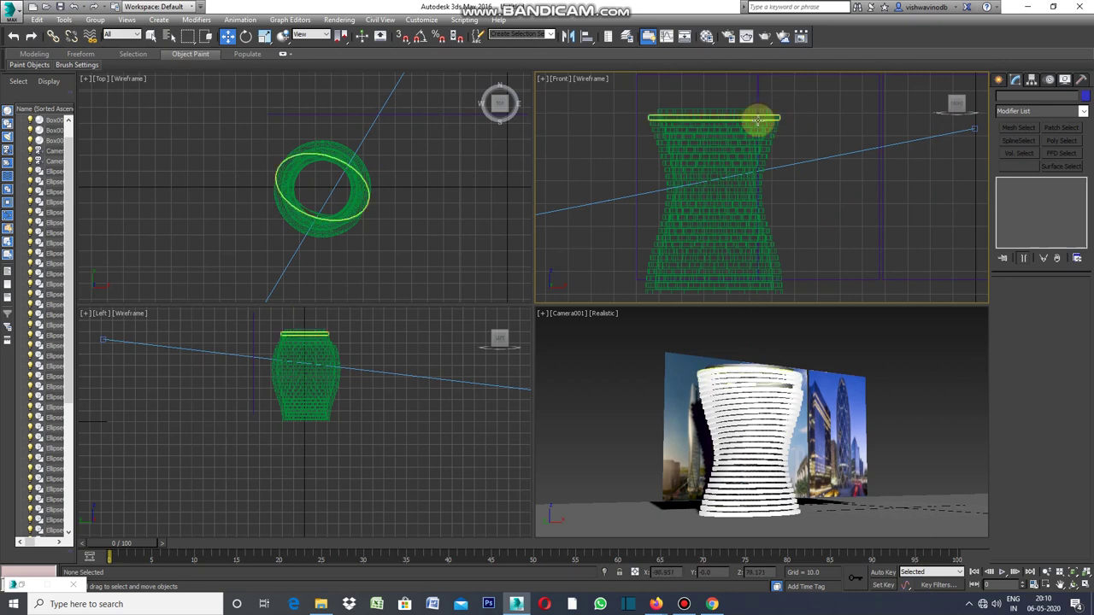
{"action": "left_click_drag", "start_coordinate": [382, 178], "coordinate": [352, 235]}
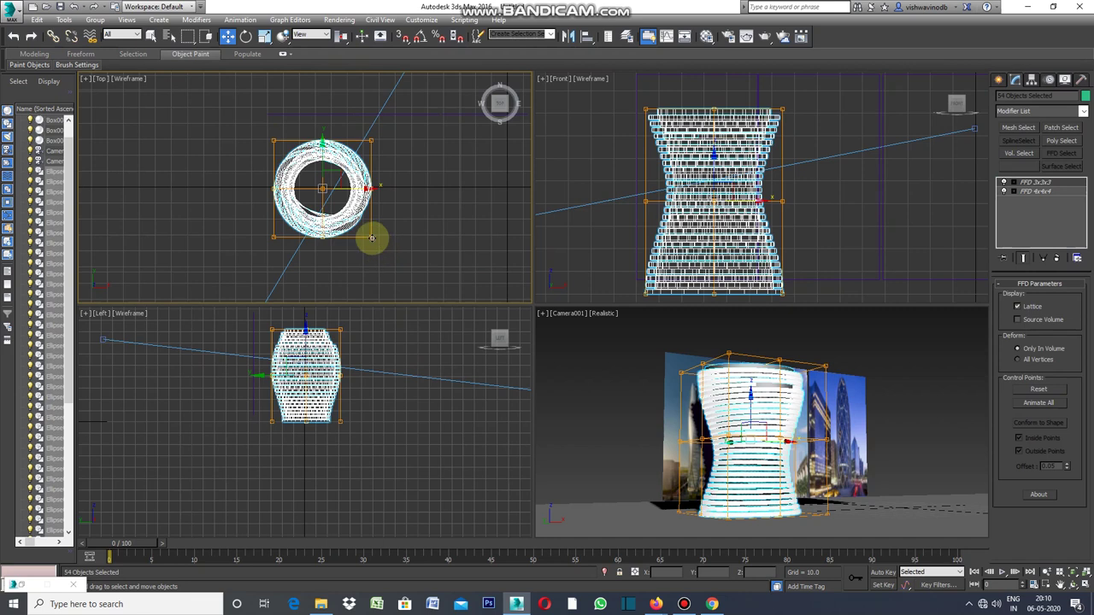
Step: Nudge the slab stack left and enter the FFD 4x4x4 Control Points sub-level
{"action": "left_click_drag", "start_coordinate": [370, 237], "coordinate": [368, 231]}
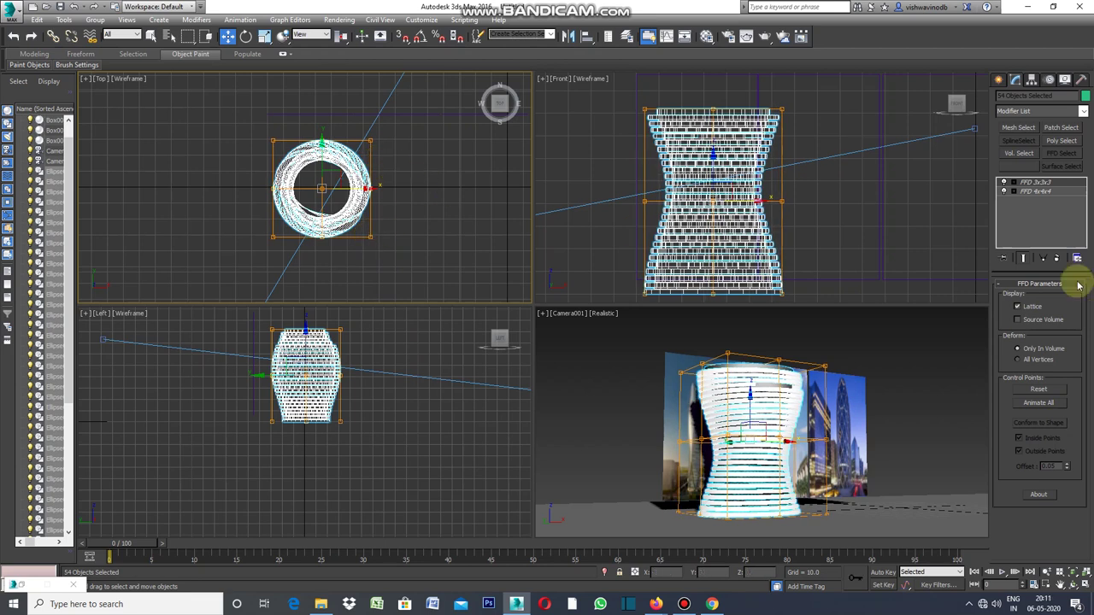
{"action": "left_click", "coordinate": [1053, 192]}
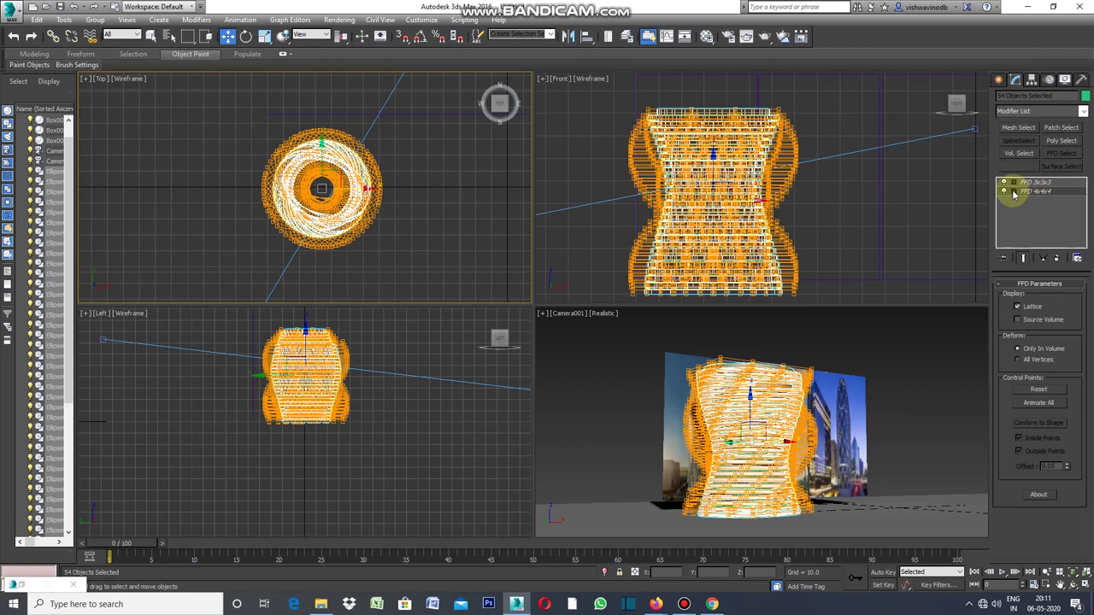
{"action": "left_click", "coordinate": [1013, 191]}
{"action": "left_click", "coordinate": [1042, 200]}
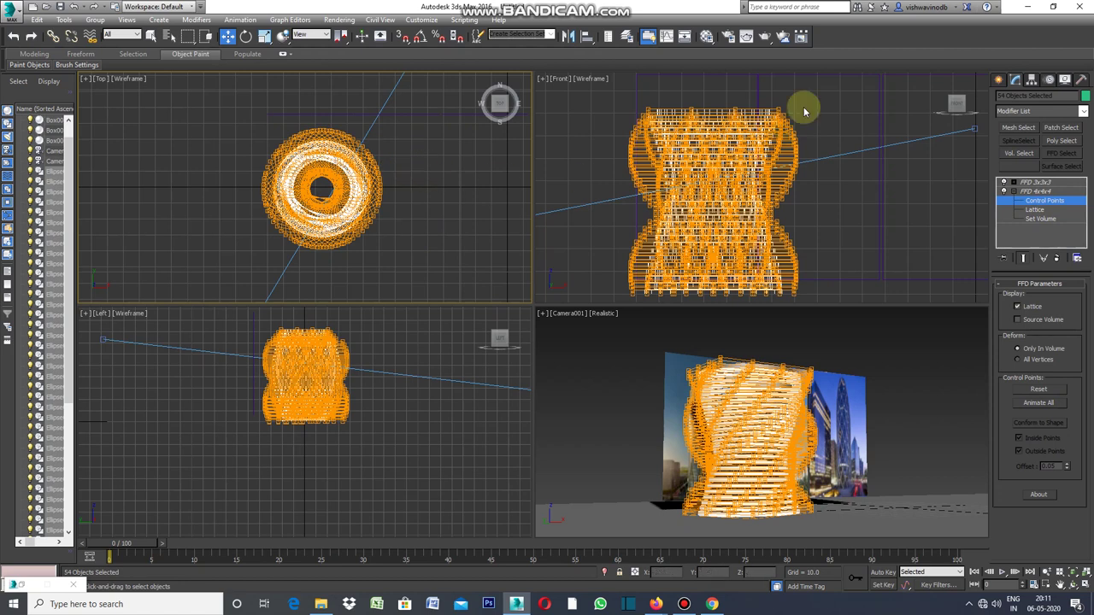
Step: Window-select the upper FFD control points in the Front view and move them left along X
{"action": "left_click_drag", "start_coordinate": [804, 105], "coordinate": [631, 128]}
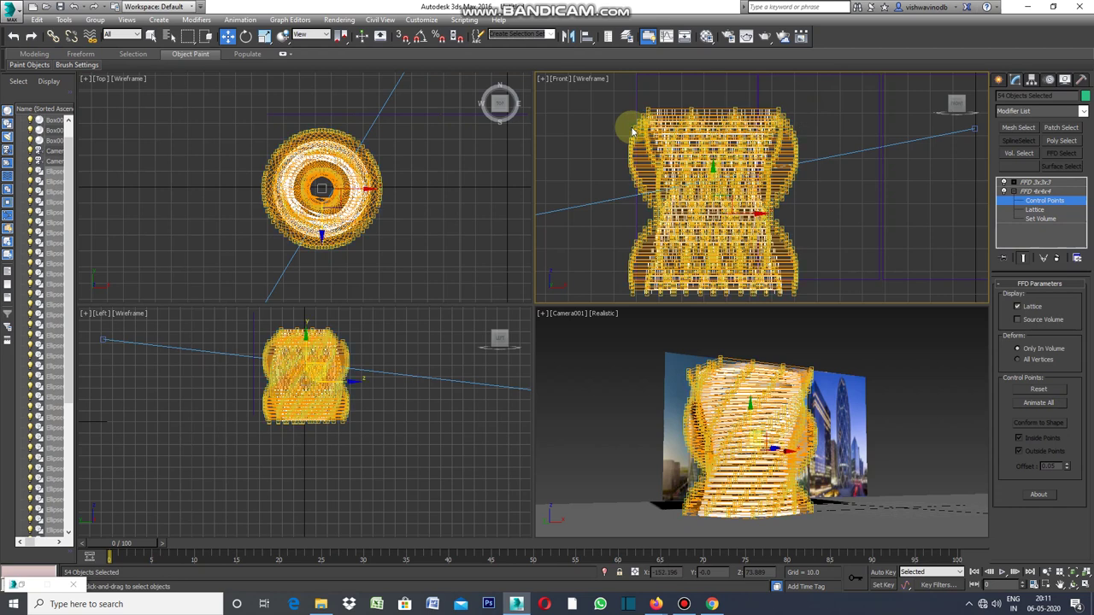
{"action": "left_click_drag", "start_coordinate": [747, 220], "coordinate": [740, 186]}
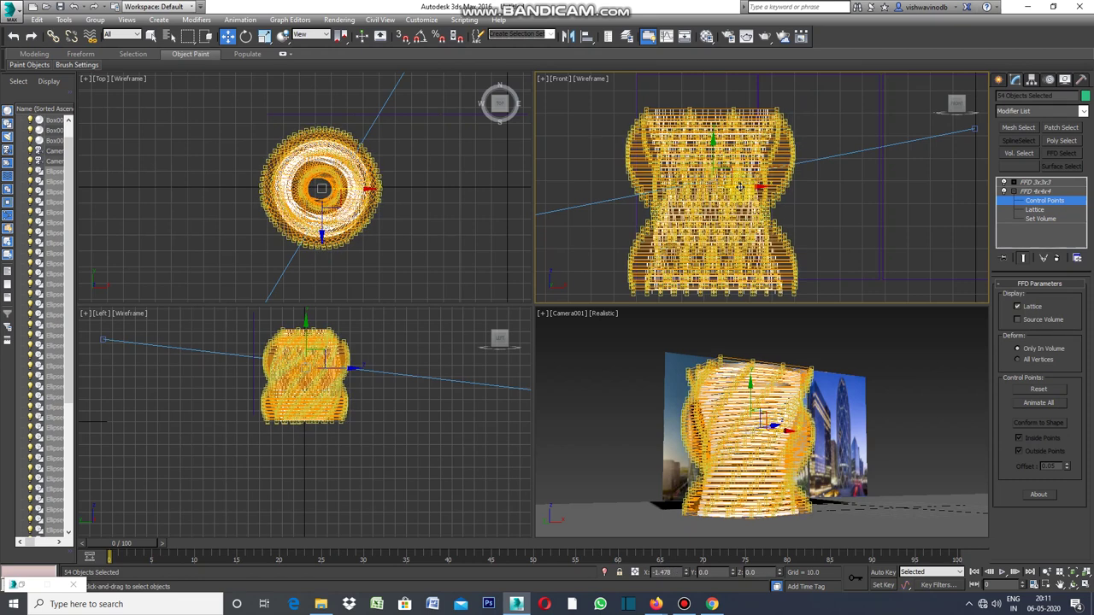
{"action": "left_click", "coordinate": [501, 183]}
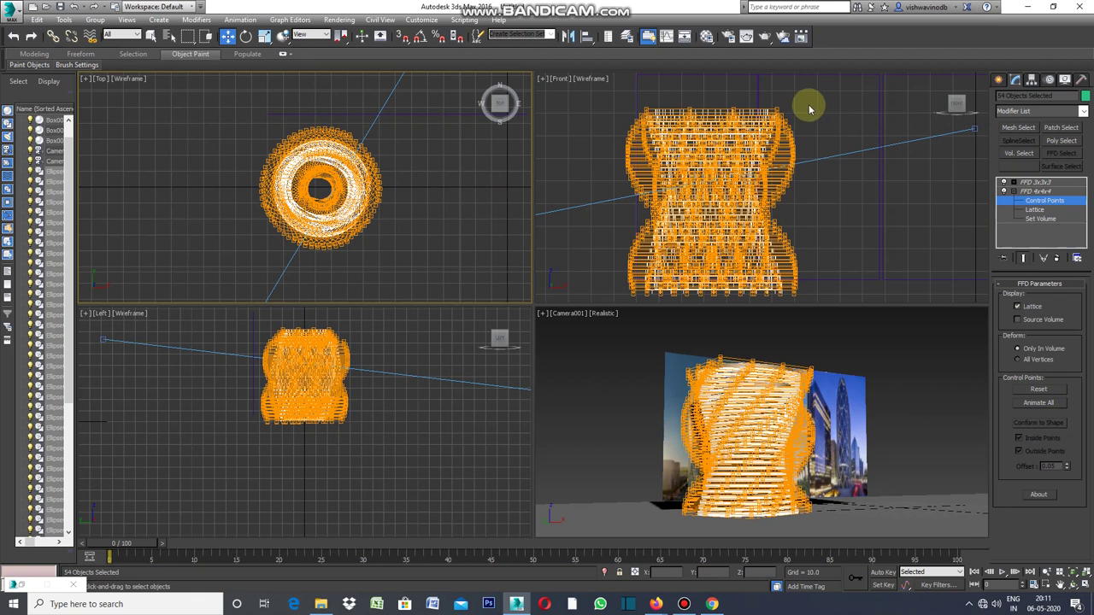
{"action": "left_click_drag", "start_coordinate": [808, 109], "coordinate": [641, 154]}
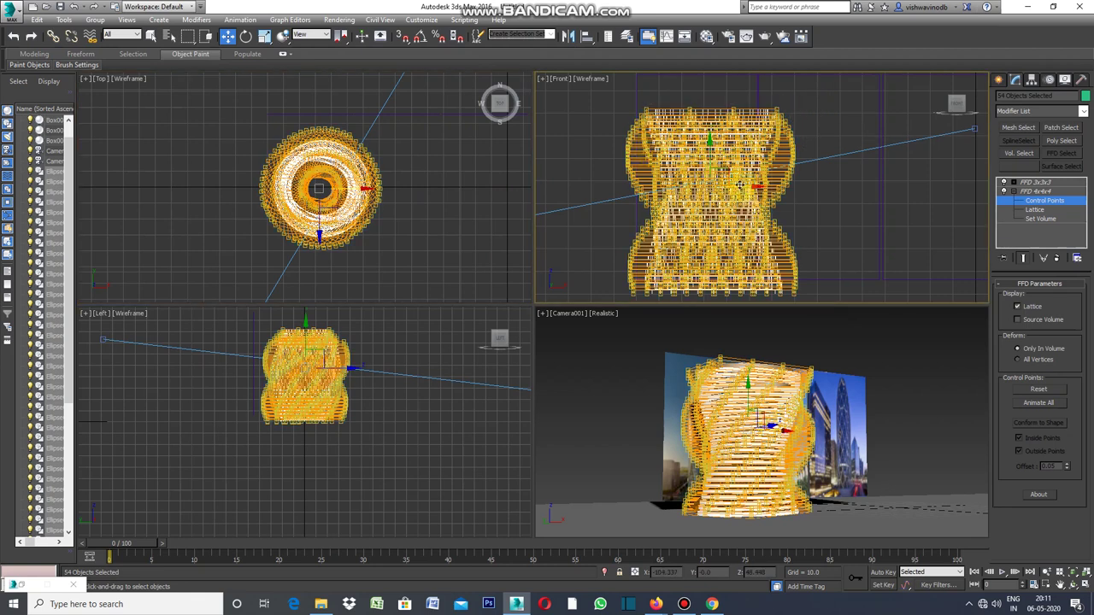
{"action": "left_click_drag", "start_coordinate": [737, 185], "coordinate": [662, 191]}
{"action": "left_click", "coordinate": [786, 271]}
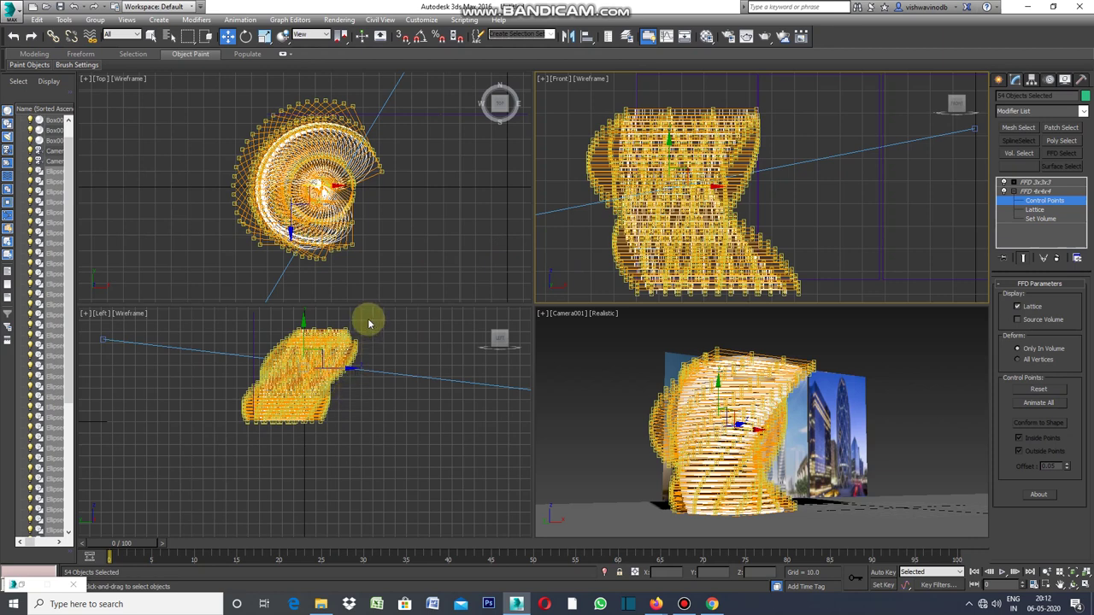
Step: Select two bands of upper control points and shift them left to deepen the lean
{"action": "left_click_drag", "start_coordinate": [369, 324], "coordinate": [367, 345]}
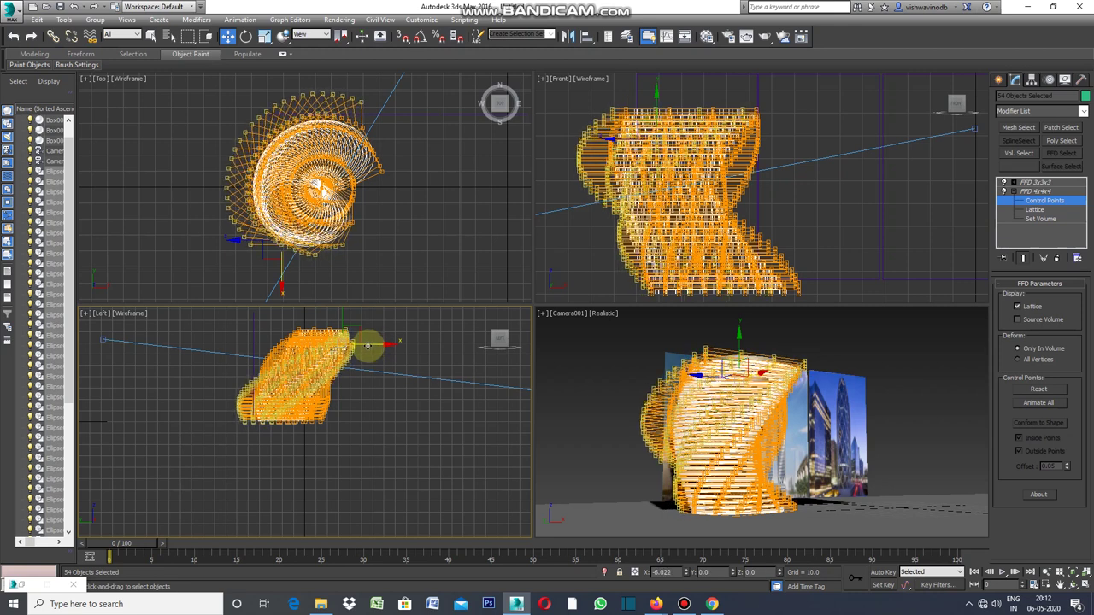
{"action": "left_click_drag", "start_coordinate": [366, 346], "coordinate": [348, 349]}
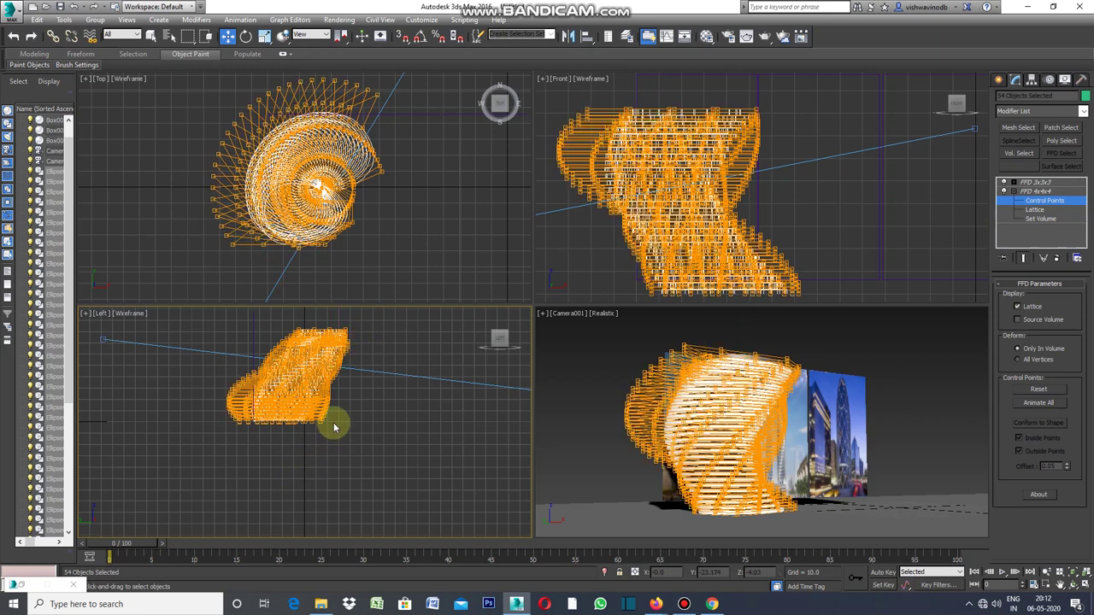
{"action": "left_click_drag", "start_coordinate": [361, 317], "coordinate": [289, 342]}
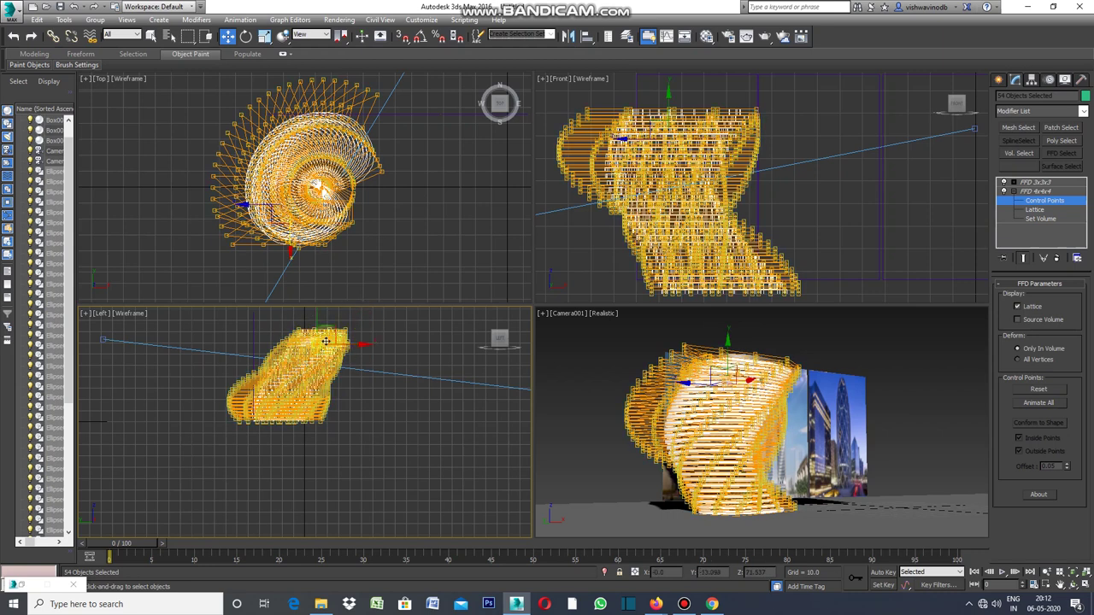
{"action": "left_click_drag", "start_coordinate": [355, 344], "coordinate": [350, 343]}
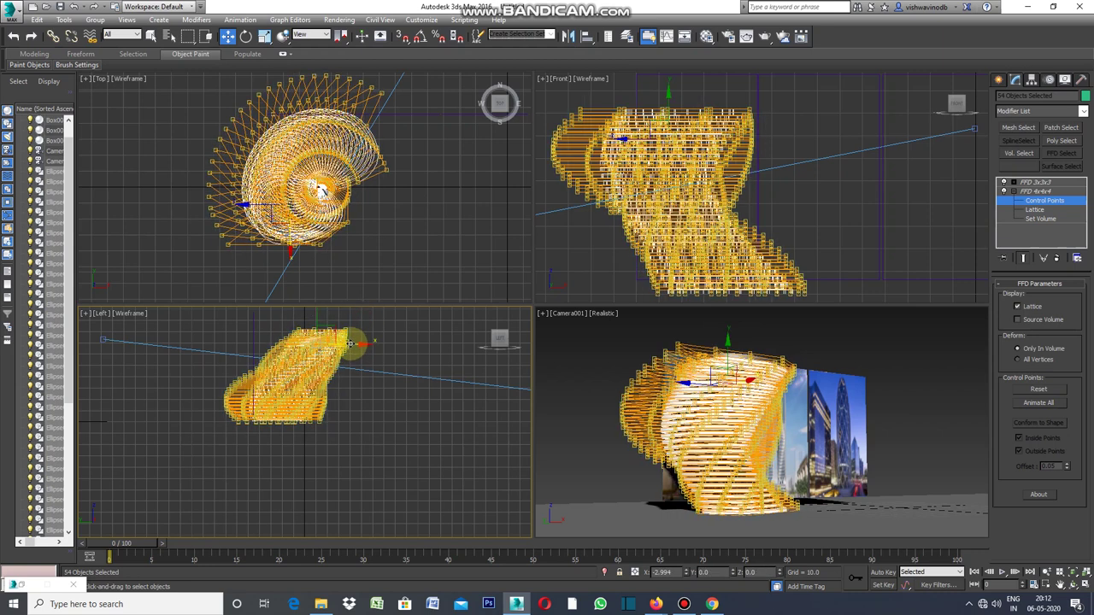
{"action": "left_click_drag", "start_coordinate": [351, 343], "coordinate": [356, 345]}
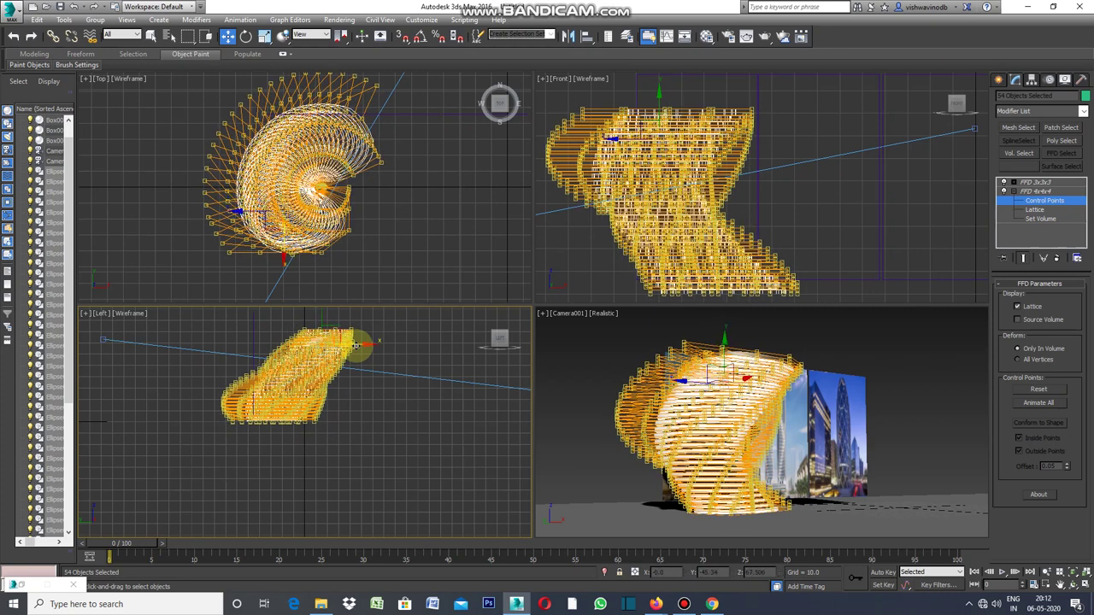
{"action": "left_click", "coordinate": [397, 357]}
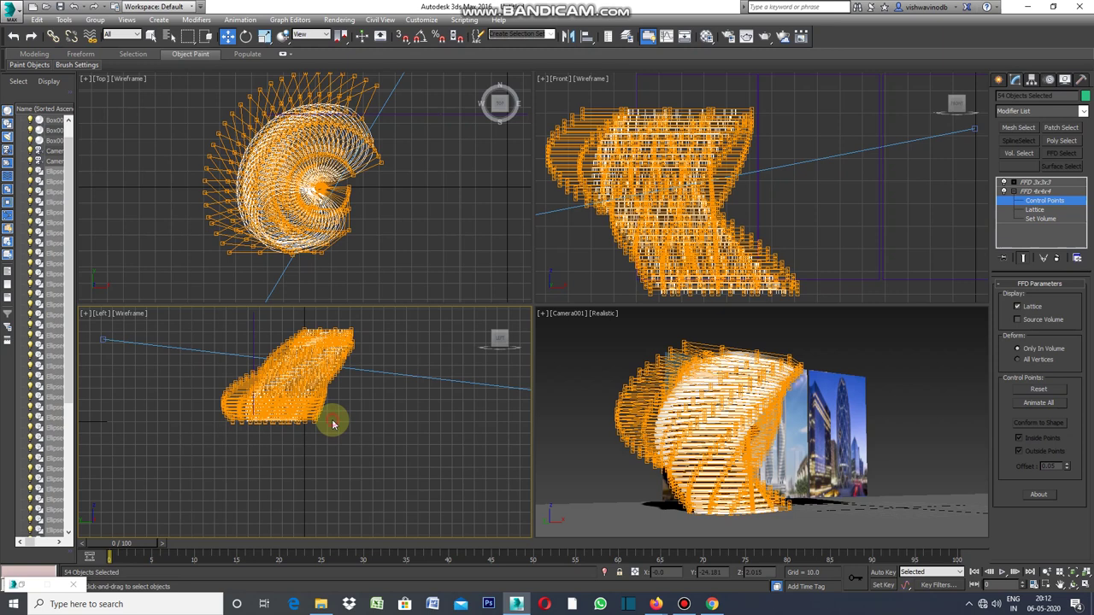
Step: Select lower and outer-edge control points, deselect, and maximize the Camera001 view
{"action": "left_click_drag", "start_coordinate": [323, 419], "coordinate": [248, 448]}
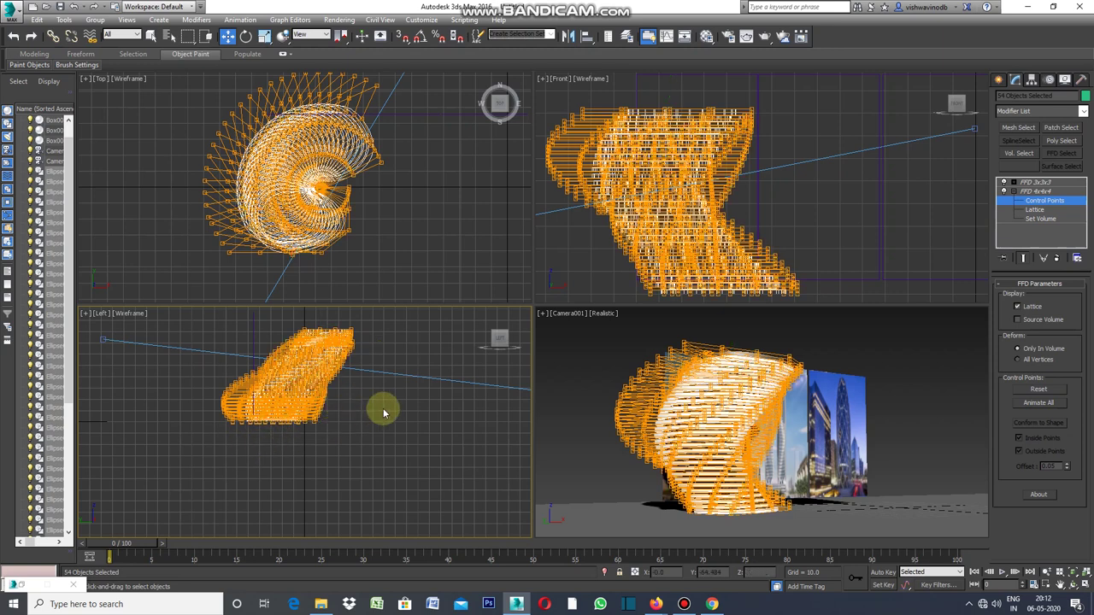
{"action": "left_click", "coordinate": [389, 154]}
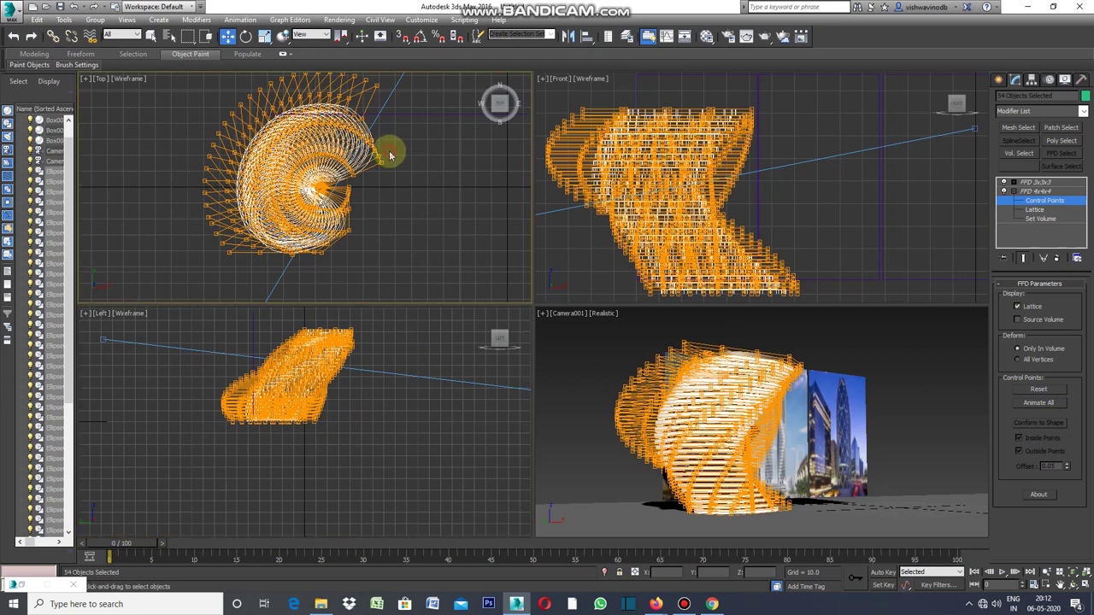
{"action": "left_click", "coordinate": [402, 203]}
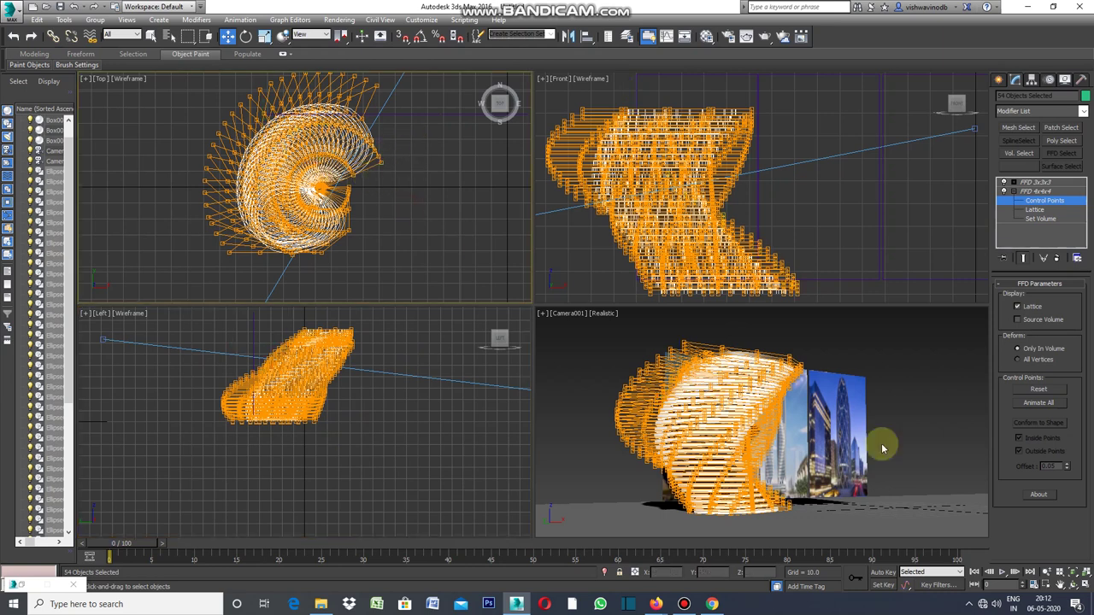
{"action": "left_click", "coordinate": [544, 313]}
{"action": "left_click", "coordinate": [570, 323]}
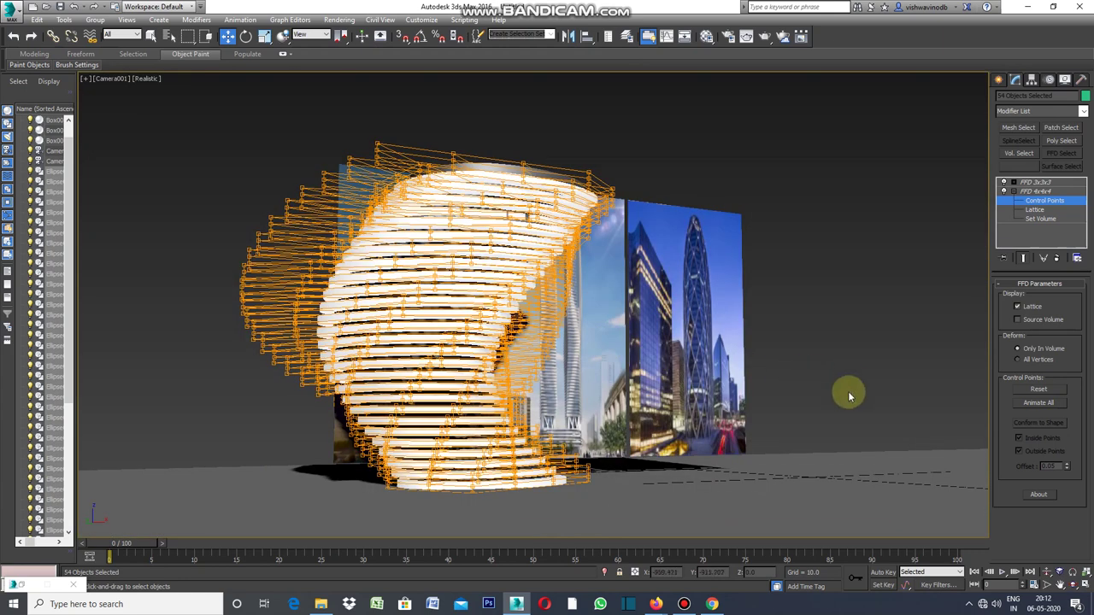
Step: Exit lattice editing and deselect the slabs to show the clean, white twisted tower
{"action": "left_click", "coordinate": [999, 78]}
{"action": "left_click", "coordinate": [888, 262]}
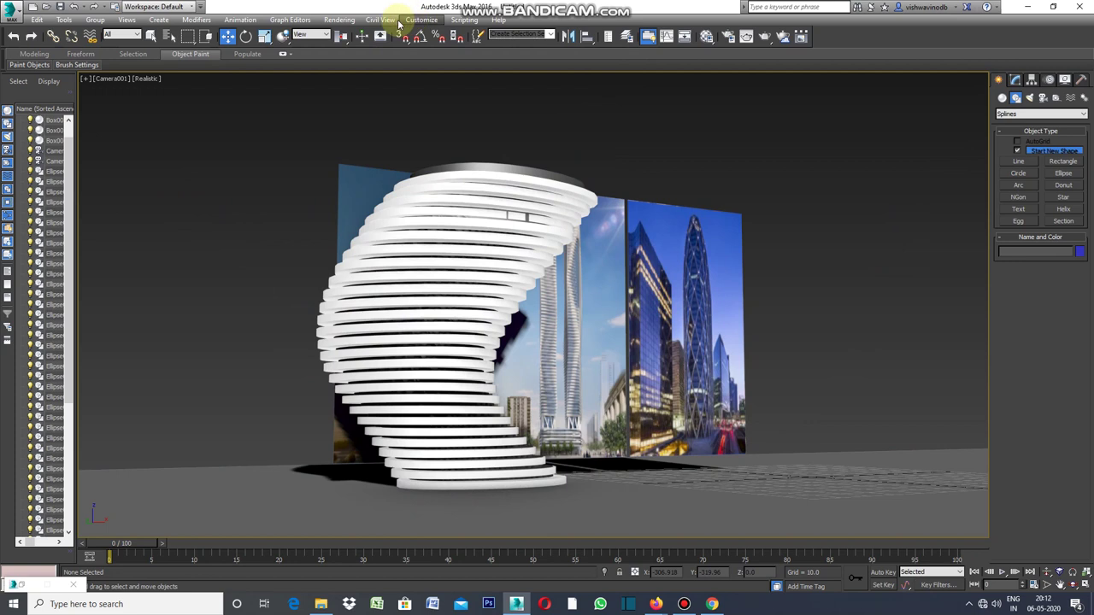
{"action": "left_click", "coordinate": [340, 20]}
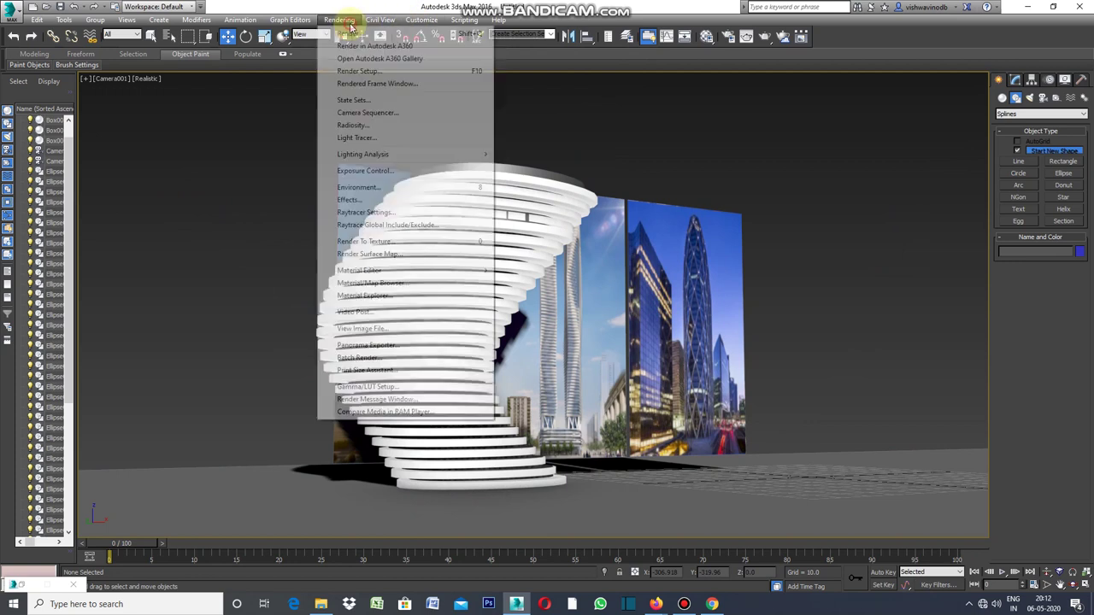
Step: Render the Camera001 view at a 15000 x 15000 output size
{"action": "left_click", "coordinate": [382, 73]}
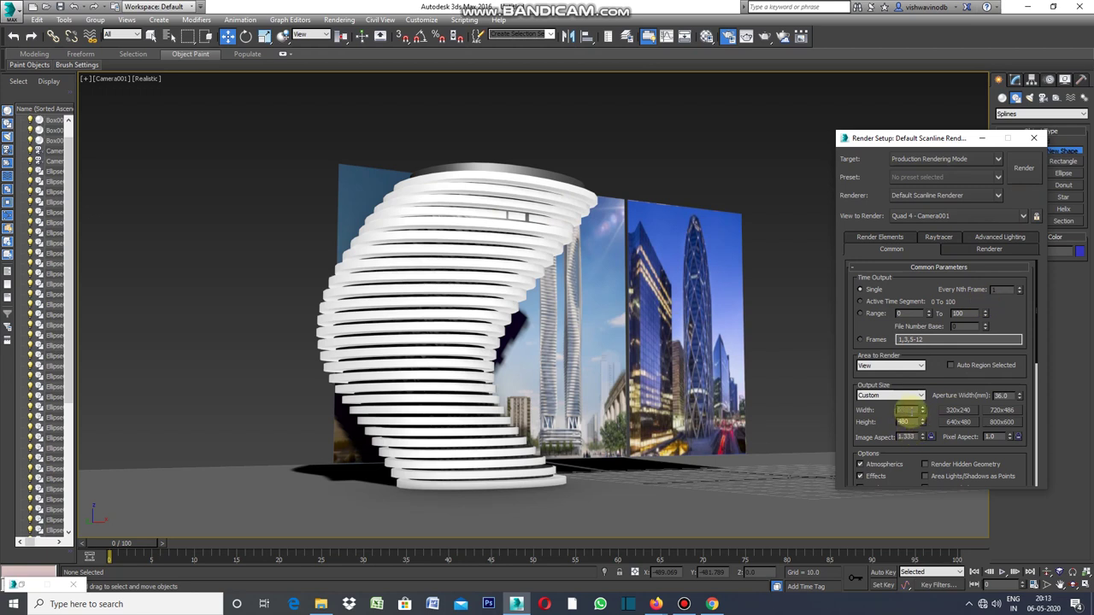
{"action": "type", "text": "15000"}
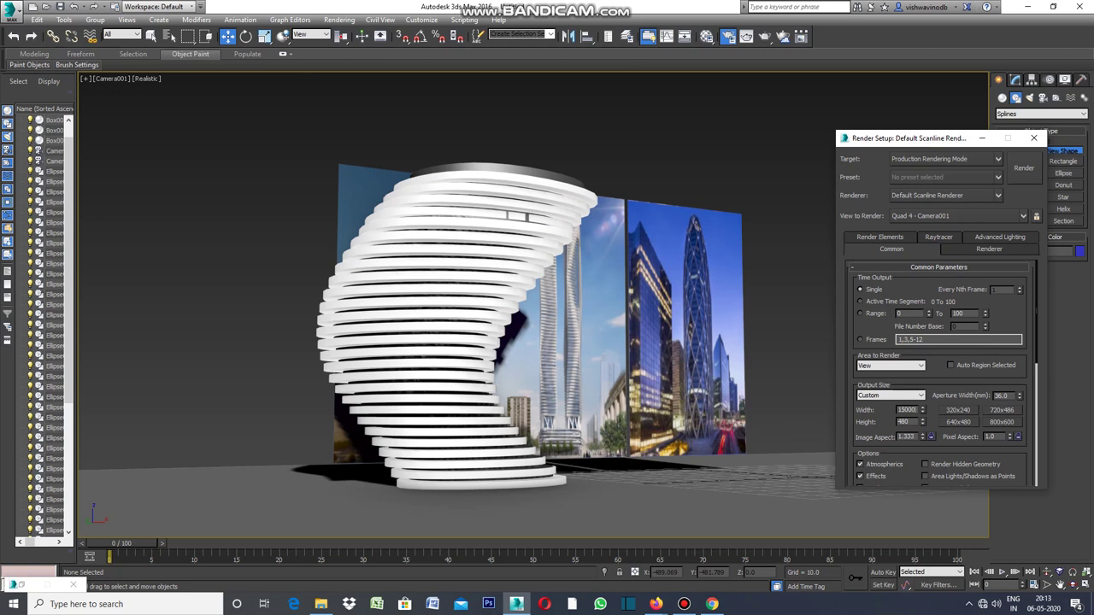
{"action": "double_click", "coordinate": [908, 421]}
{"action": "type", "text": "15000"}
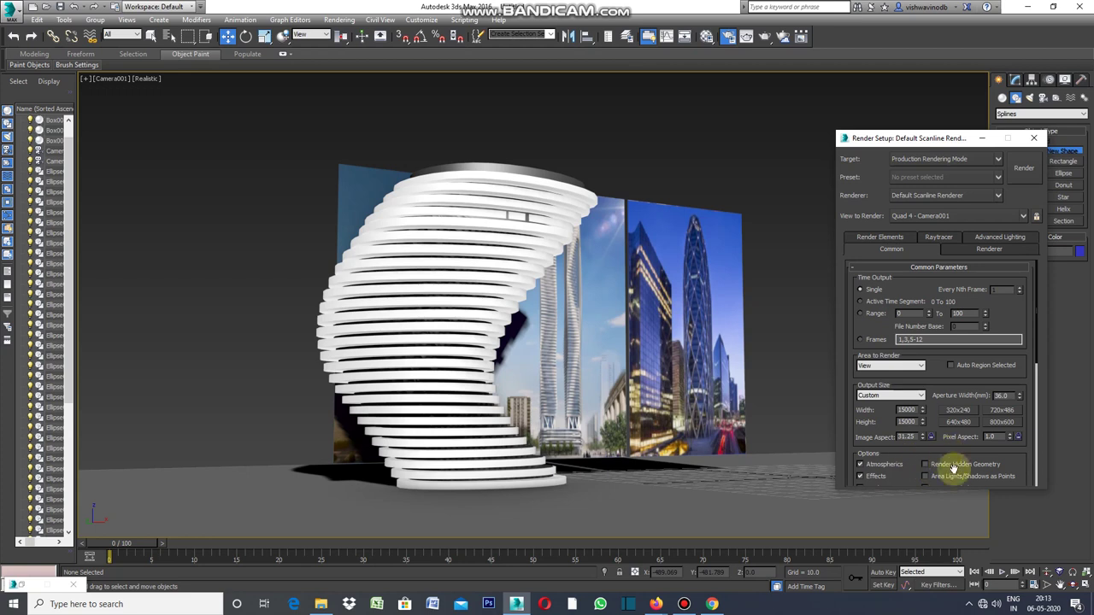
{"action": "left_click", "coordinate": [1024, 170]}
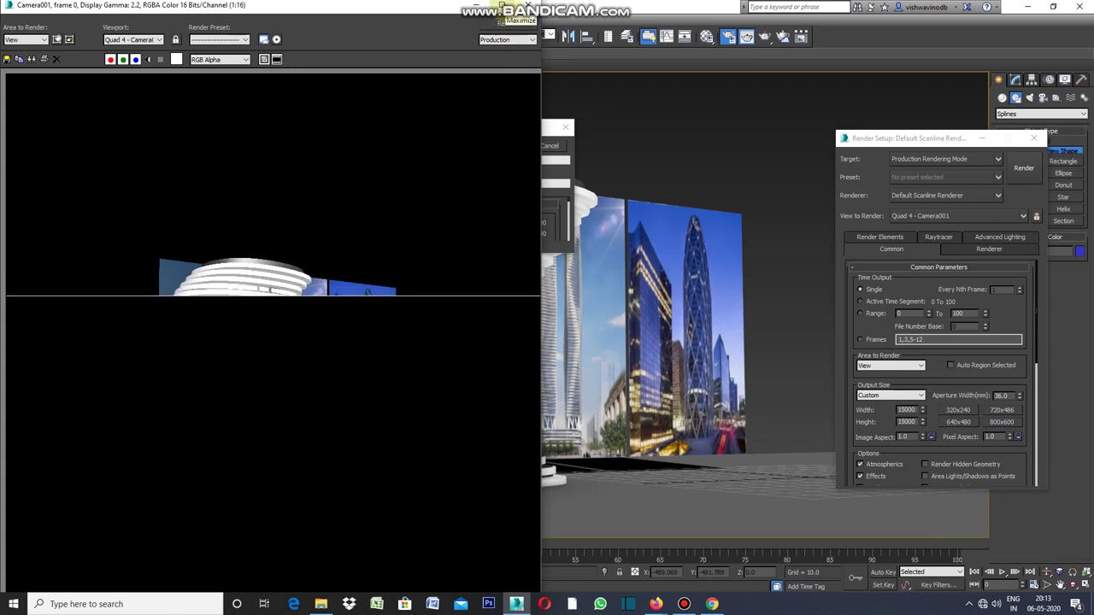
Step: Maximize the Camera001 Rendered Frame Window across the whole screen
{"action": "left_click", "coordinate": [503, 9]}
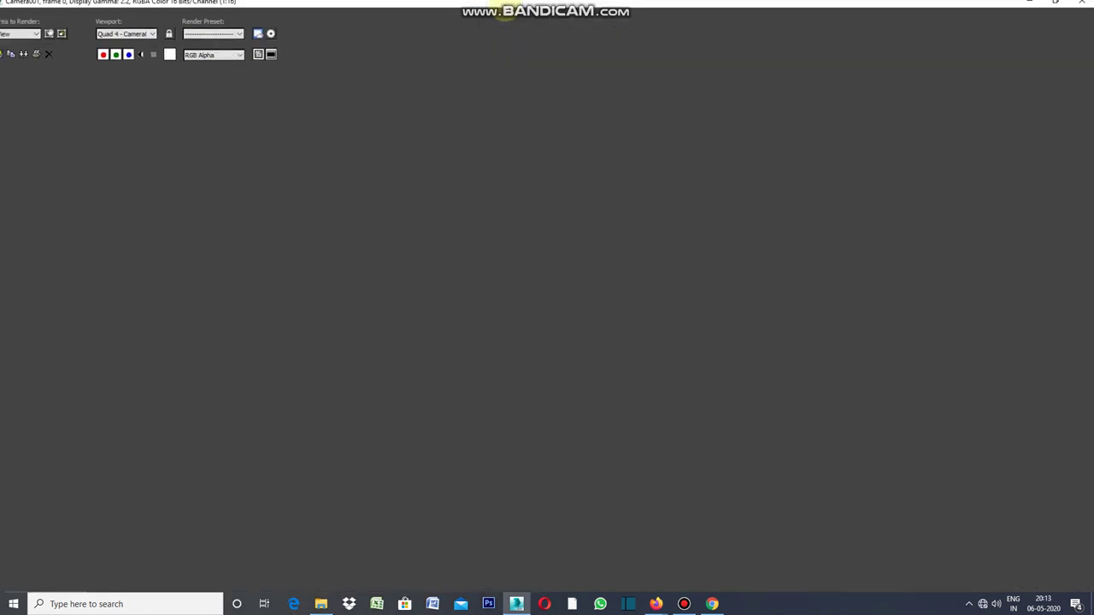